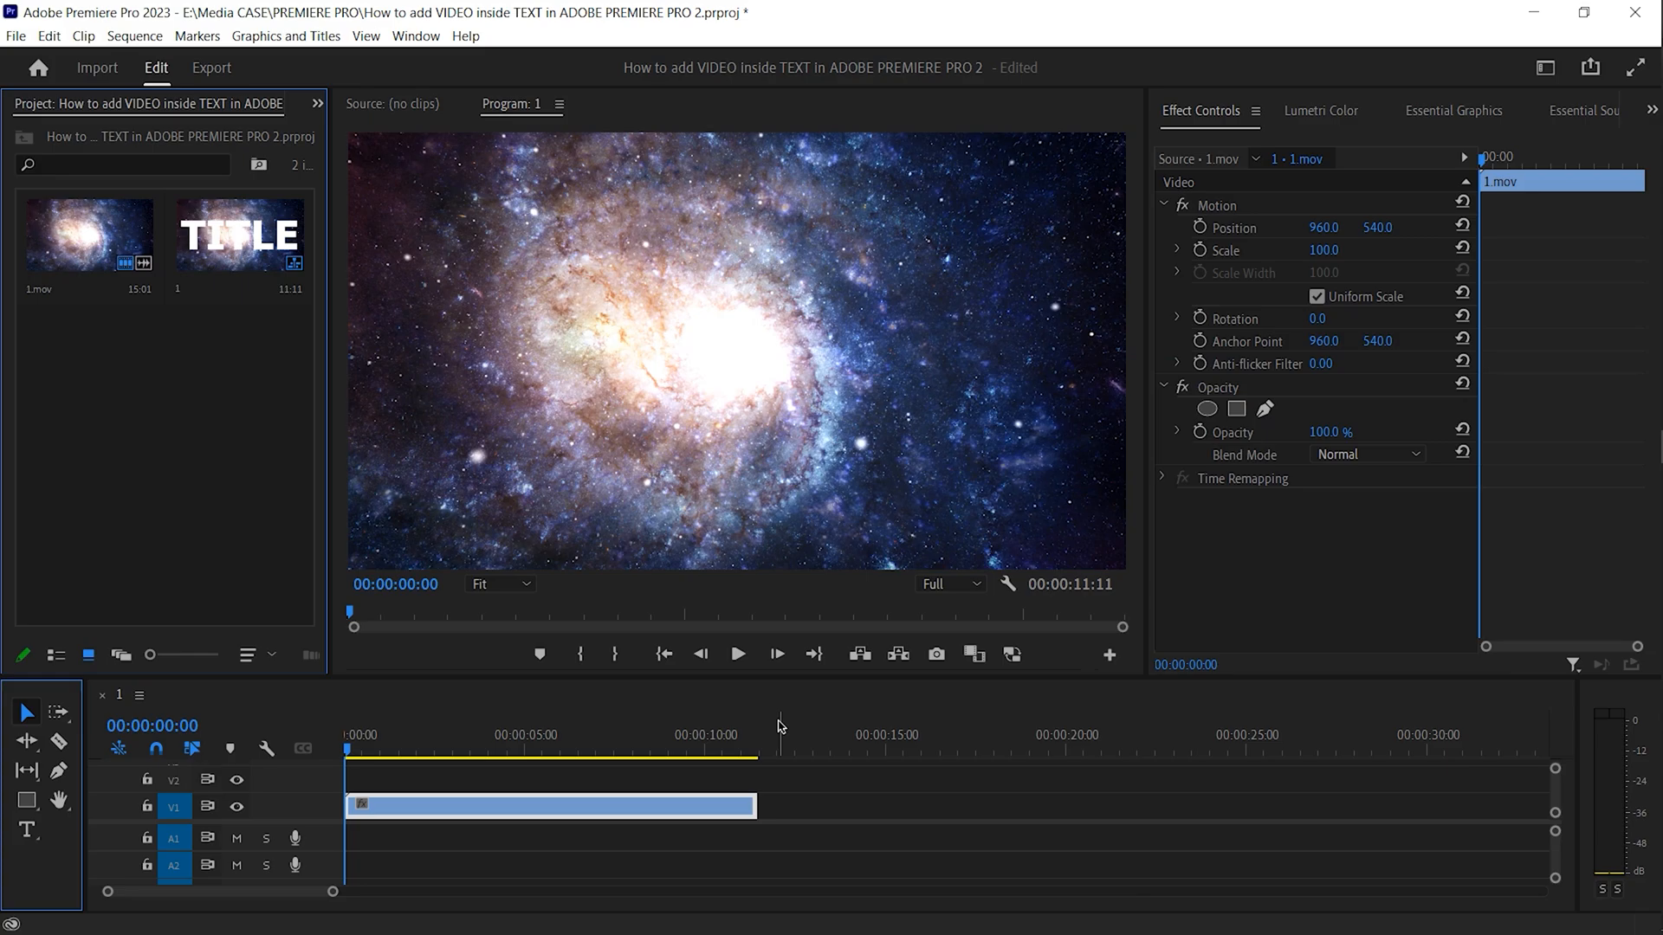
Play back the galaxy clip and return the playhead to the start of the sequence.
left_click(738, 655)
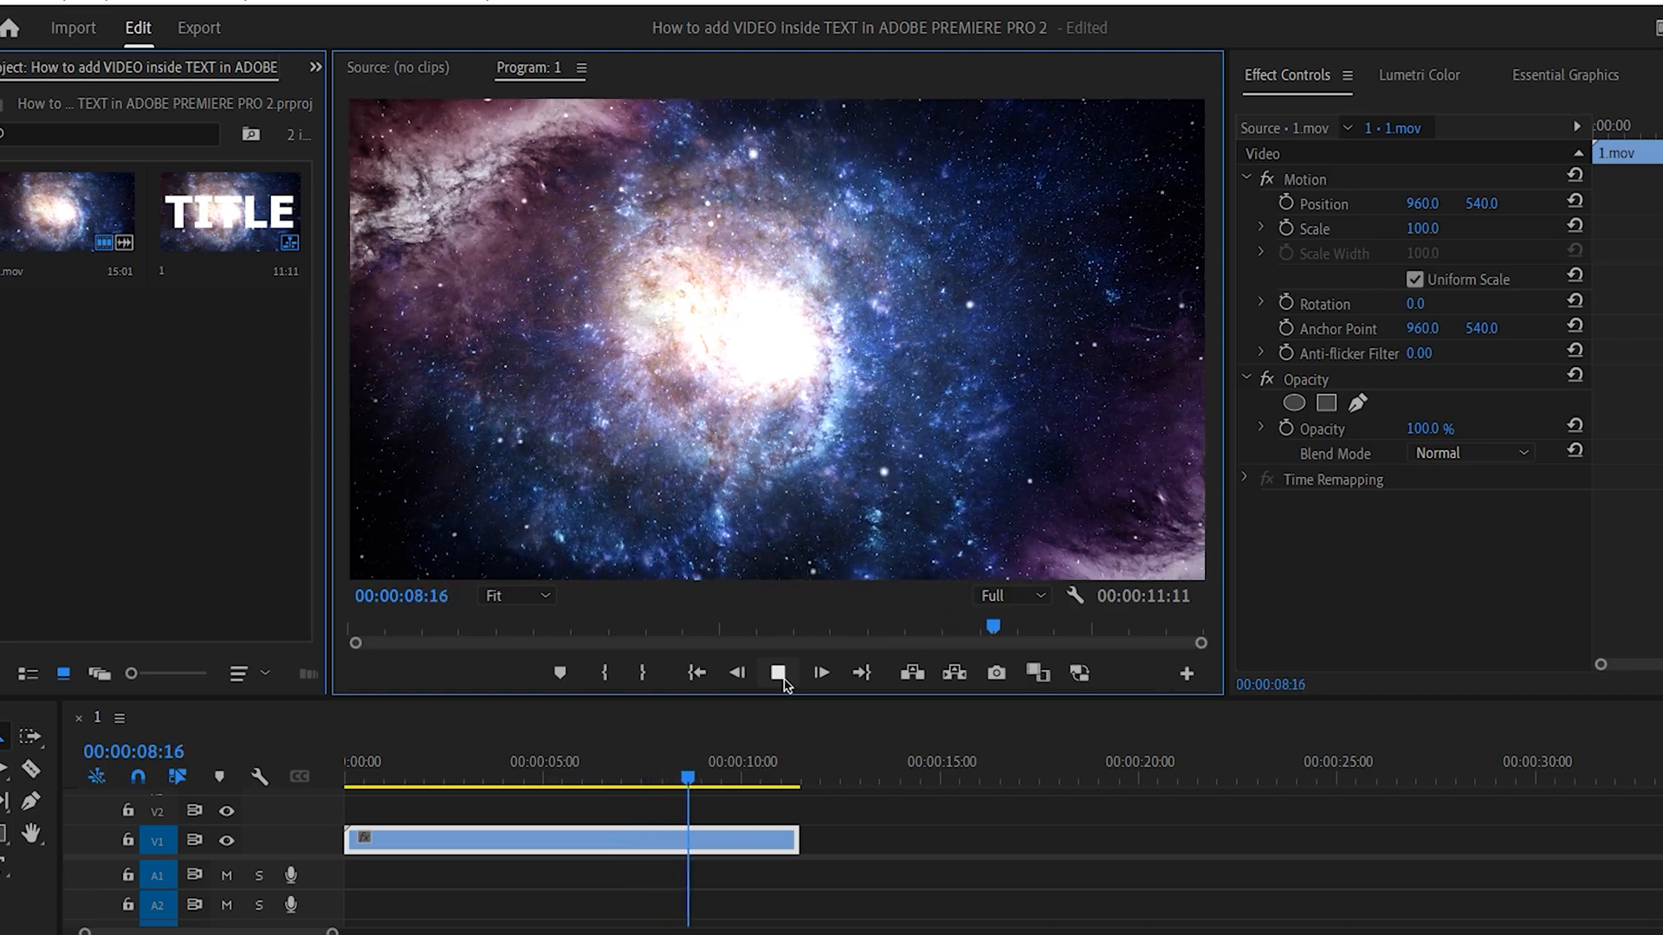
left_click(783, 681)
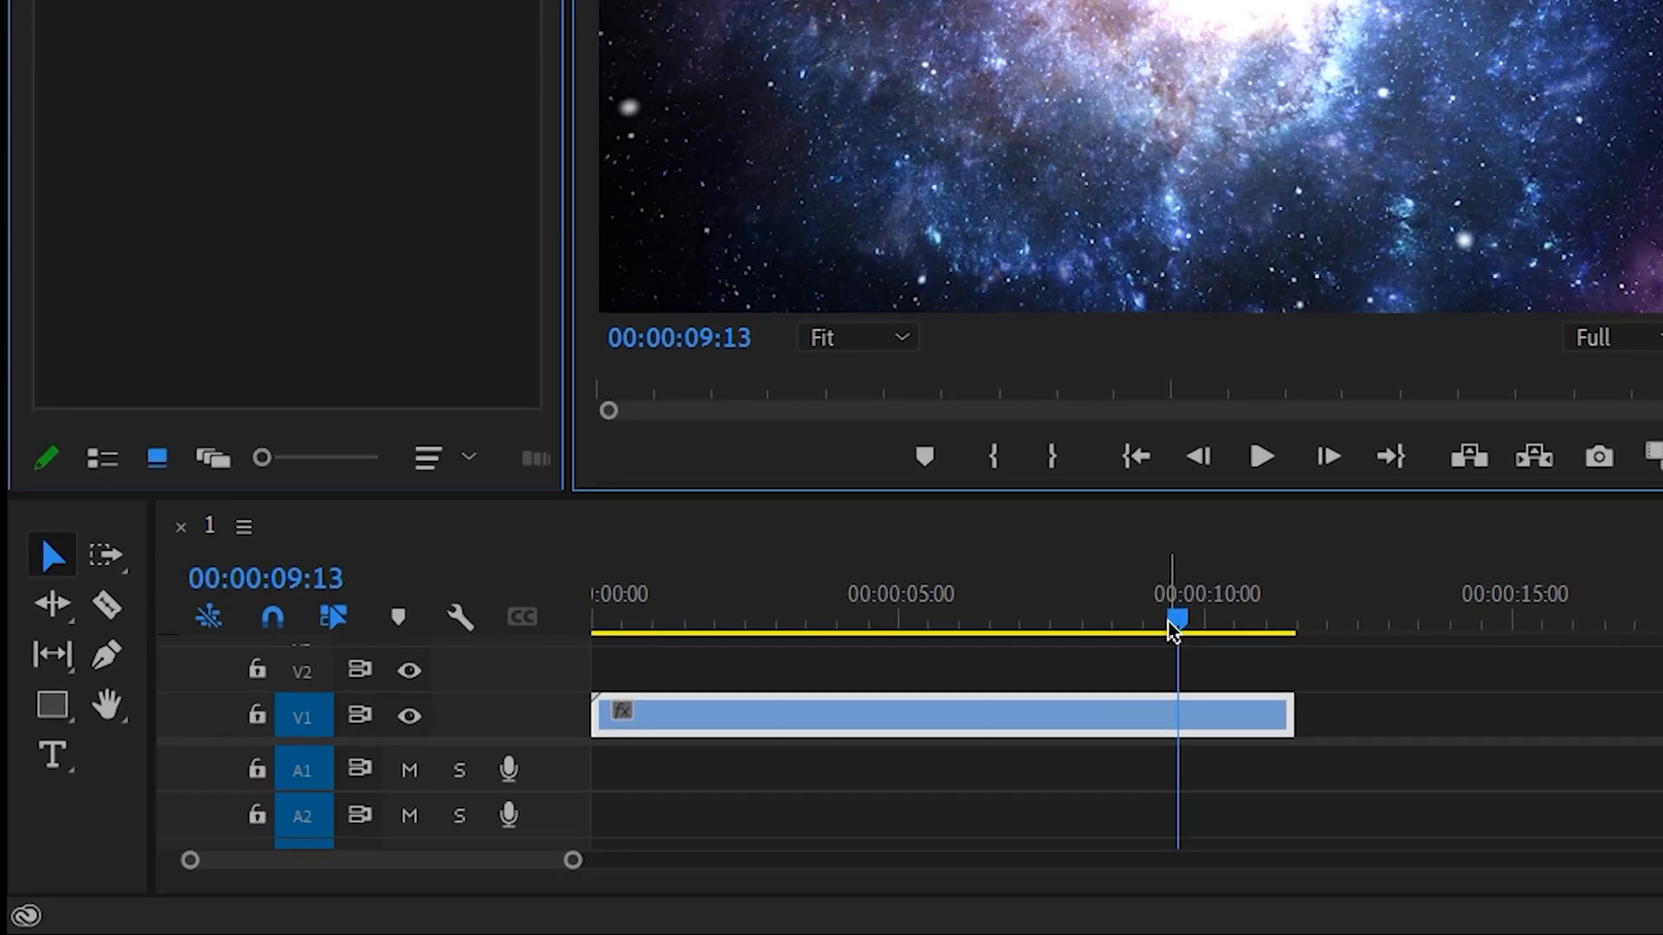
left_click_drag(686, 748, 346, 741)
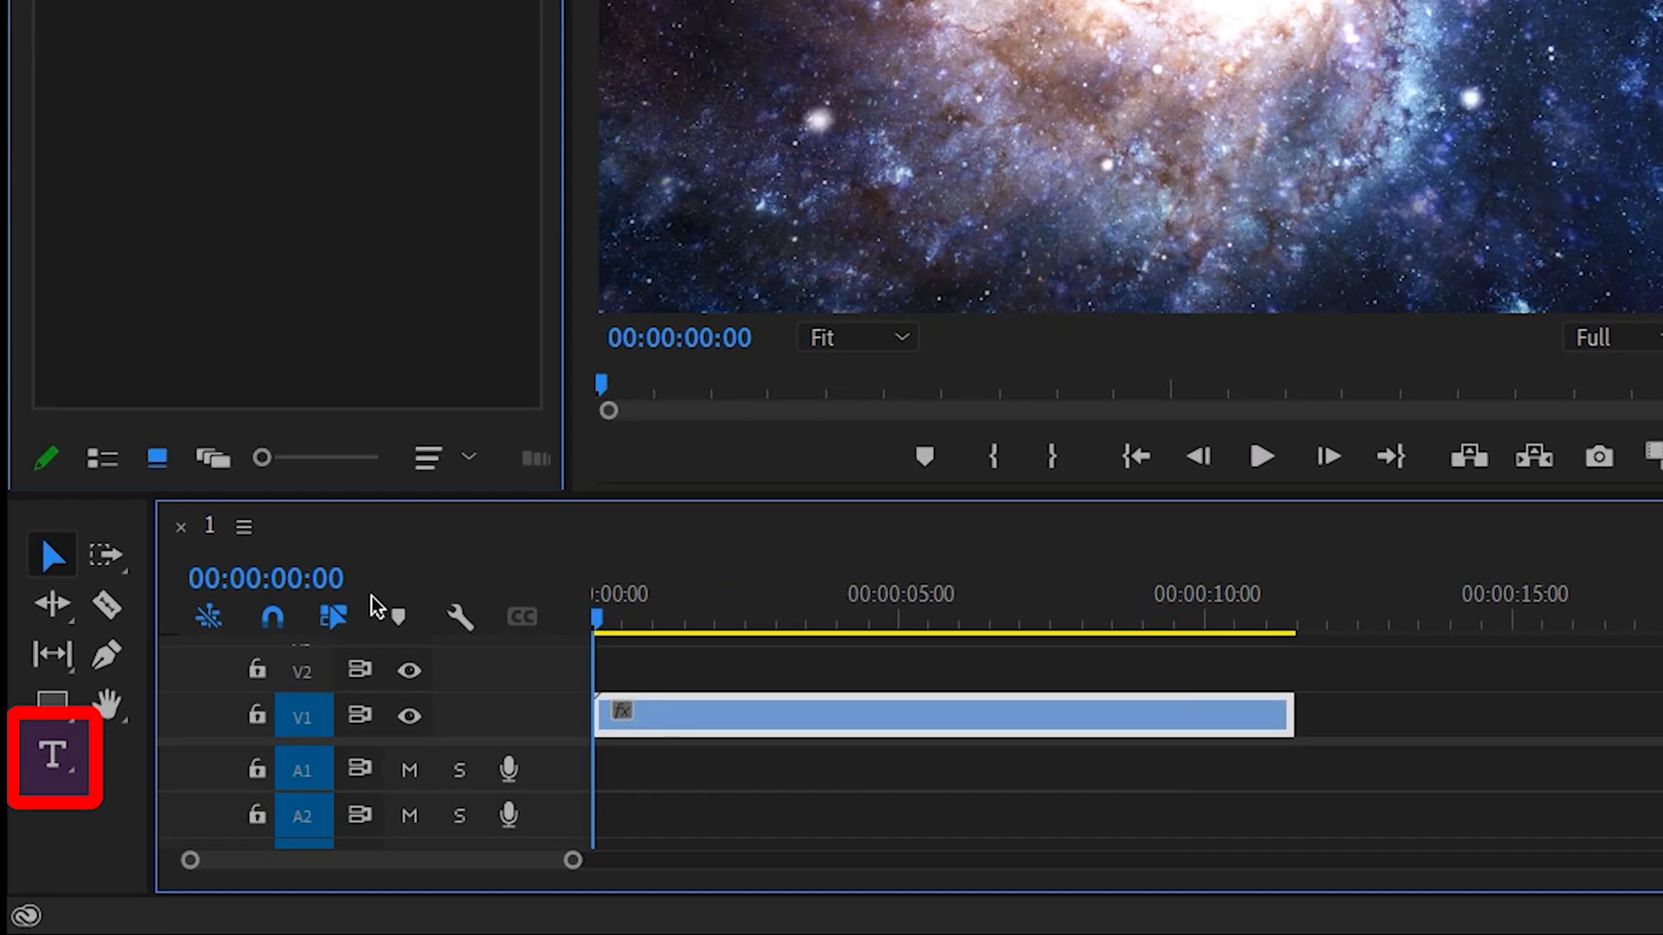
left_click(80, 762)
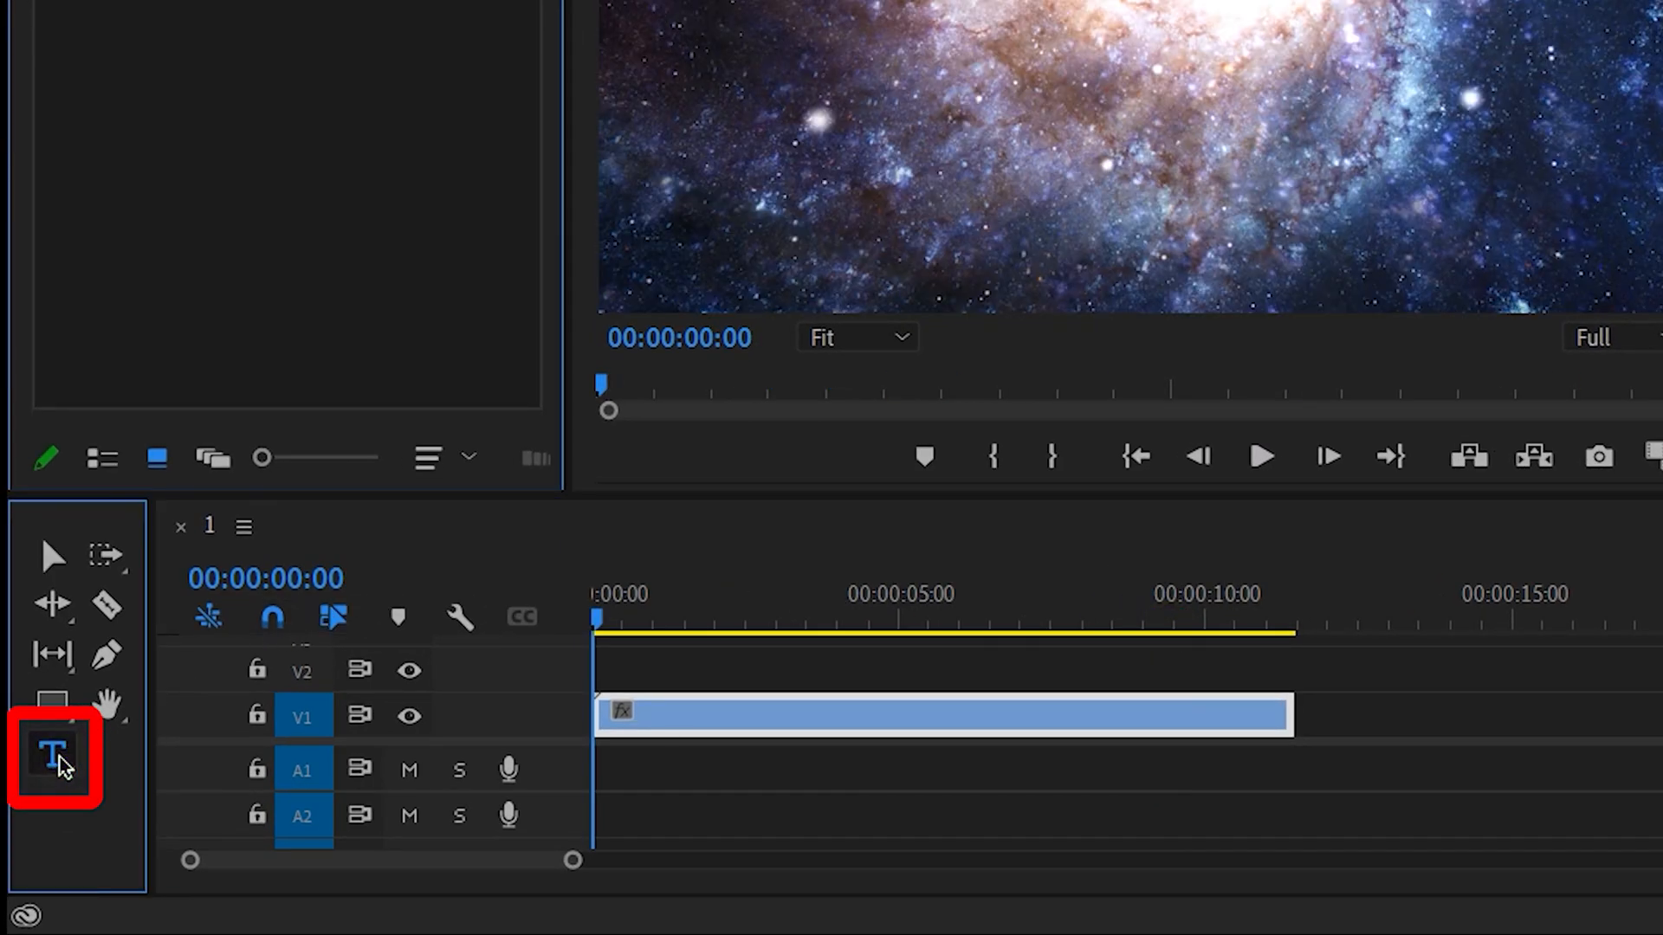
left_click(636, 340)
left_click(567, 775)
left_click(473, 783)
key("Delete")
left_click(27, 713)
Add the text TITLE over the galaxy video and centre it horizontally and vertically in the frame.
key("t")
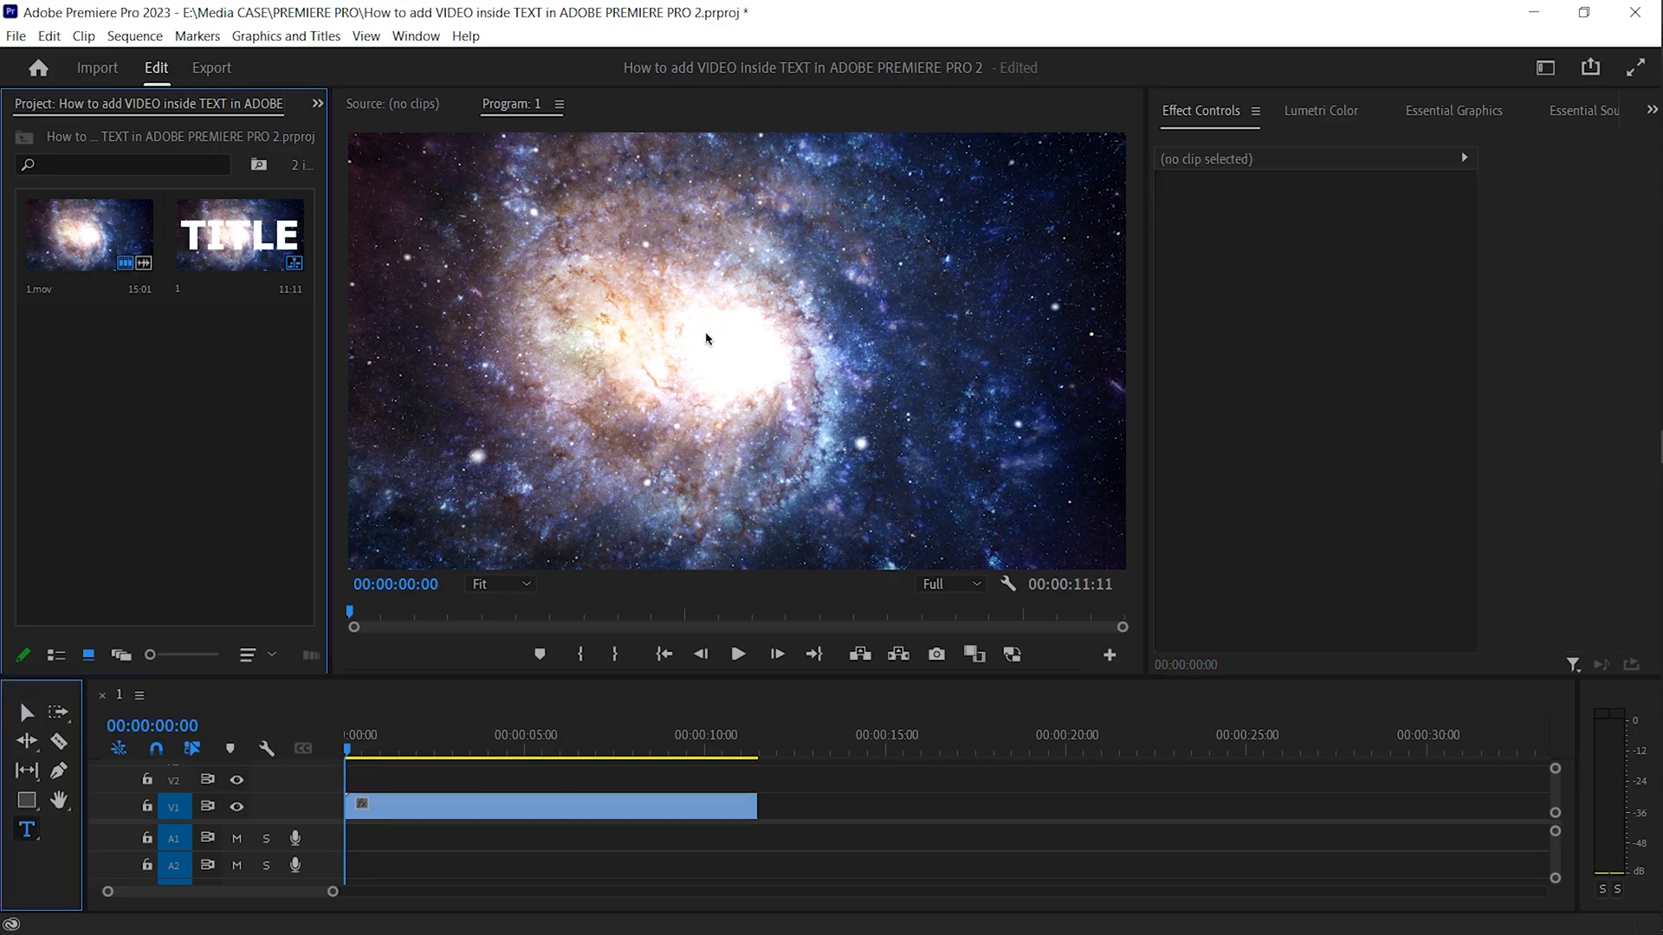
left_click(705, 338)
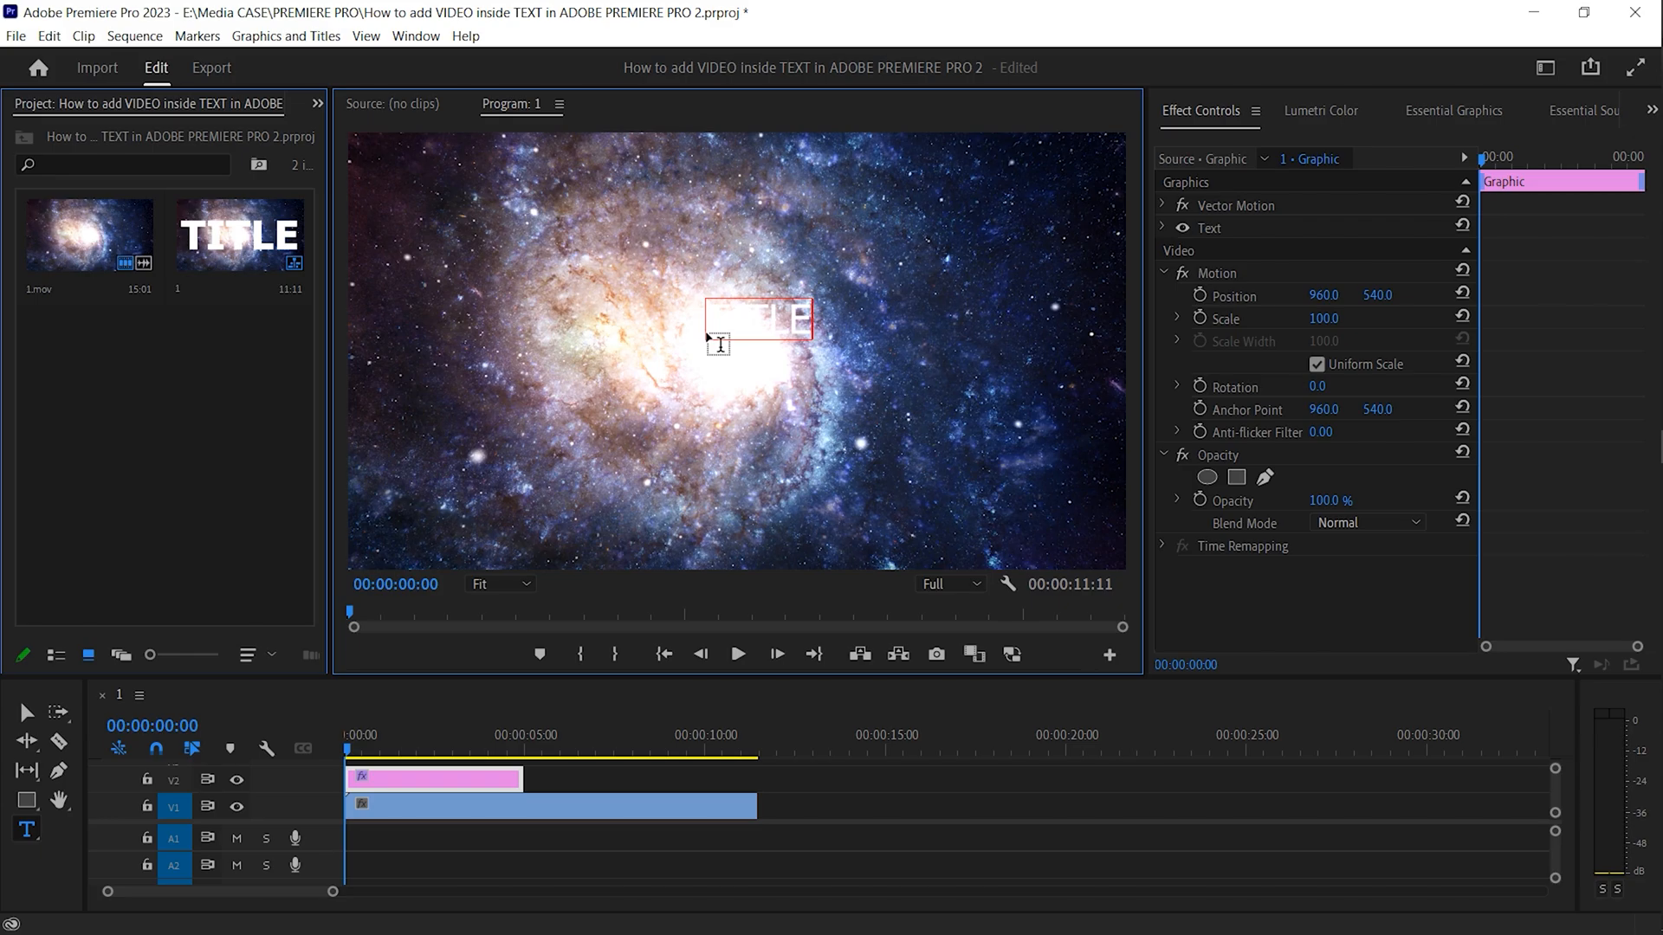
left_click(1463, 112)
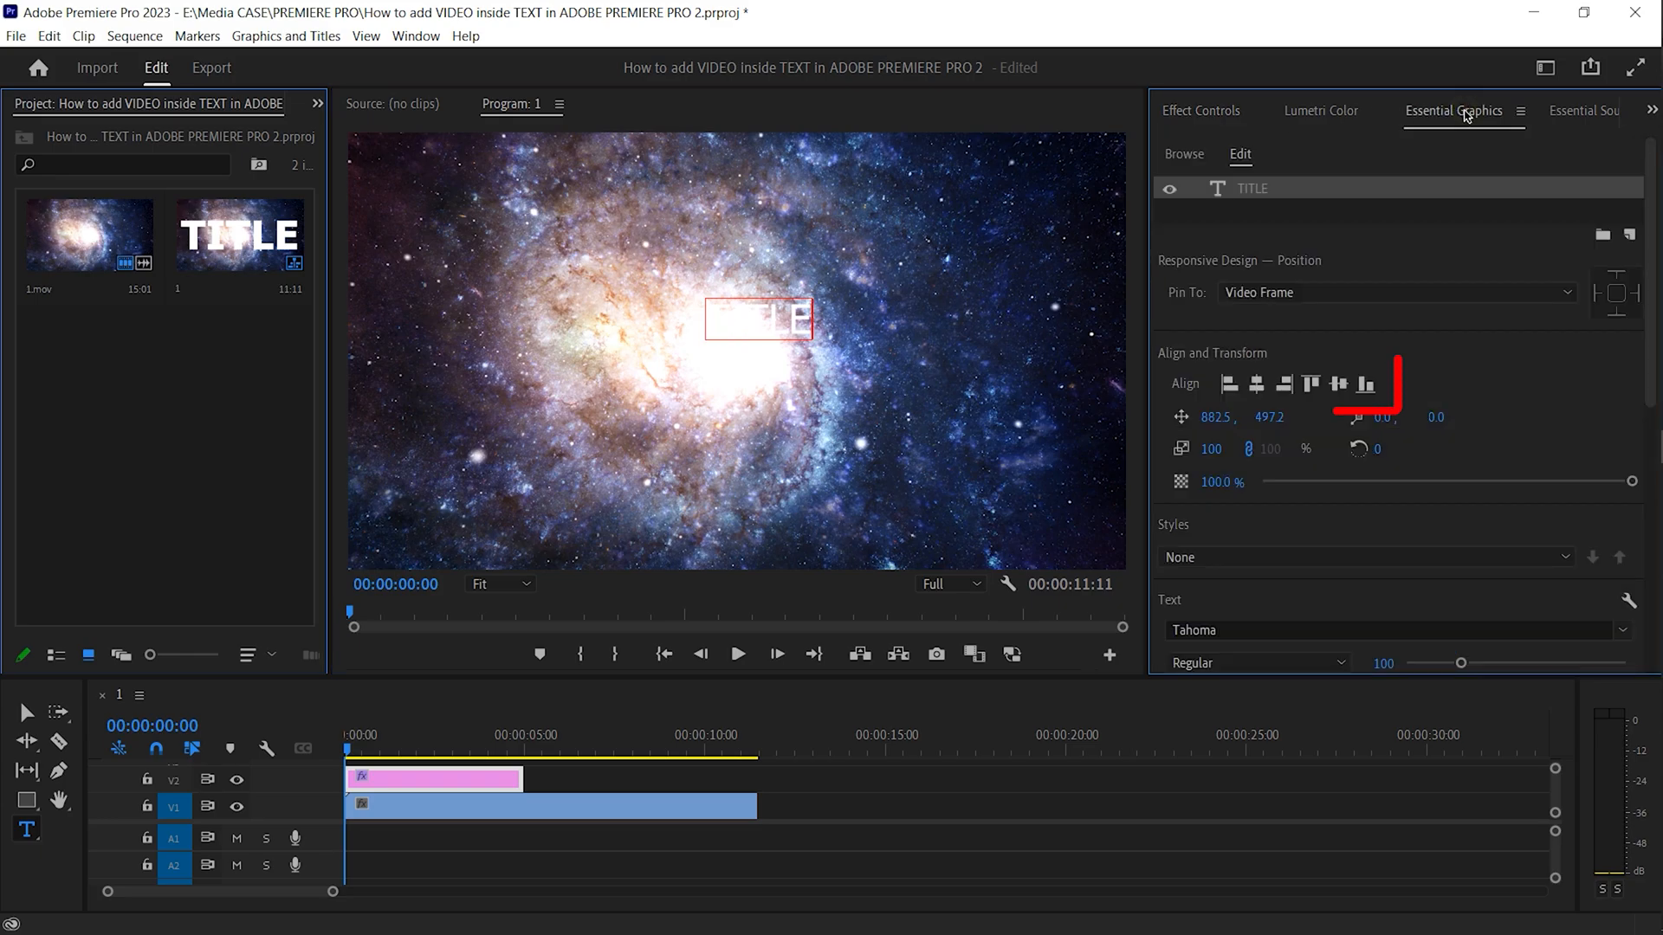
left_click(1257, 386)
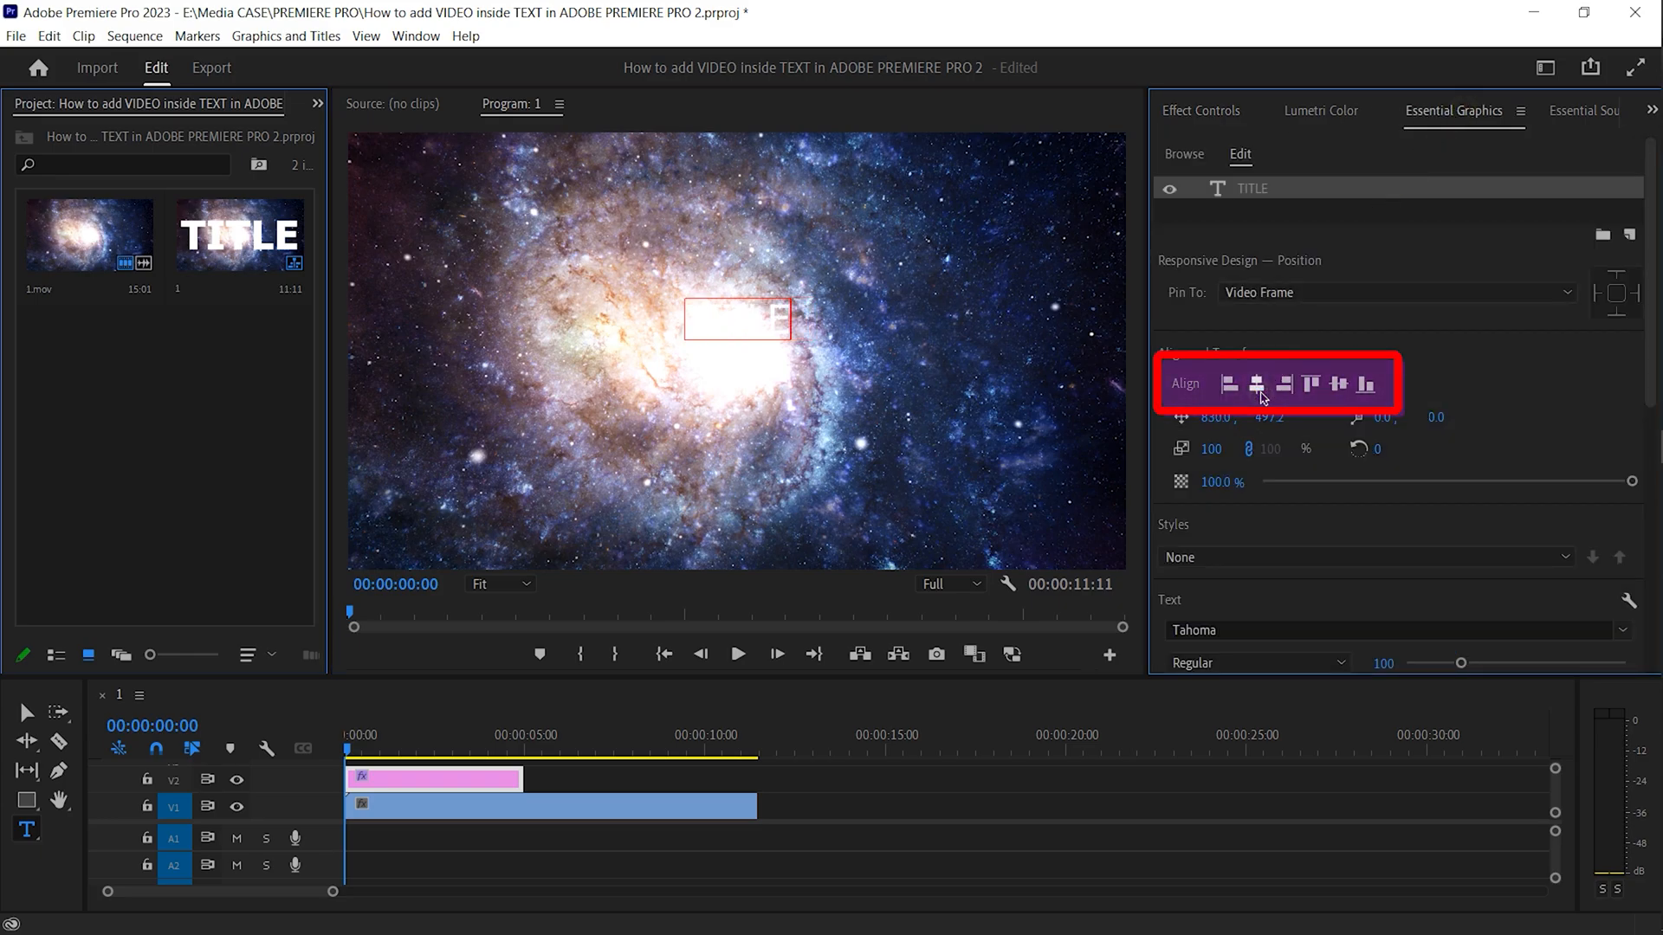
left_click(1338, 385)
Enlarge the title text to a scale of 630 and centre it again both ways in the frame.
left_click_drag(1216, 444, 1221, 447)
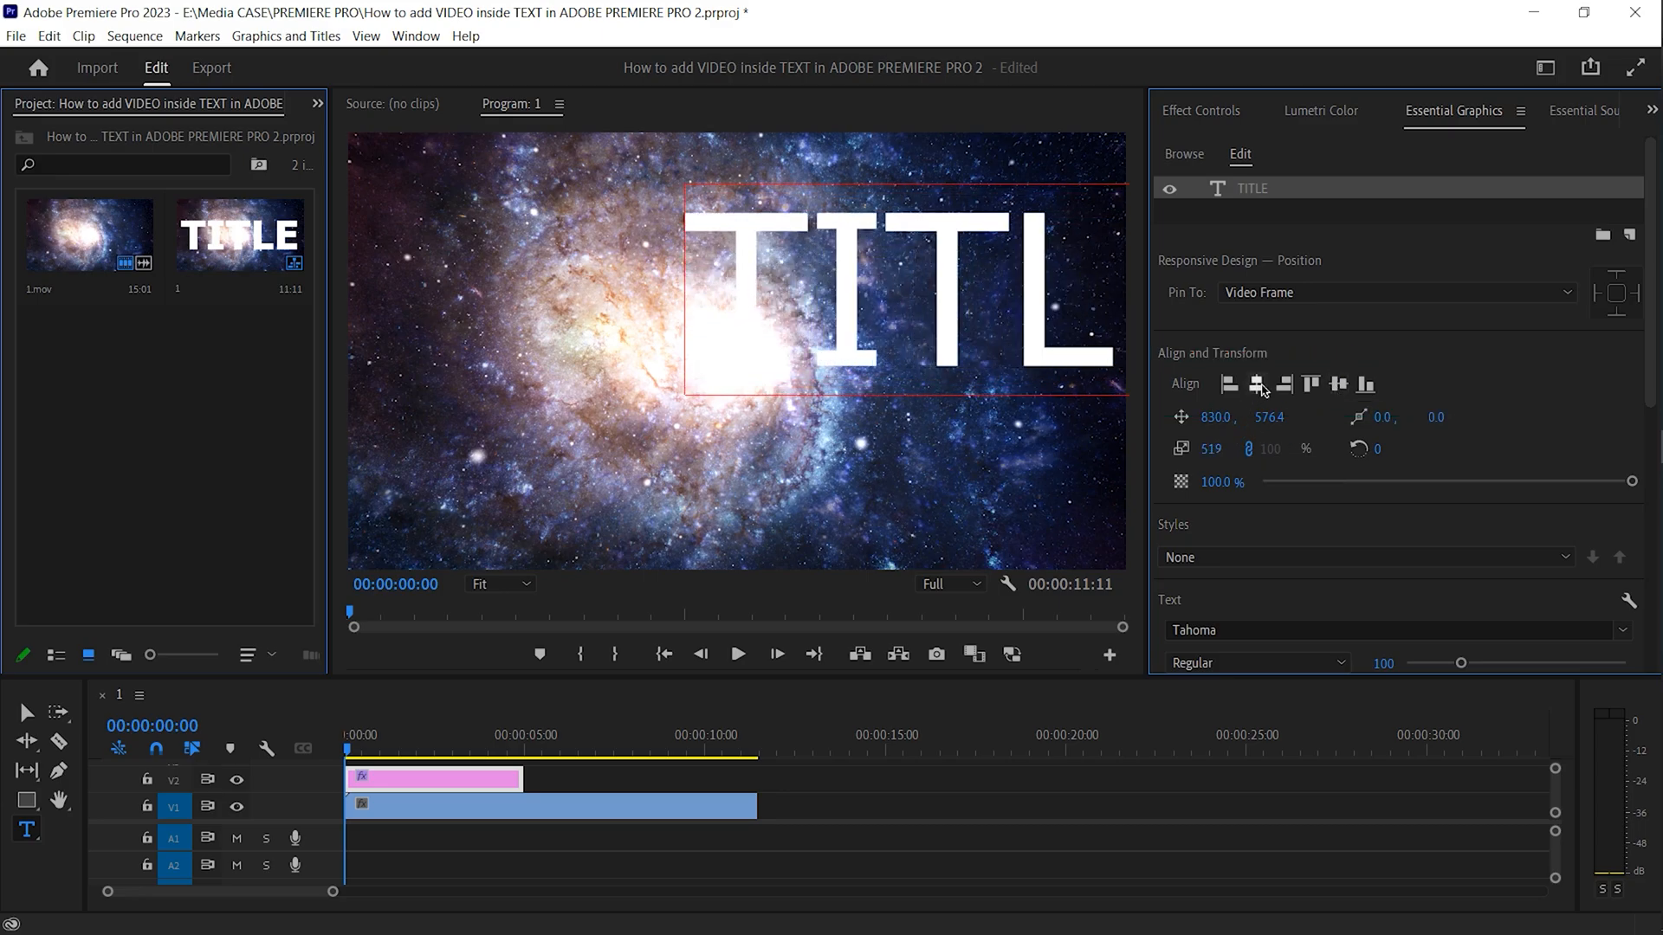
left_click(1258, 386)
left_click(1339, 386)
left_click_drag(1211, 448, 1214, 449)
left_click(1256, 384)
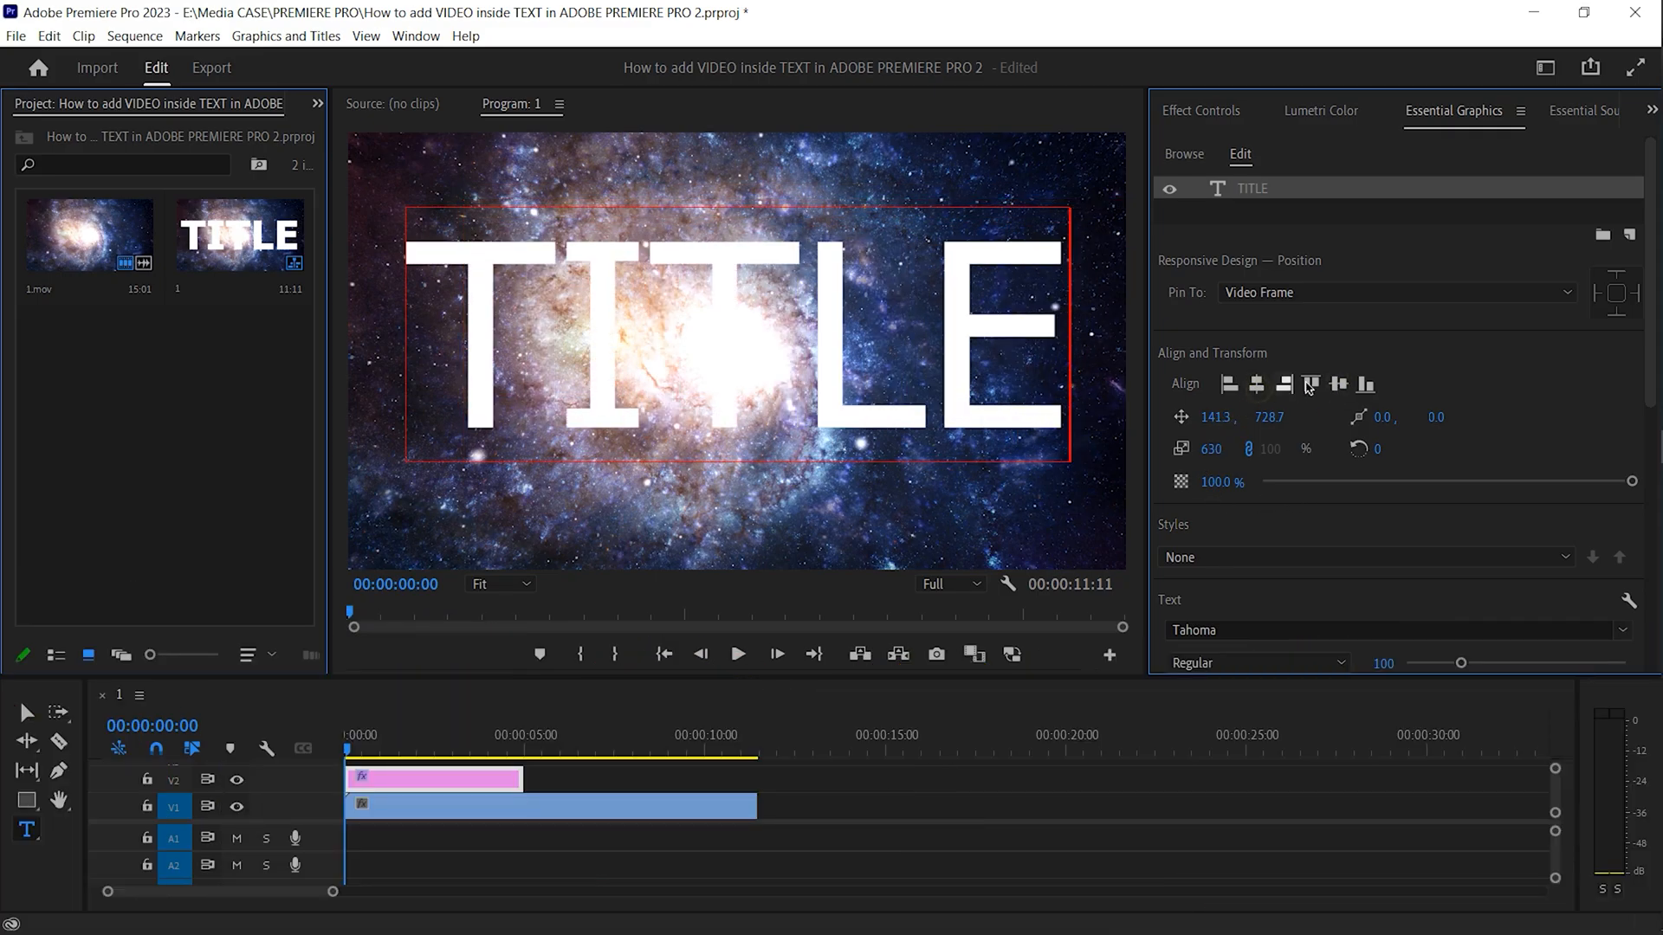
left_click(1339, 385)
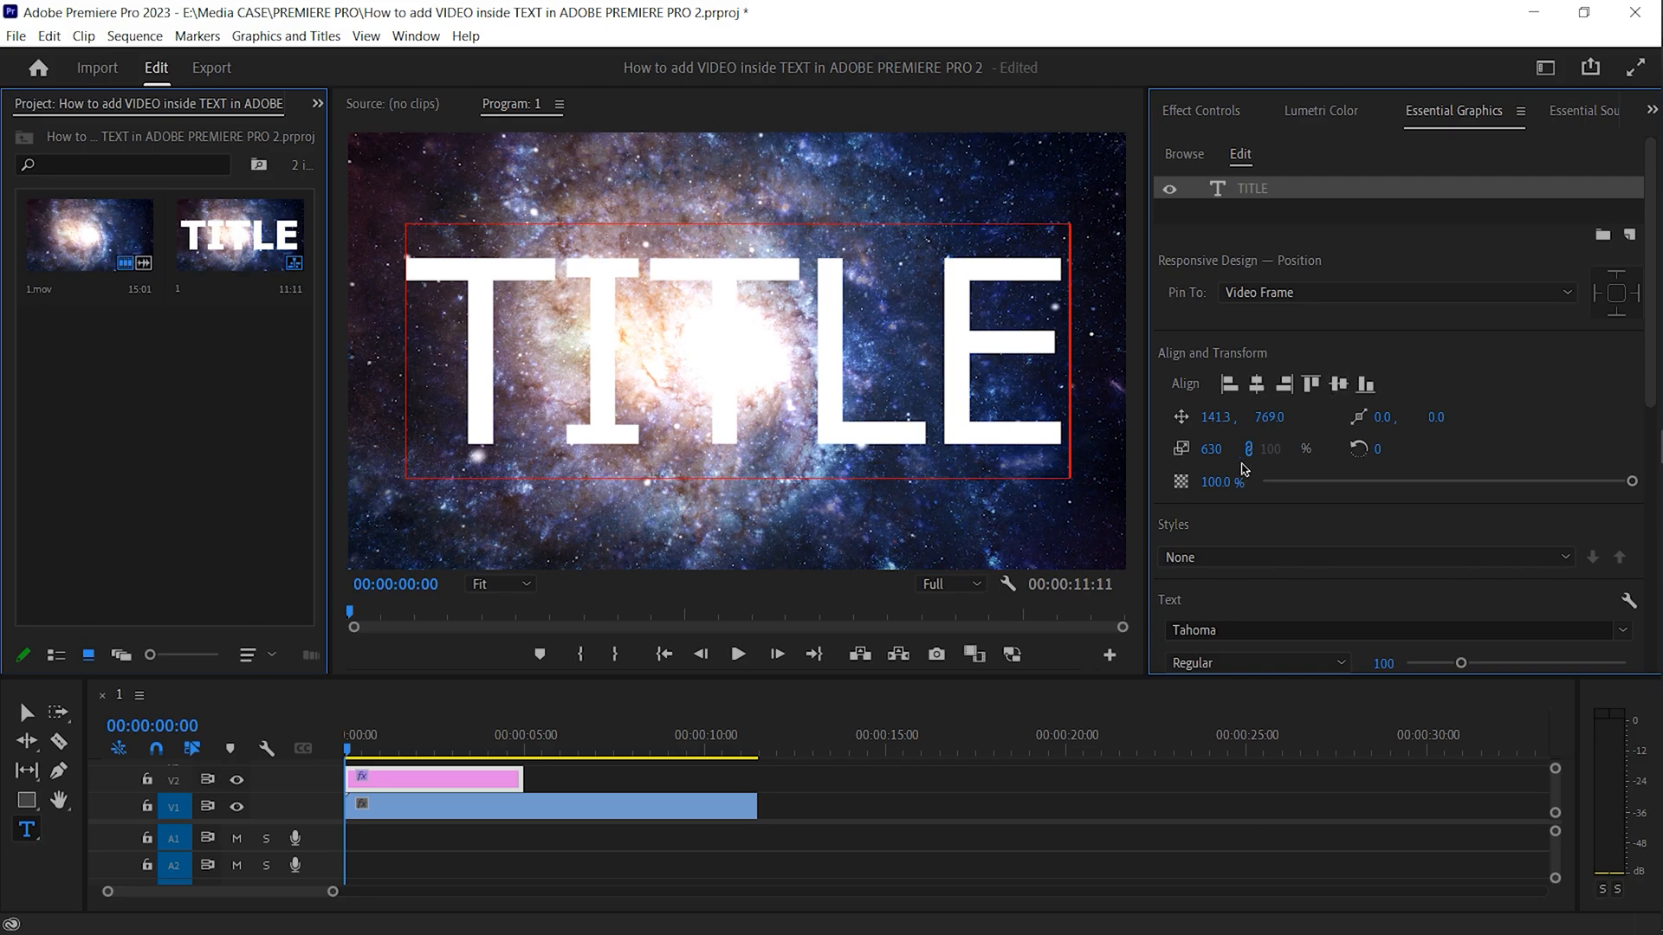
Set the whole TITLE text to the Bold font style and apply Faux Bold to thicken it.
left_click_drag(466, 329, 1047, 359)
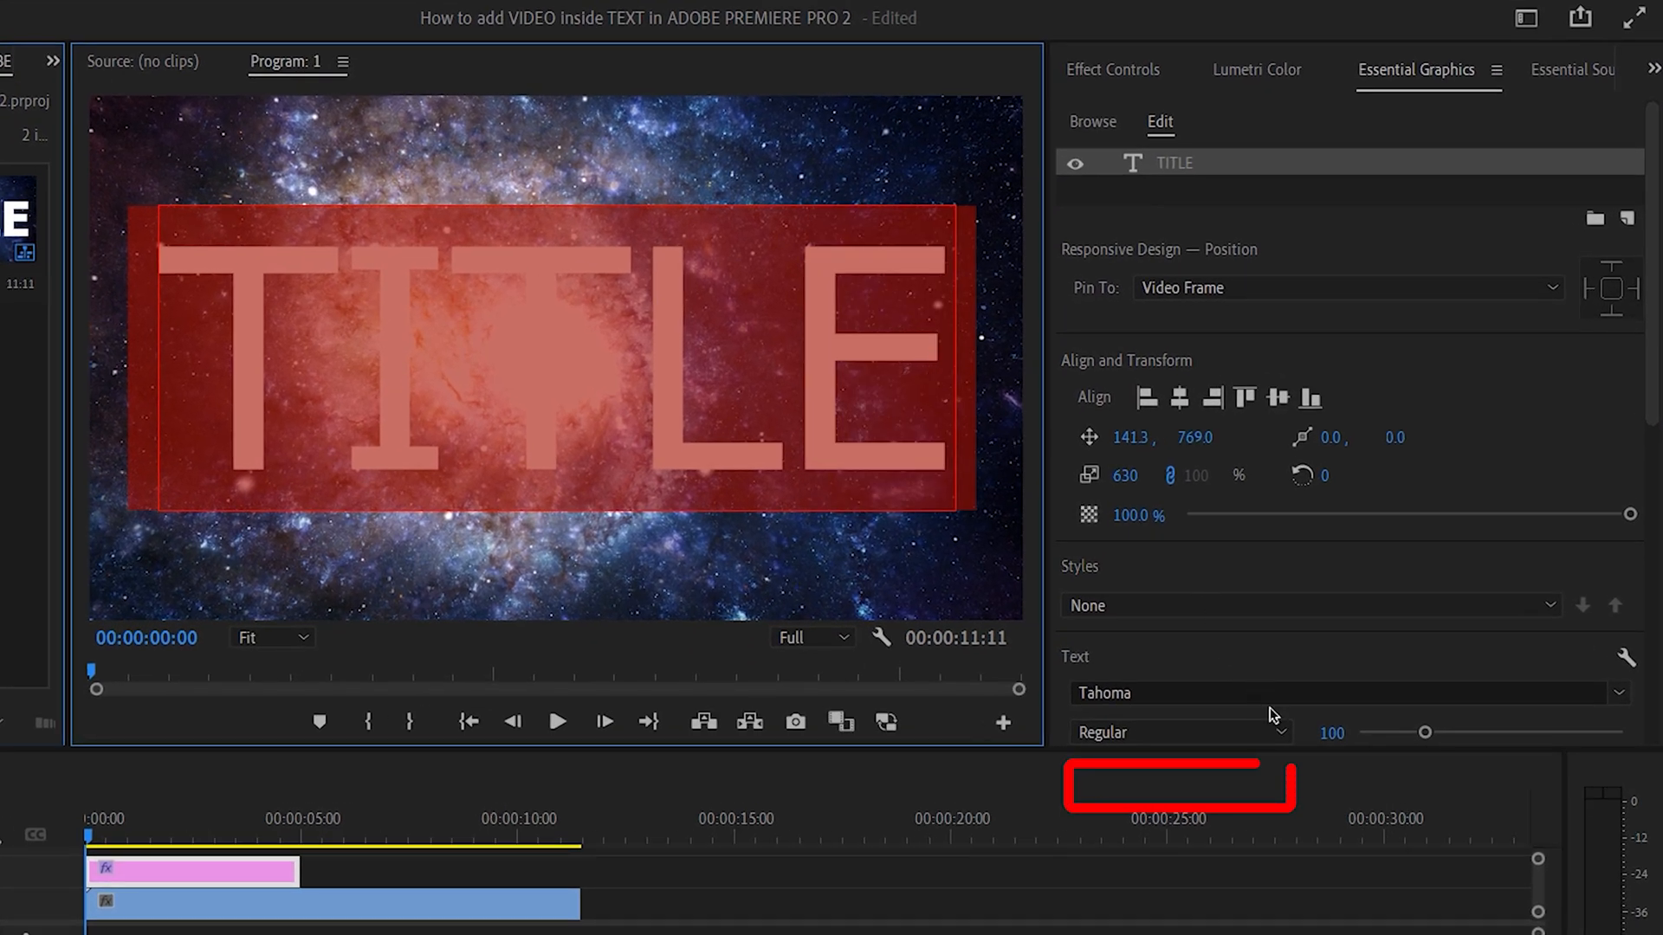
left_click(1275, 733)
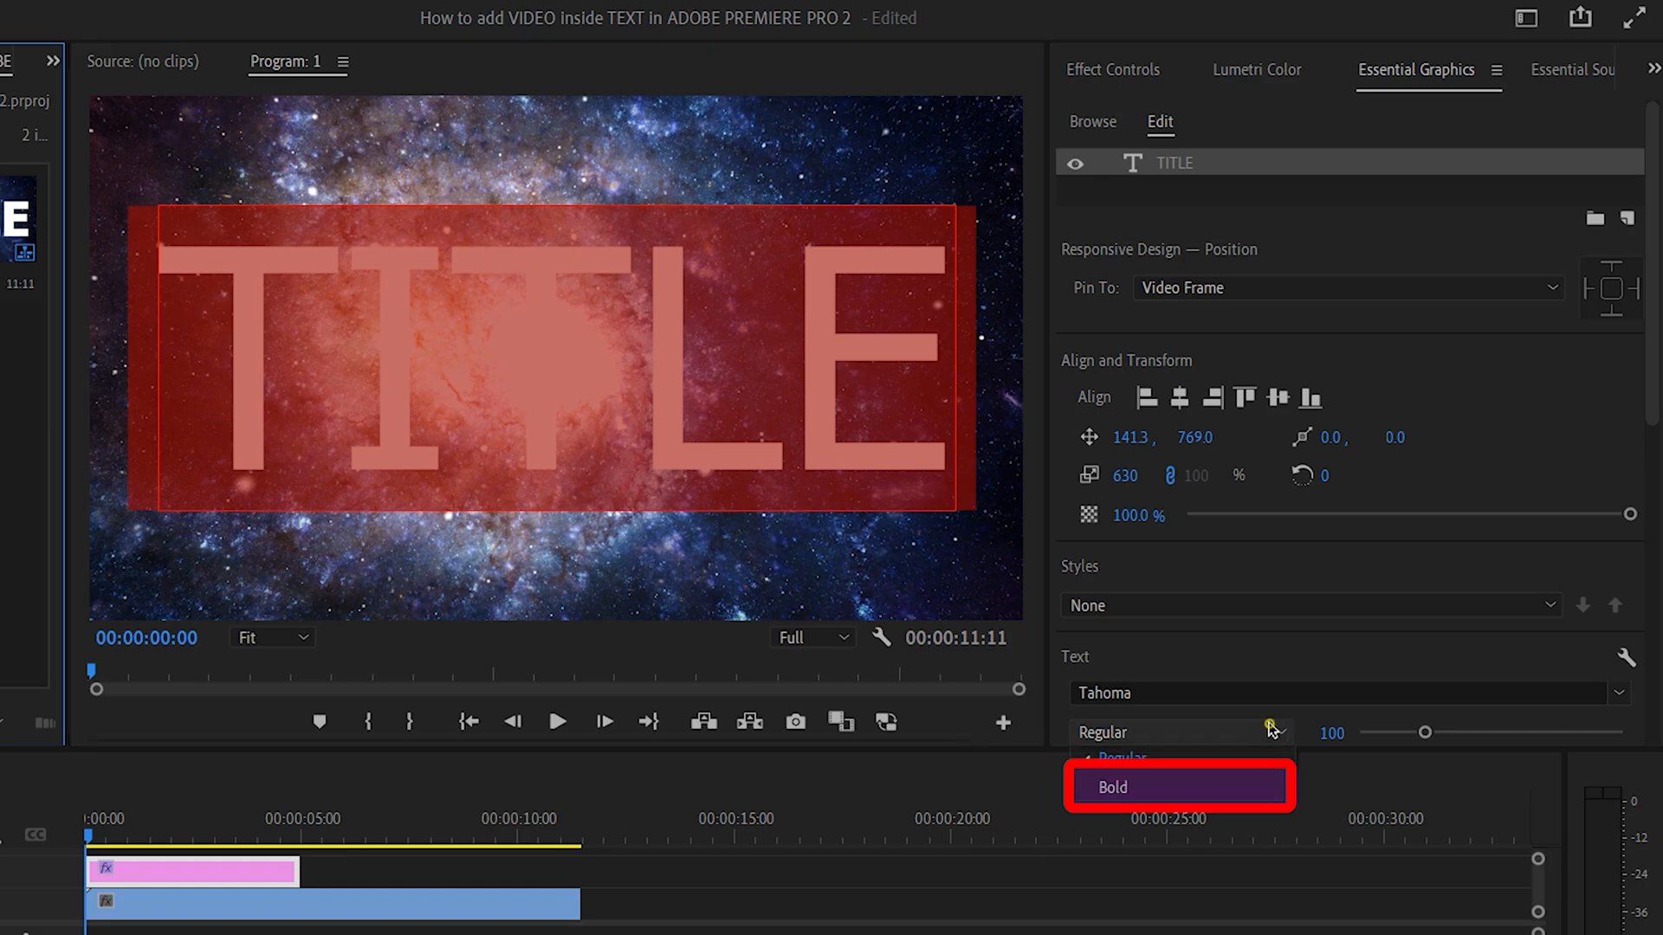
left_click(1168, 788)
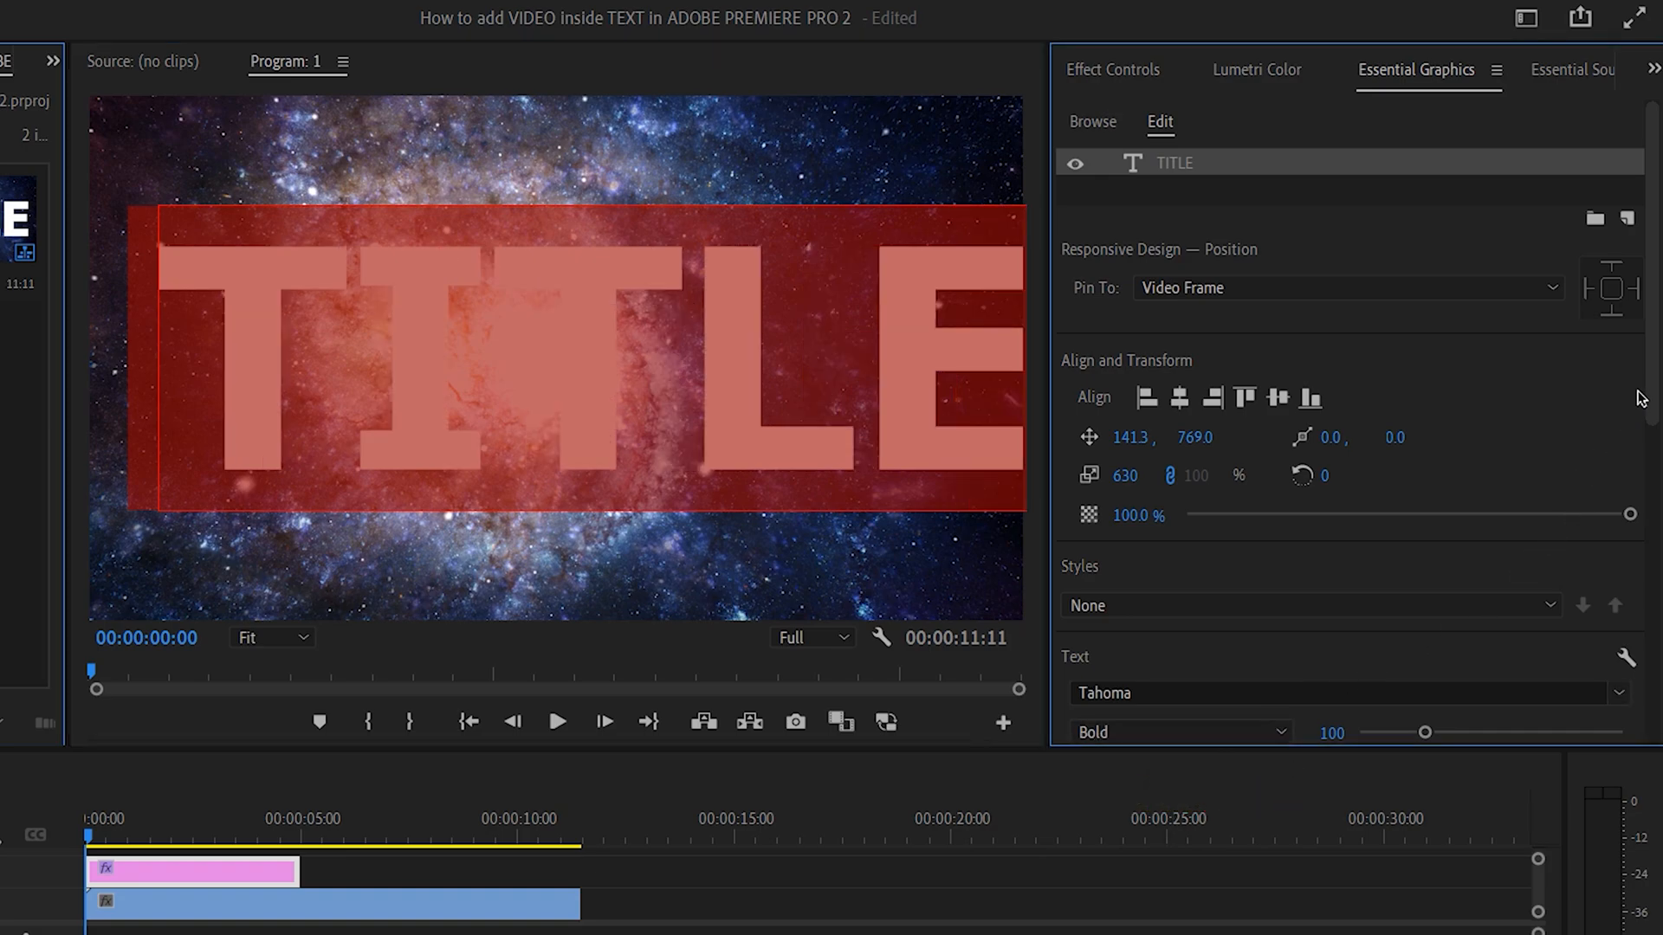
left_click_drag(1654, 357, 1621, 613)
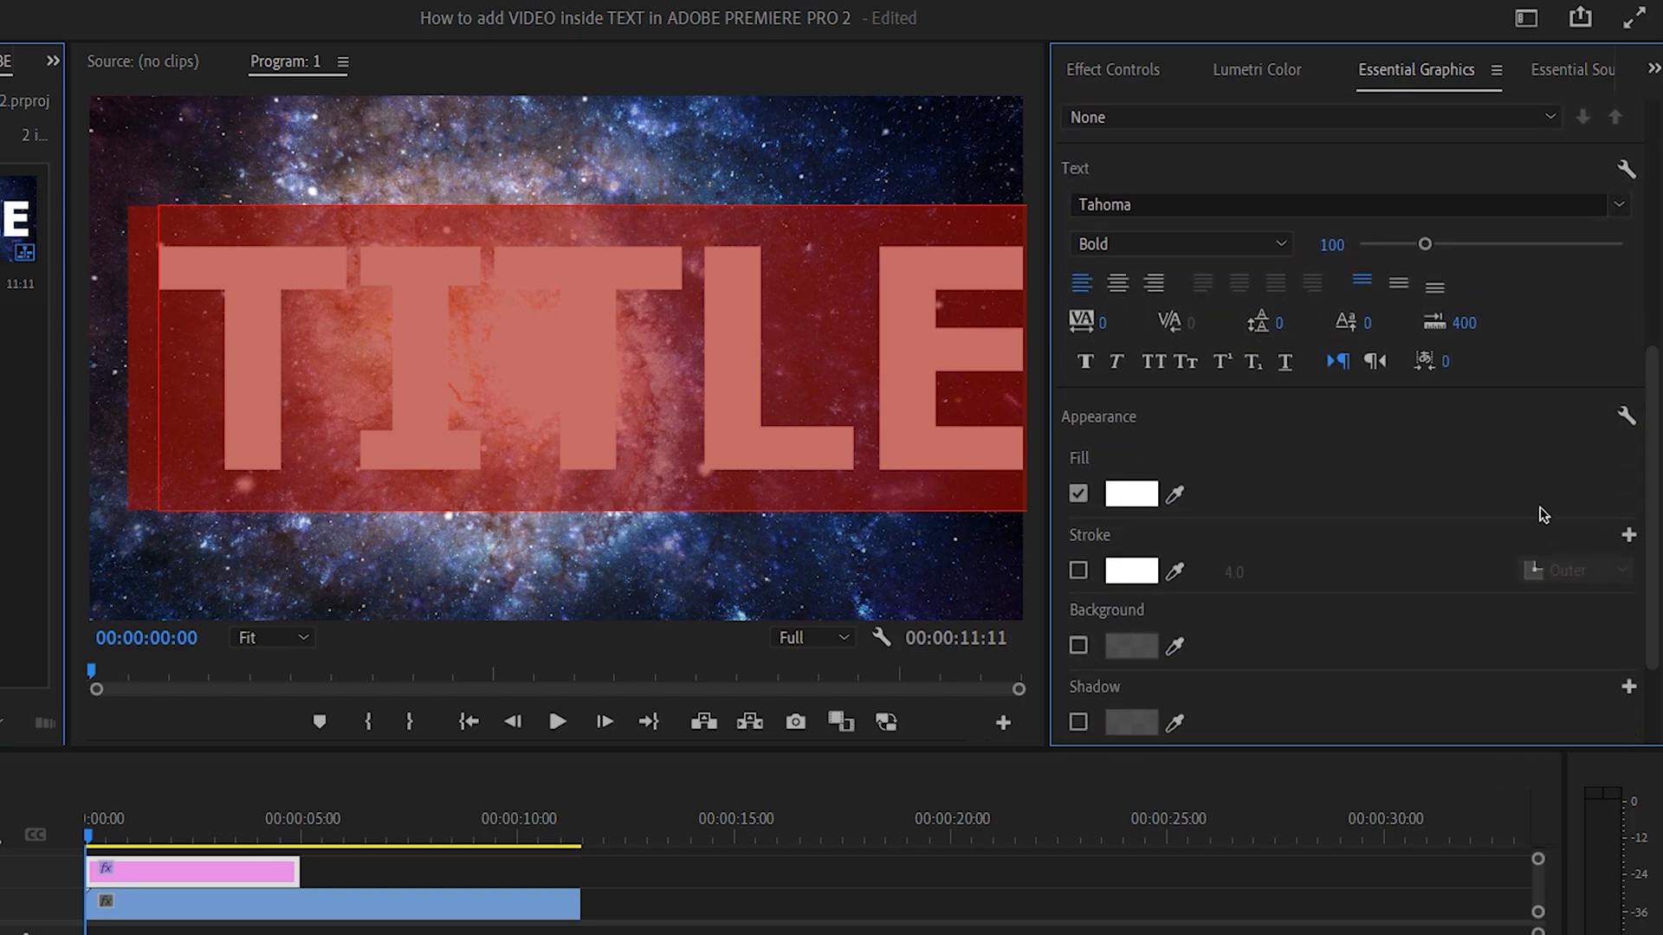
left_click(1083, 365)
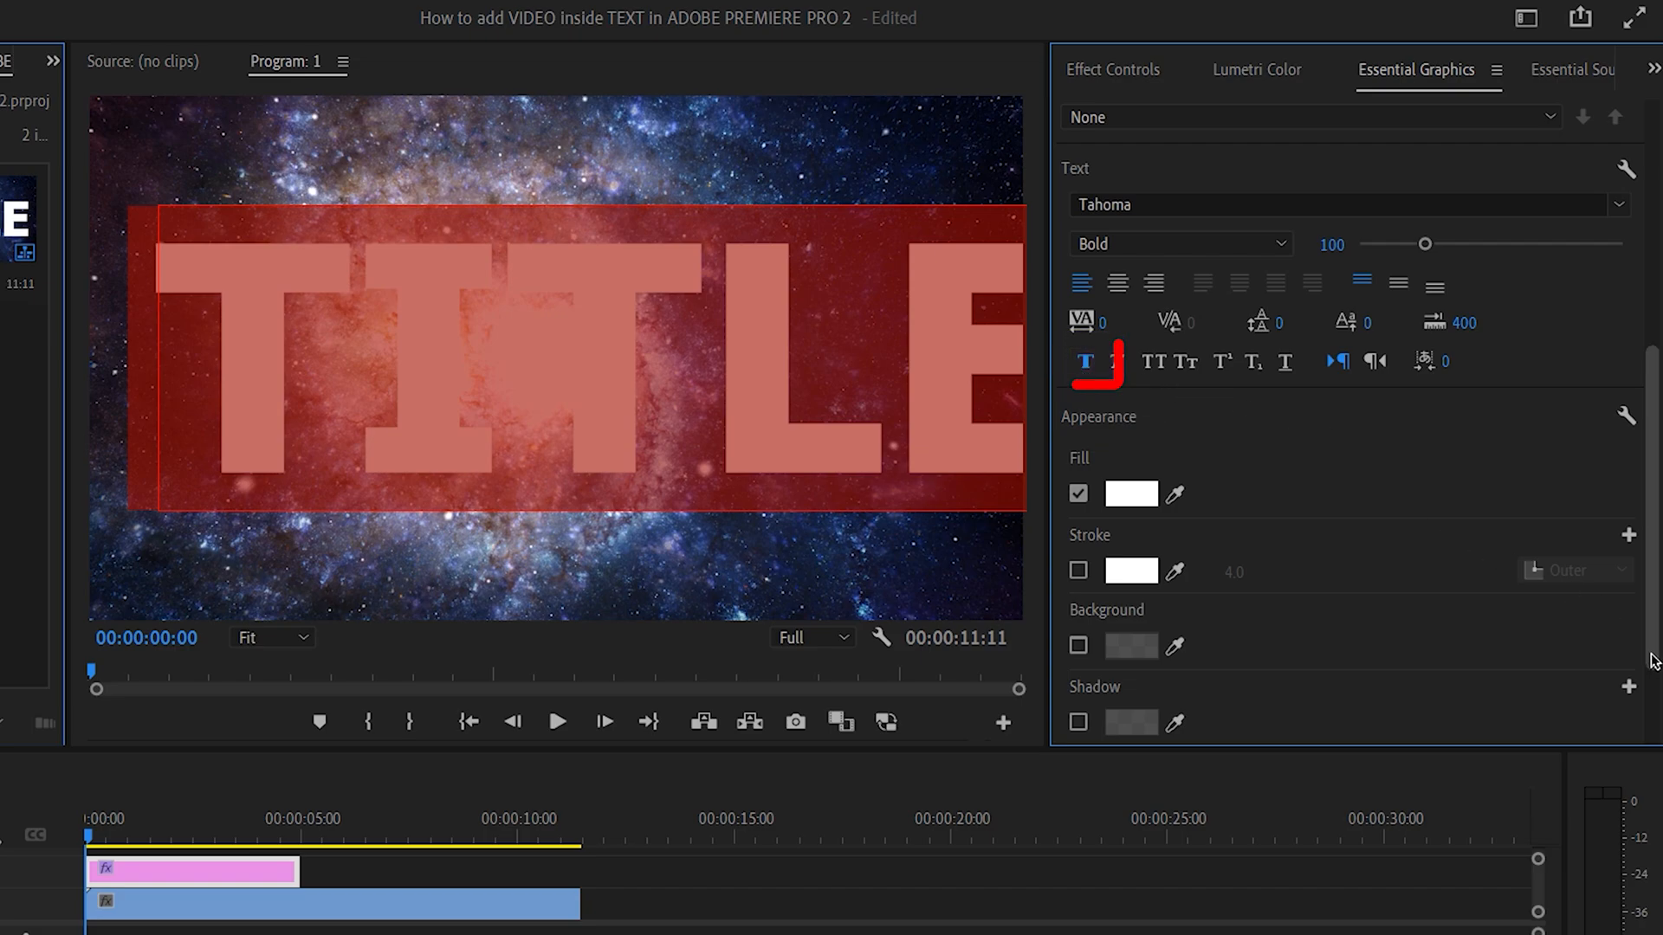
Reduce the bold title's scale to 586 and centre it horizontally and vertically in the frame.
scroll(1626, 563, "up", 6)
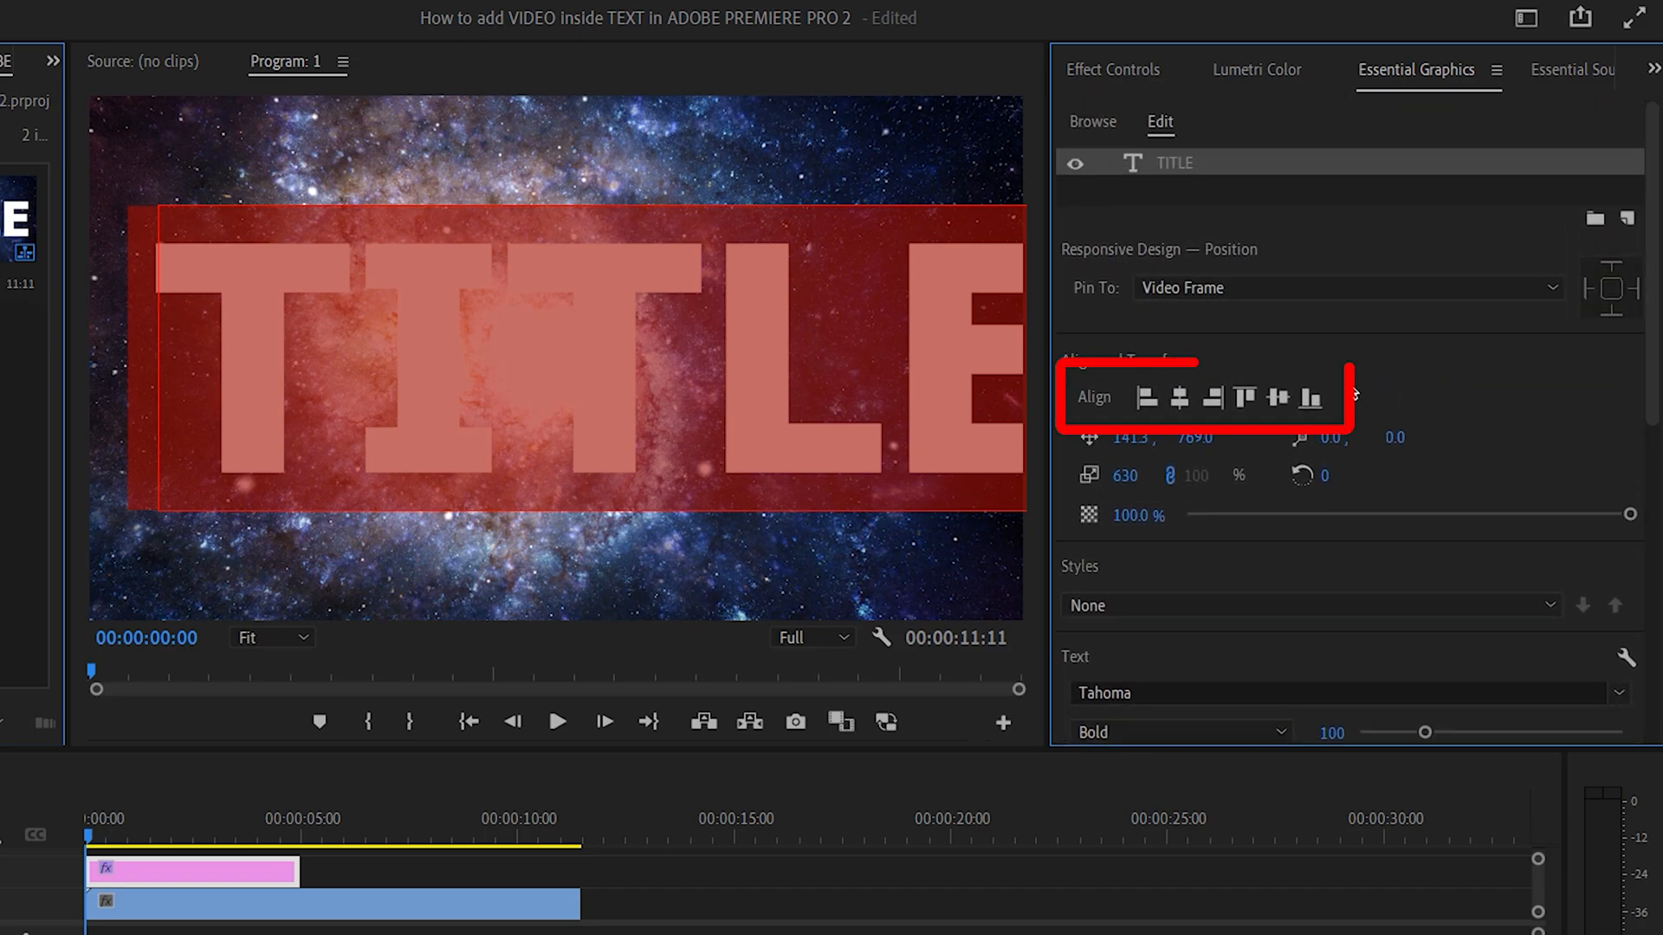
left_click(1179, 400)
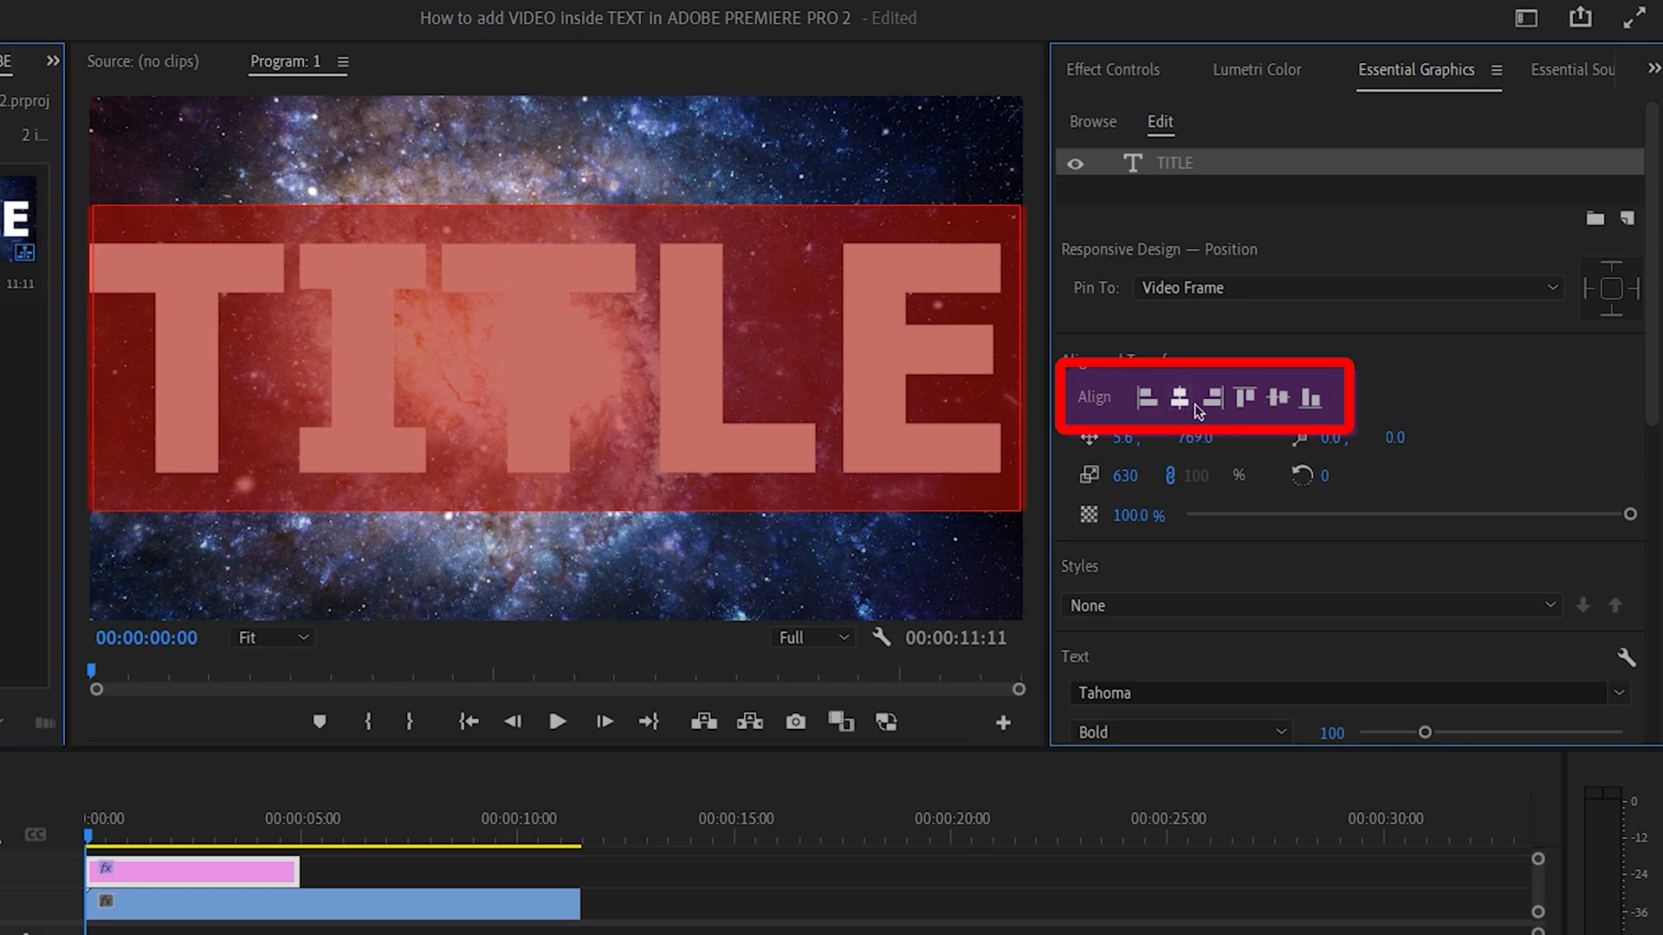
left_click(1277, 398)
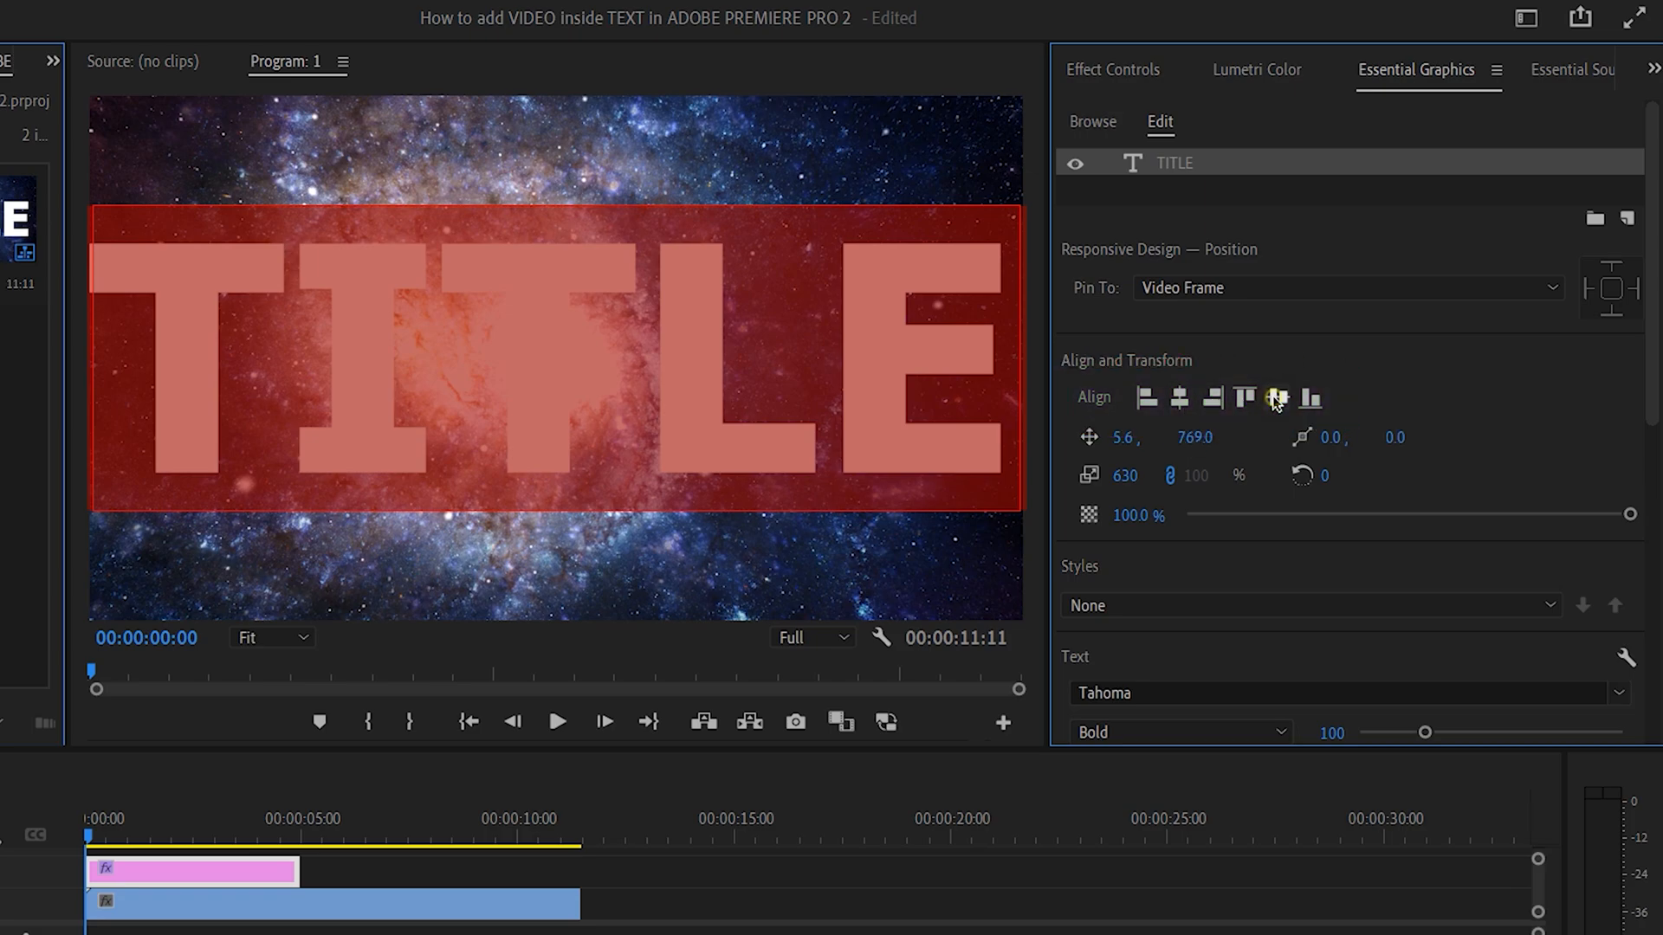
left_click_drag(1151, 482, 1113, 481)
left_click(1185, 408)
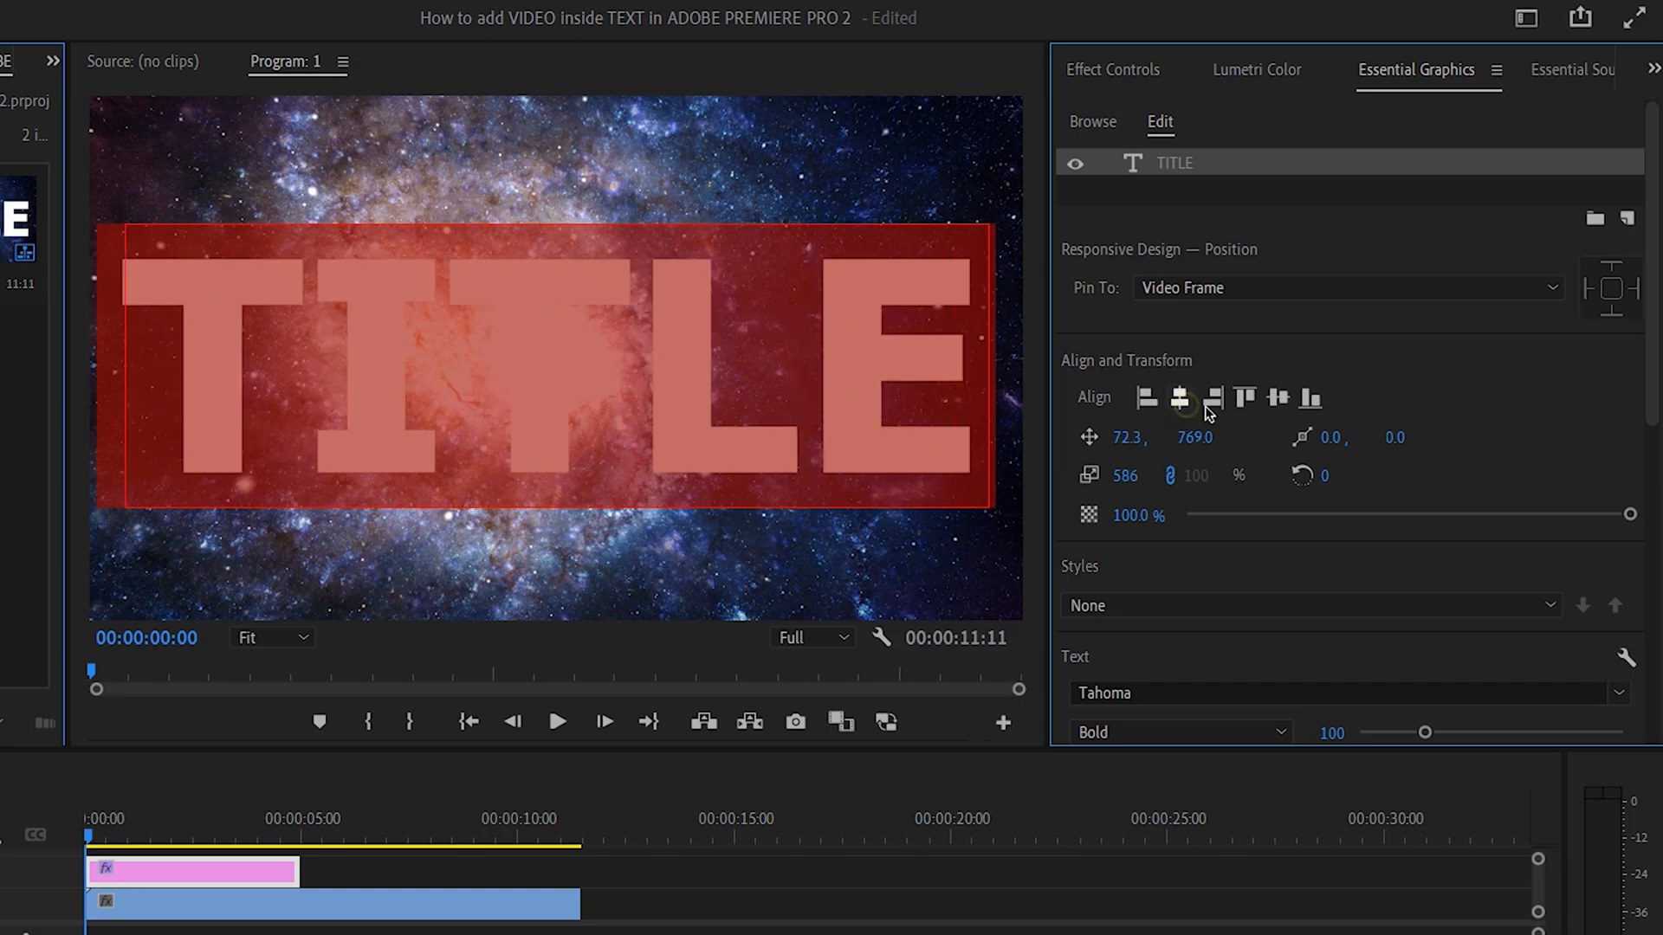
left_click(1281, 401)
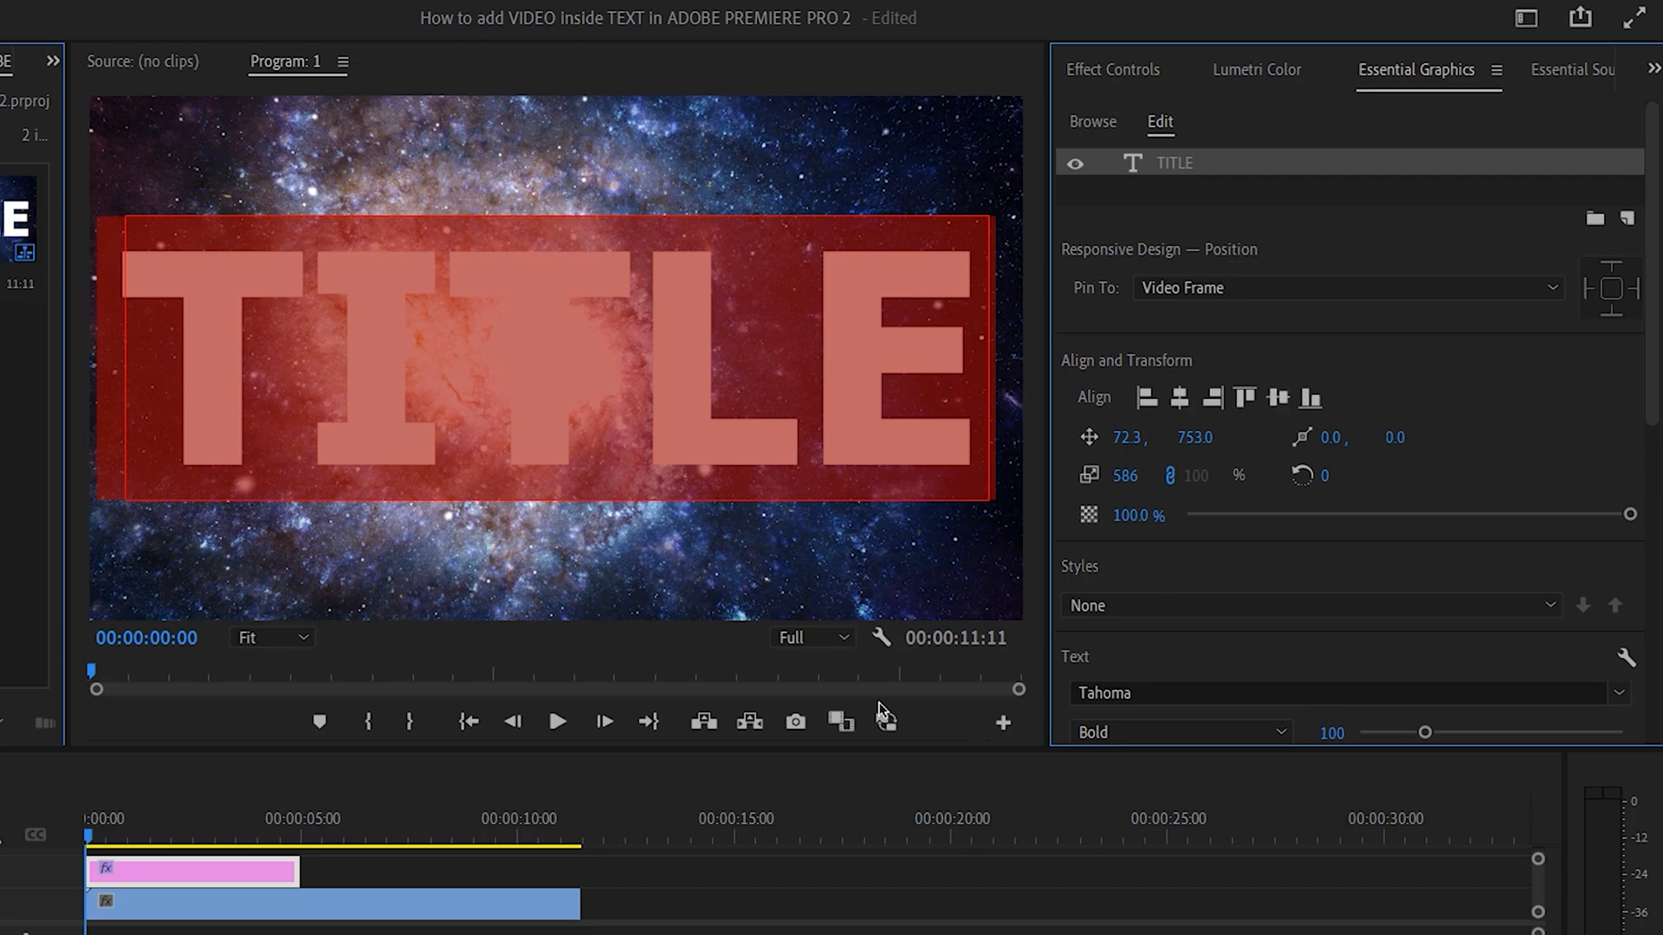
Extend the title clip on V2 to match the full length of the galaxy clip below it.
left_click(347, 875)
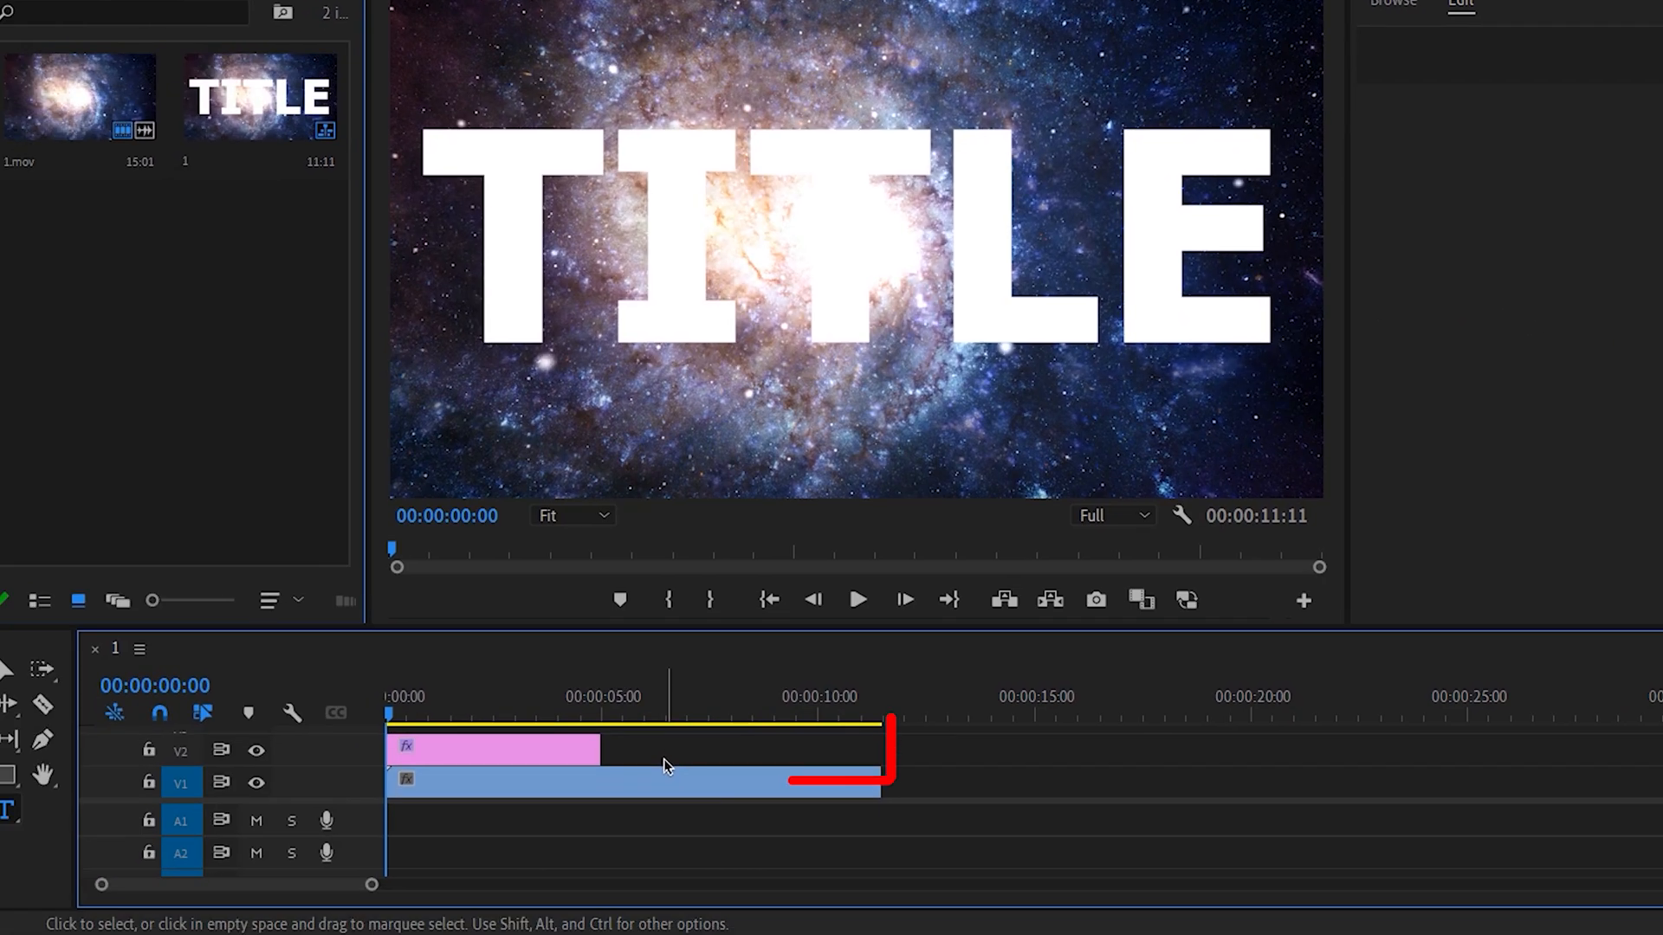
left_click_drag(601, 748, 889, 748)
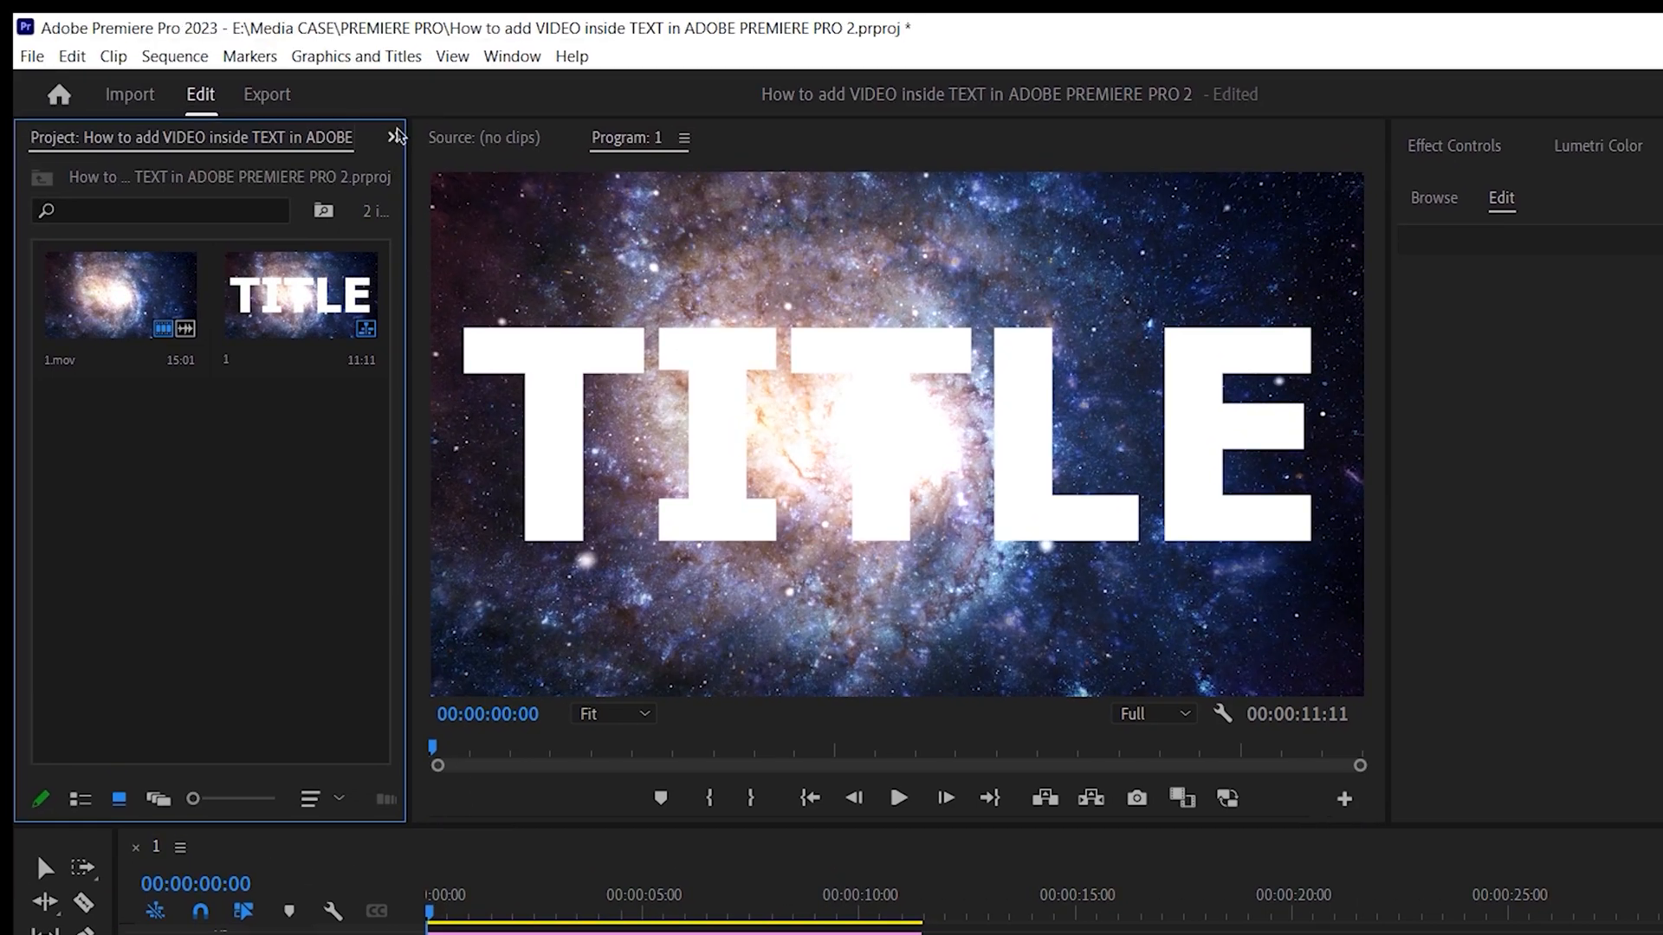
Search the effects for "Track" and apply Track Matte Key to the galaxy clip on V1.
left_click(397, 136)
left_click(527, 202)
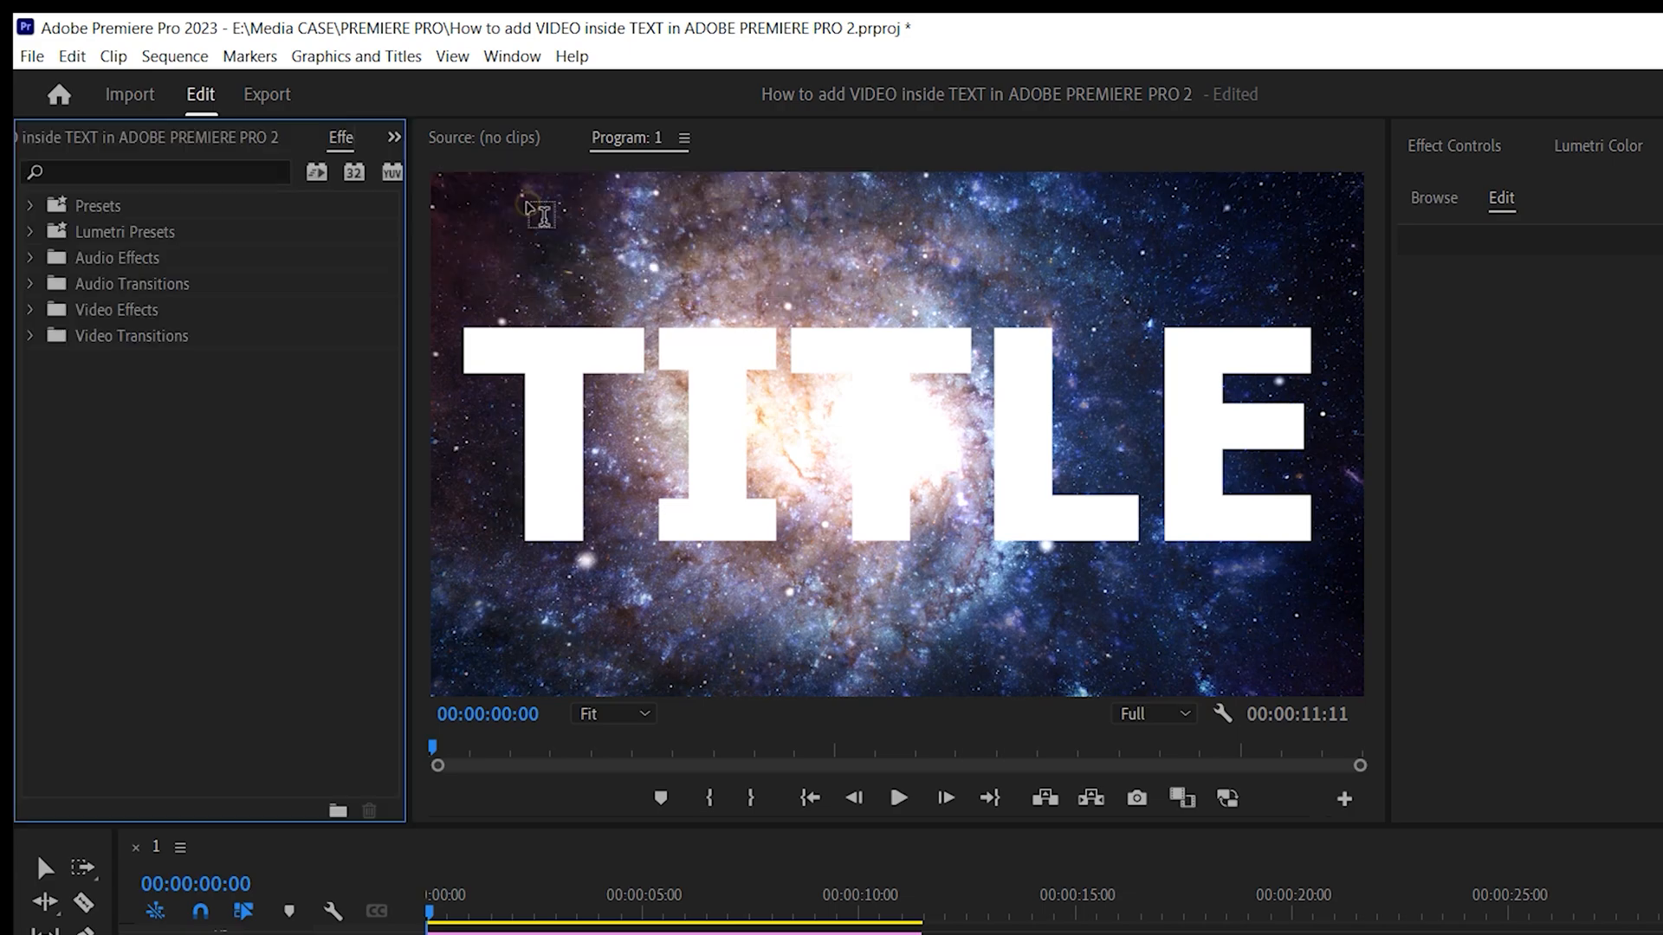
left_click(127, 173)
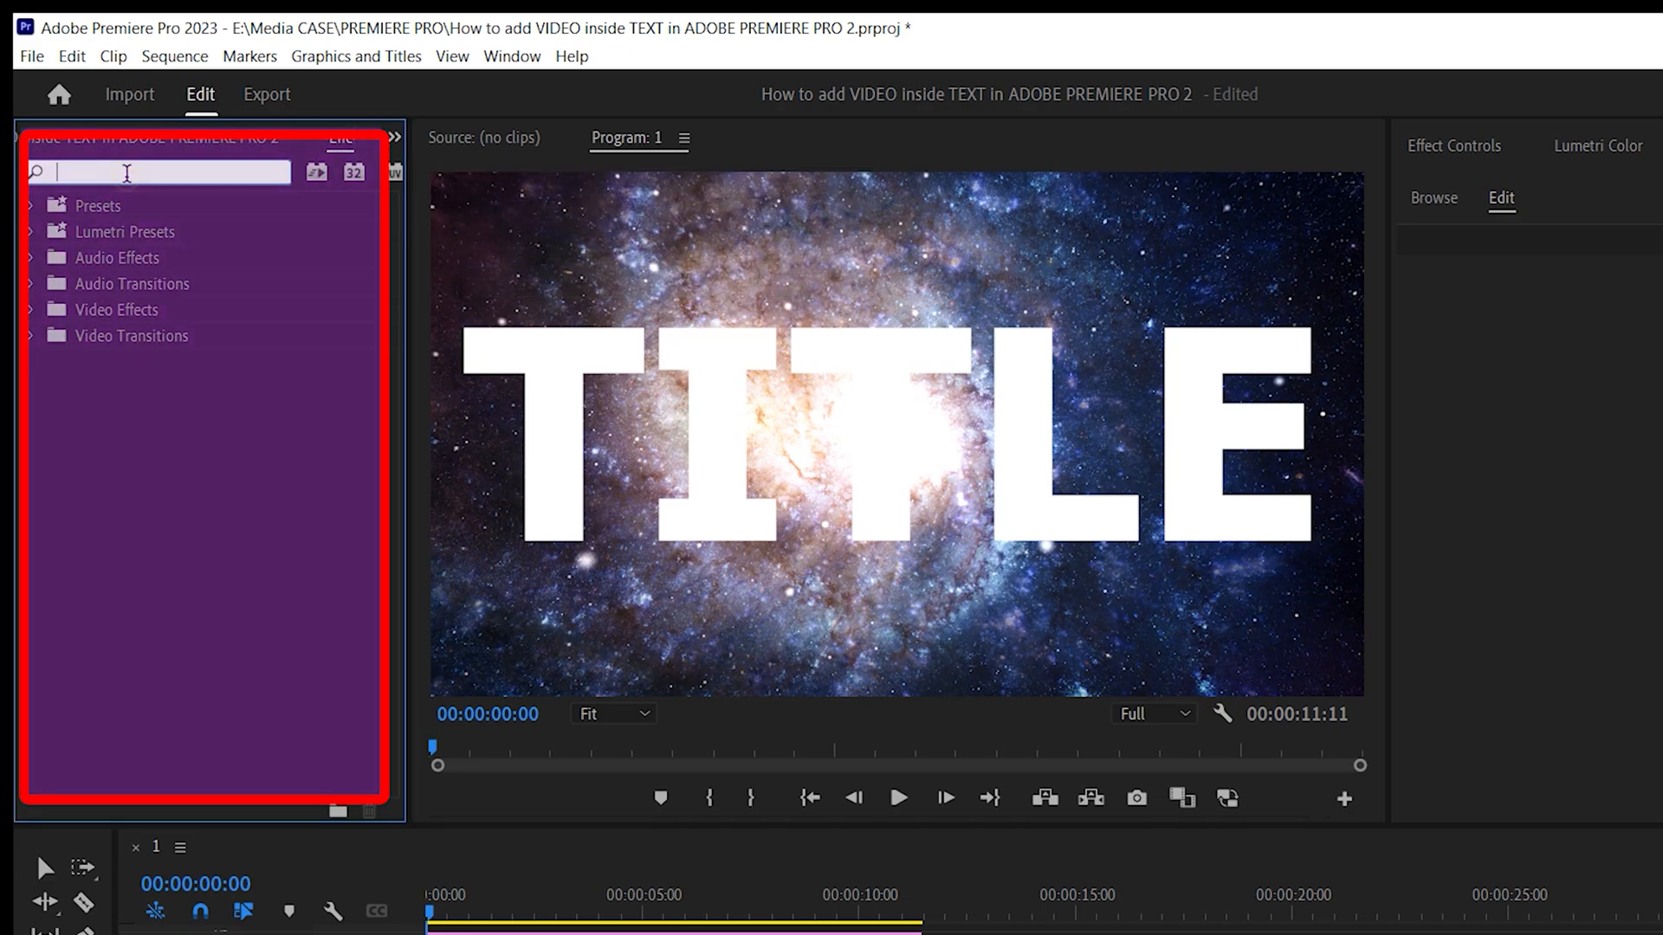
type("Track")
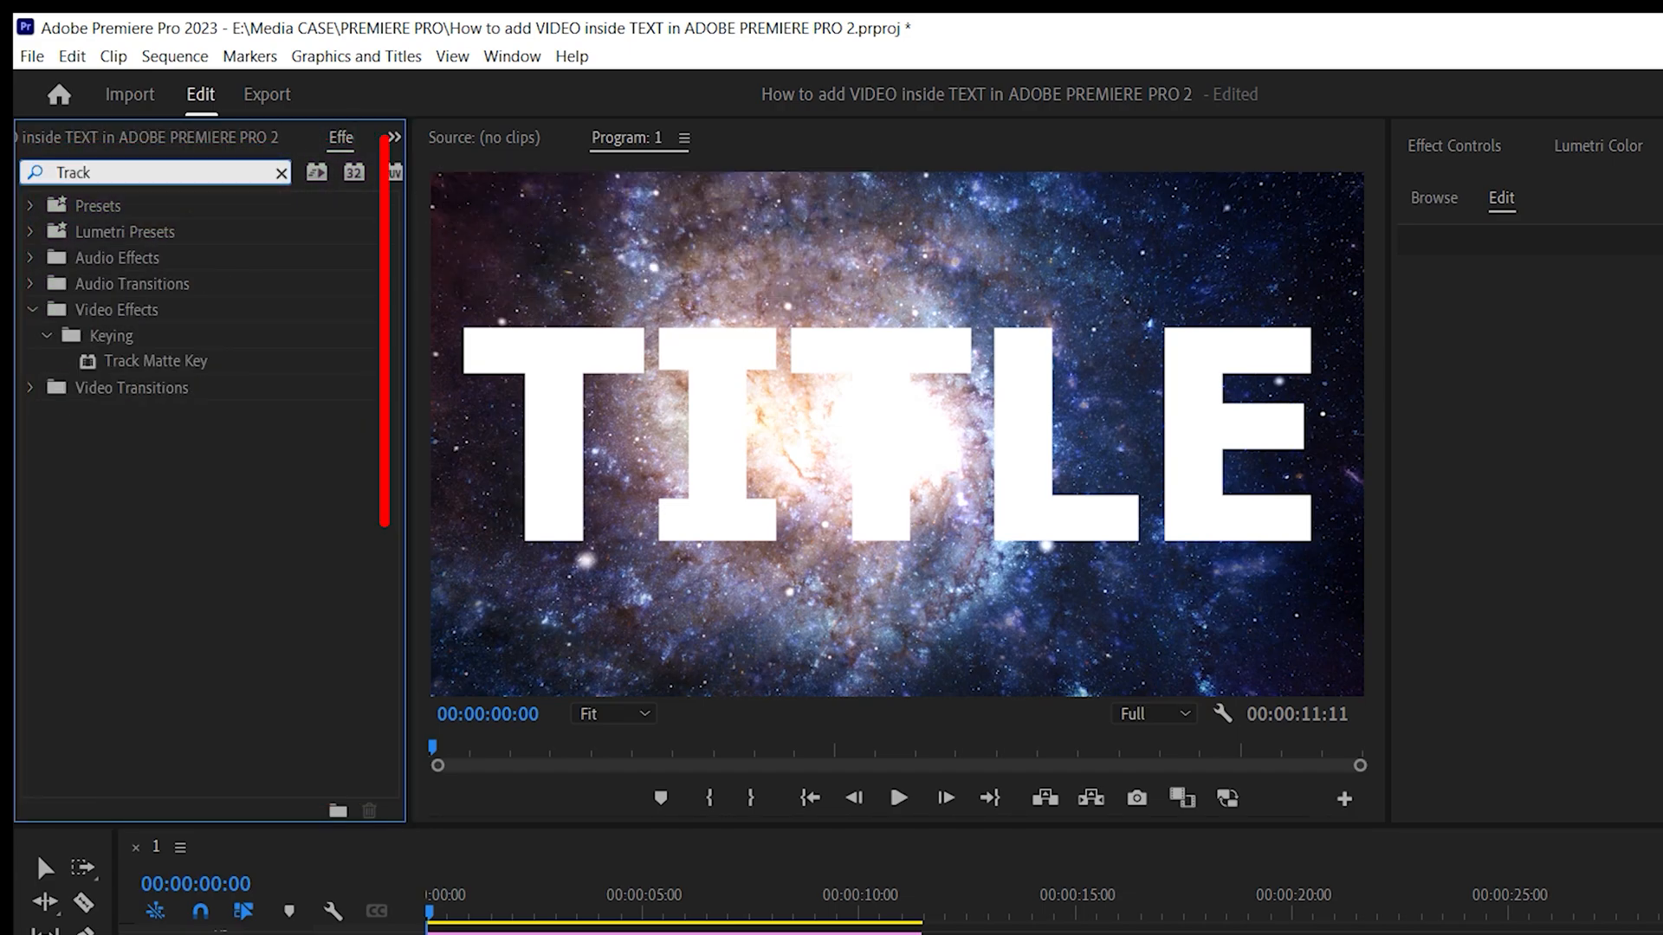
left_click_drag(152, 364, 625, 934)
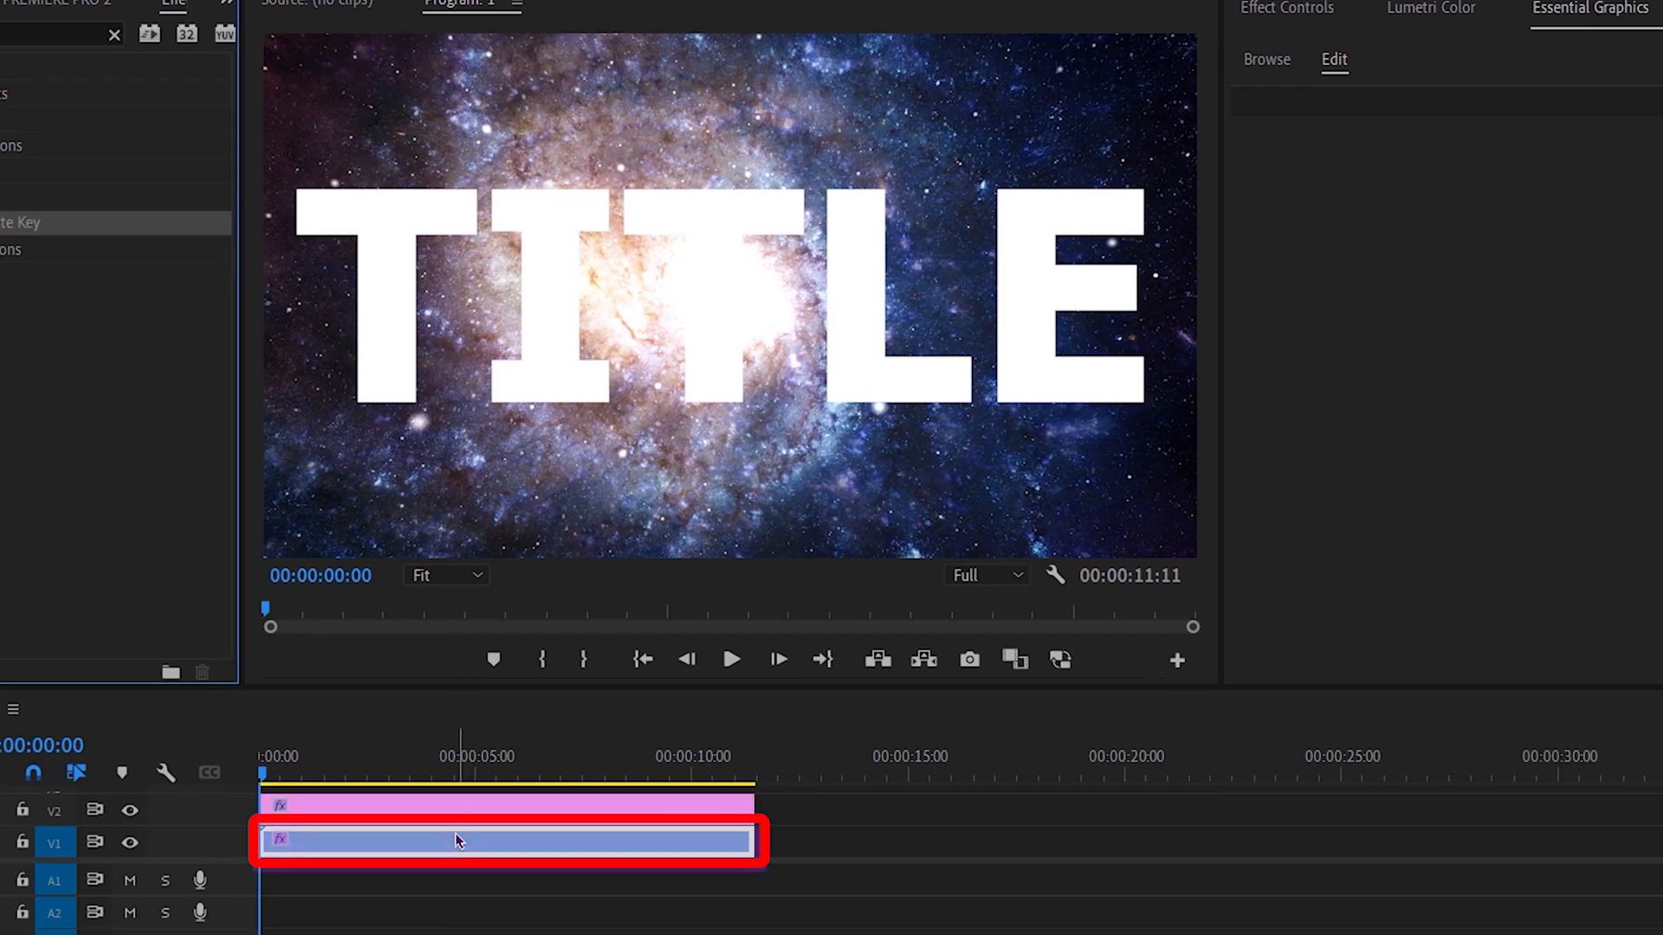
Set the matte of the galaxy clip's Track Matte Key effect to Video 2.
left_click(1305, 7)
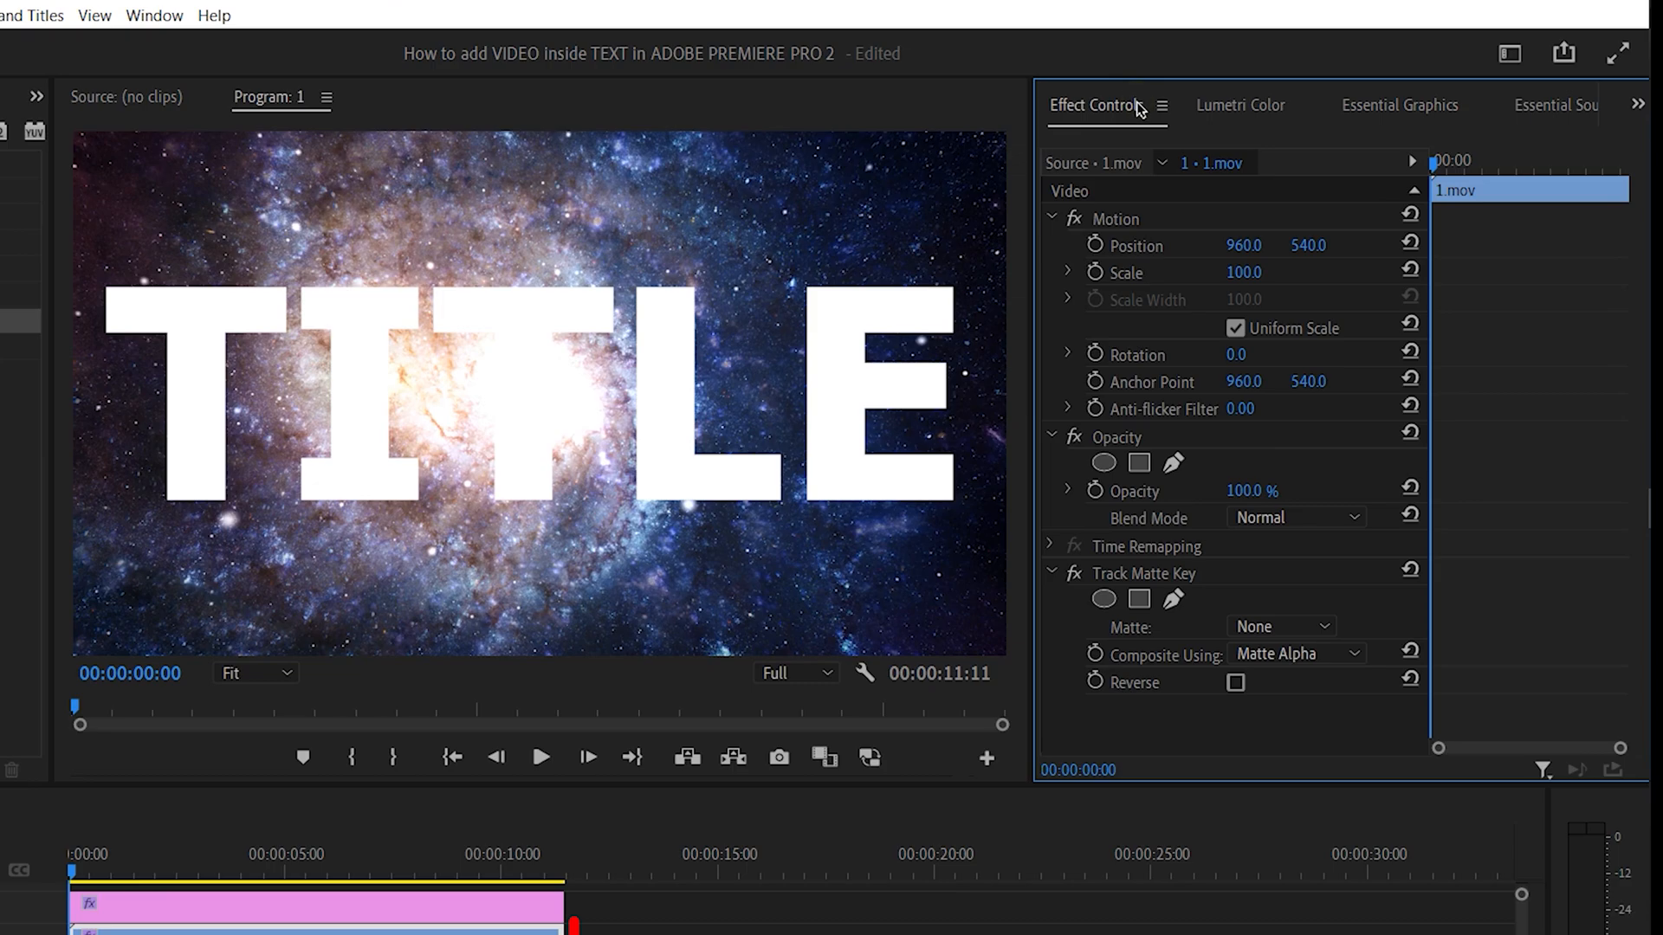
left_click(1245, 574)
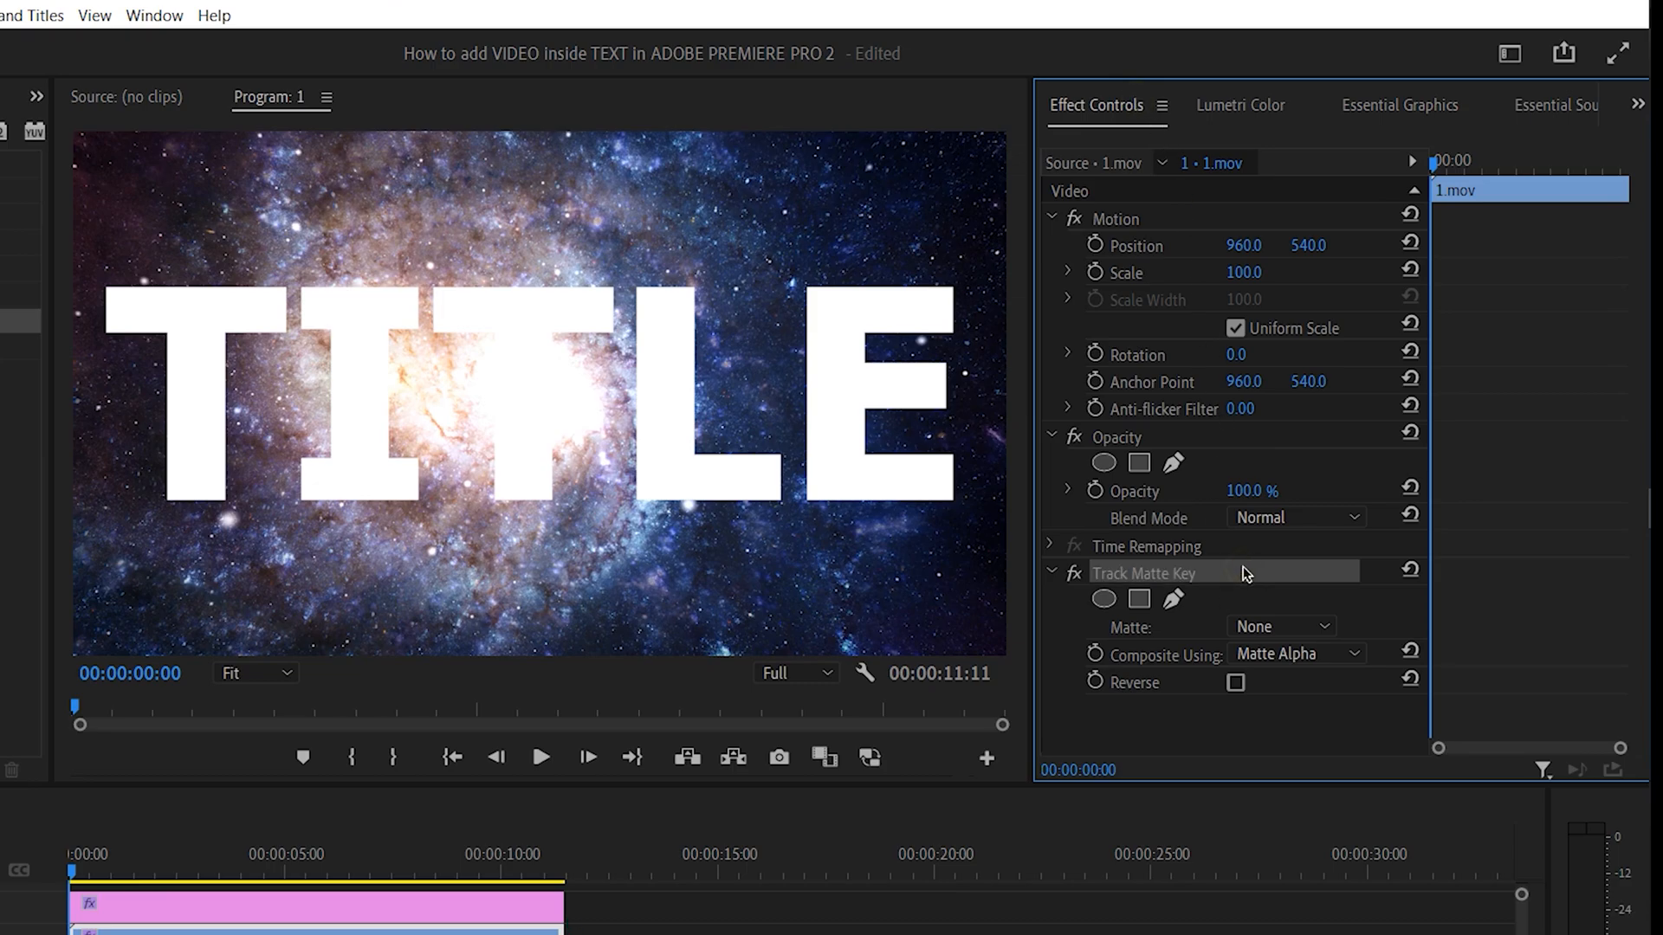
left_click(1315, 635)
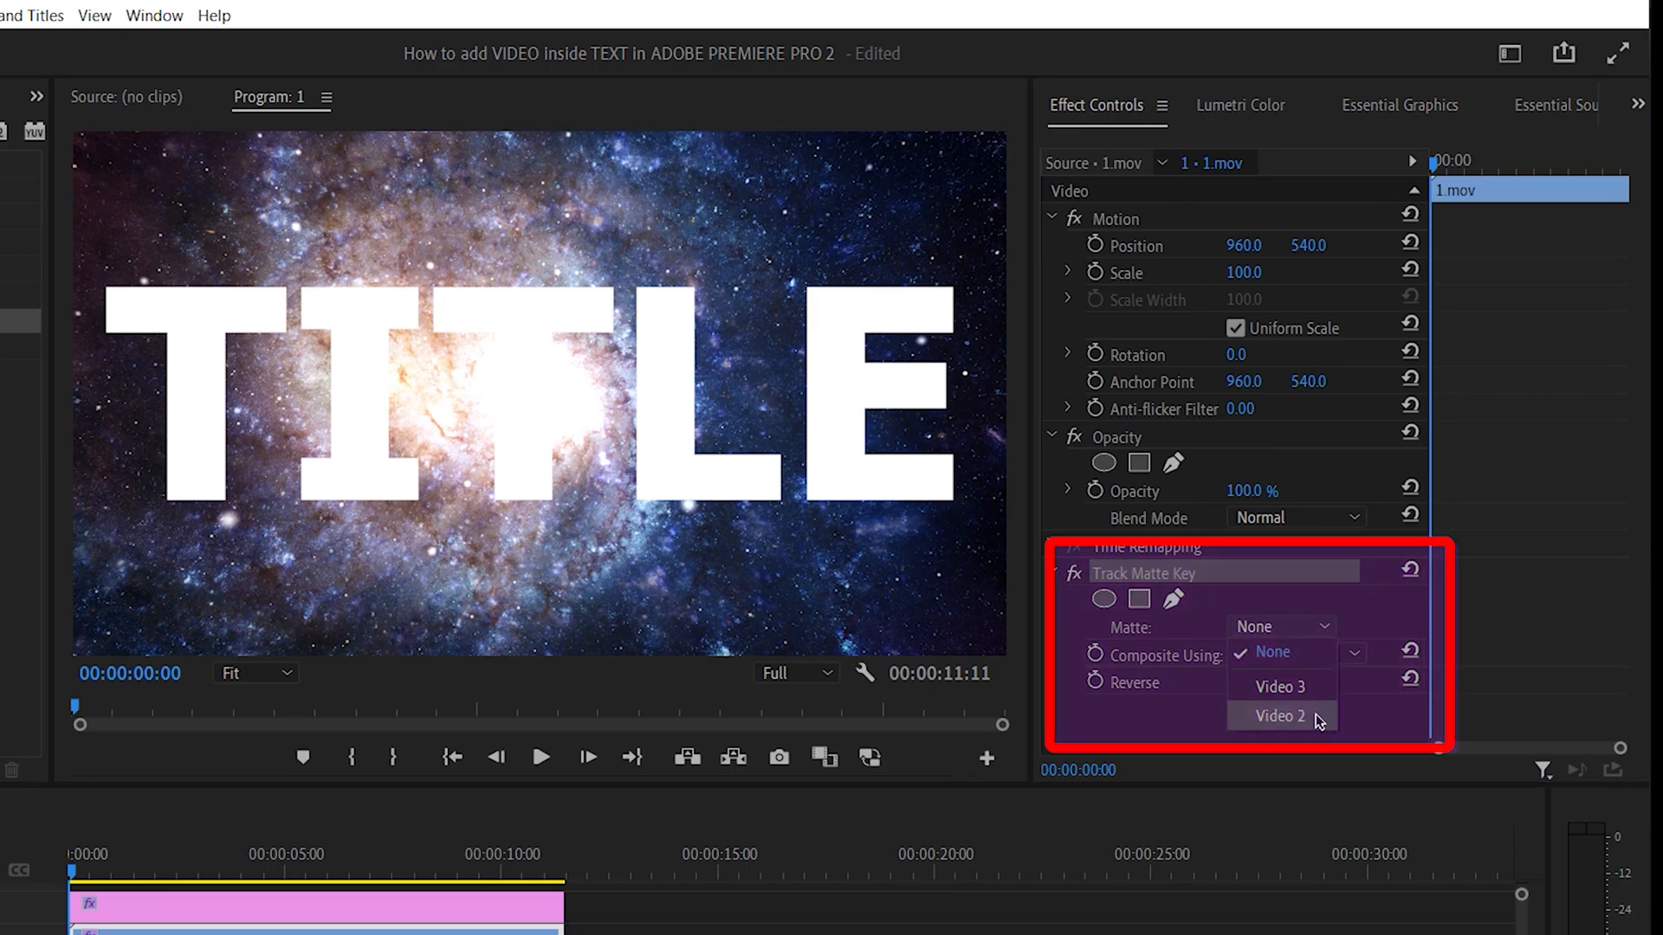
left_click(1279, 717)
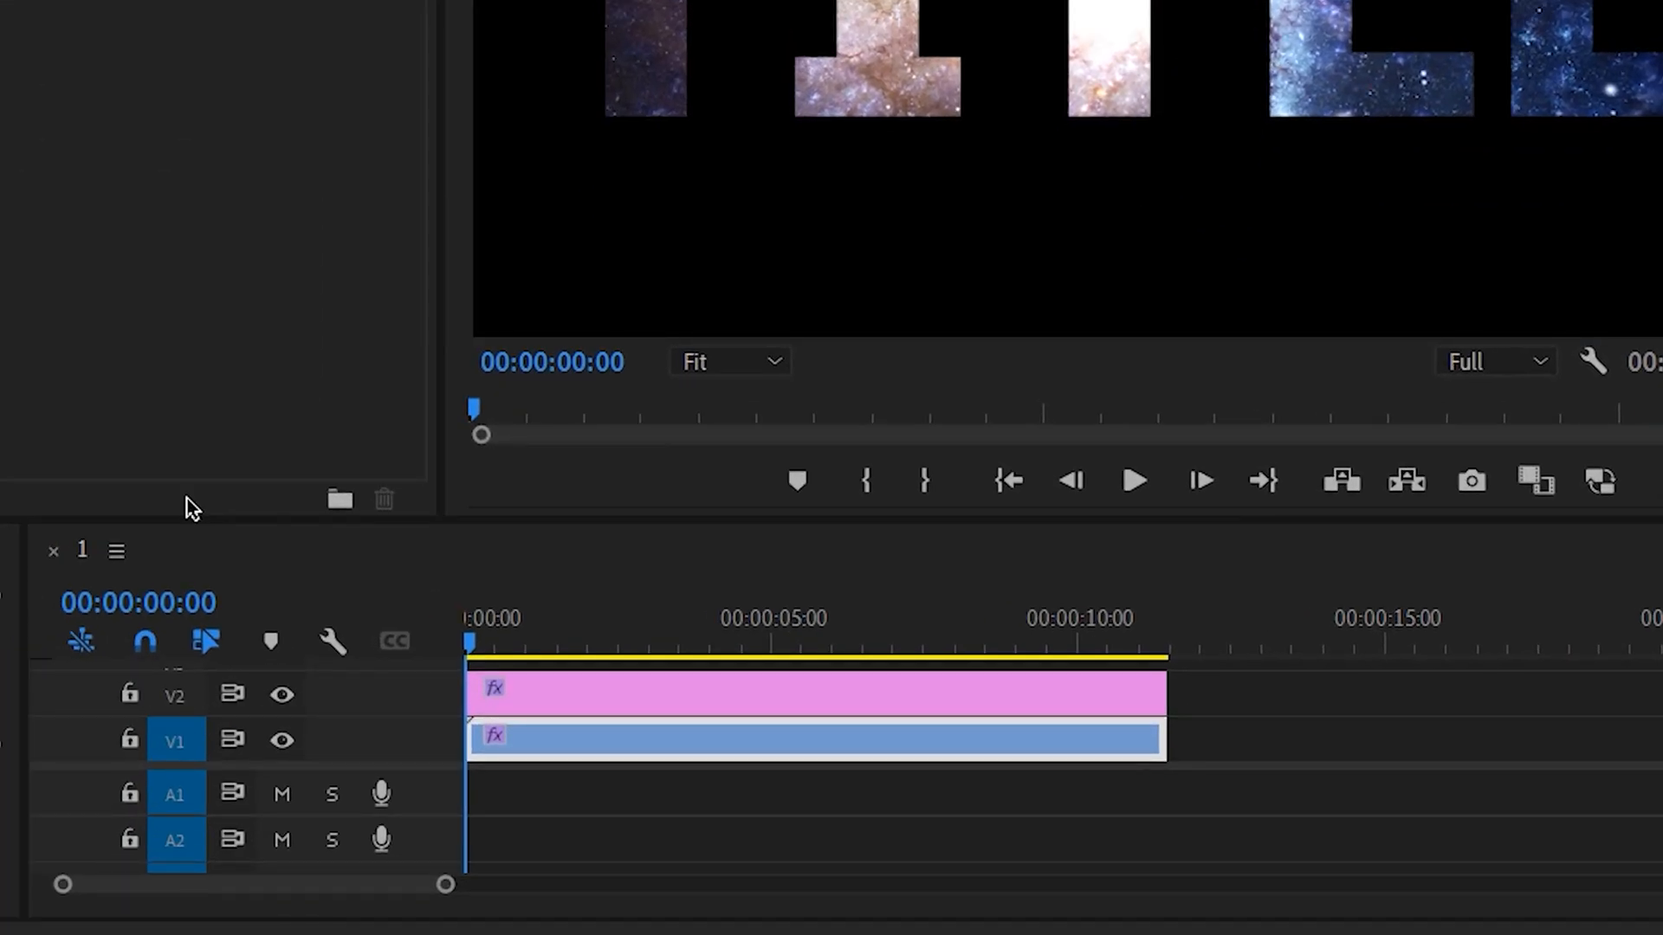
left_click(174, 702)
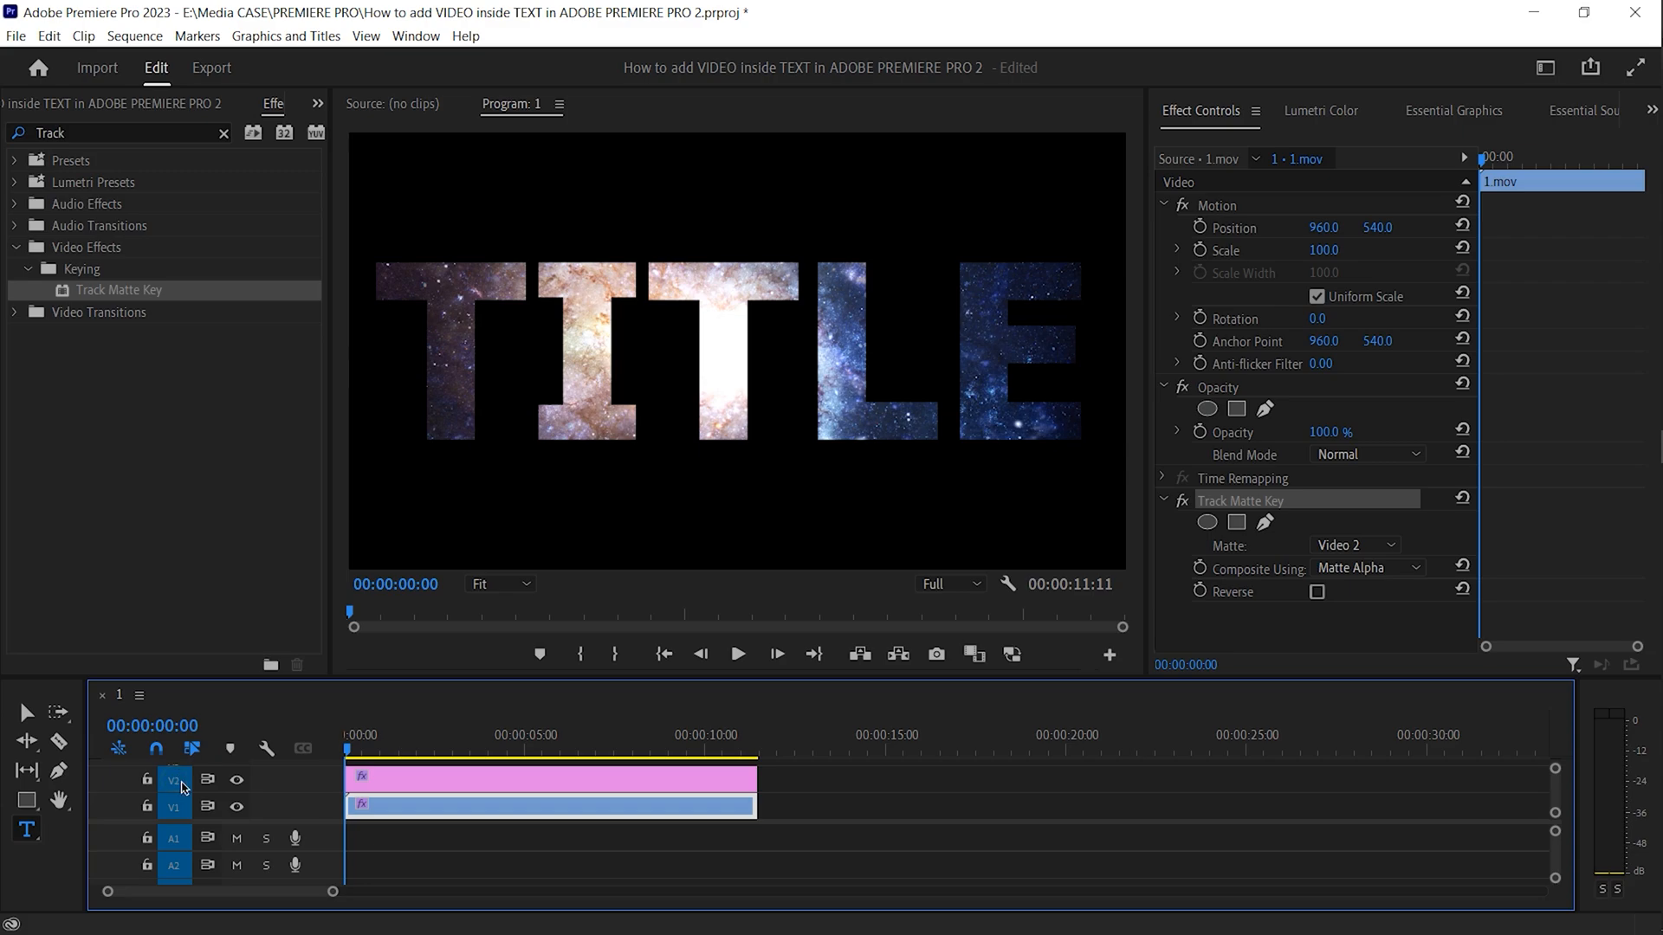
Play back the video-filled title and return the playhead to the start of the sequence.
left_click(738, 655)
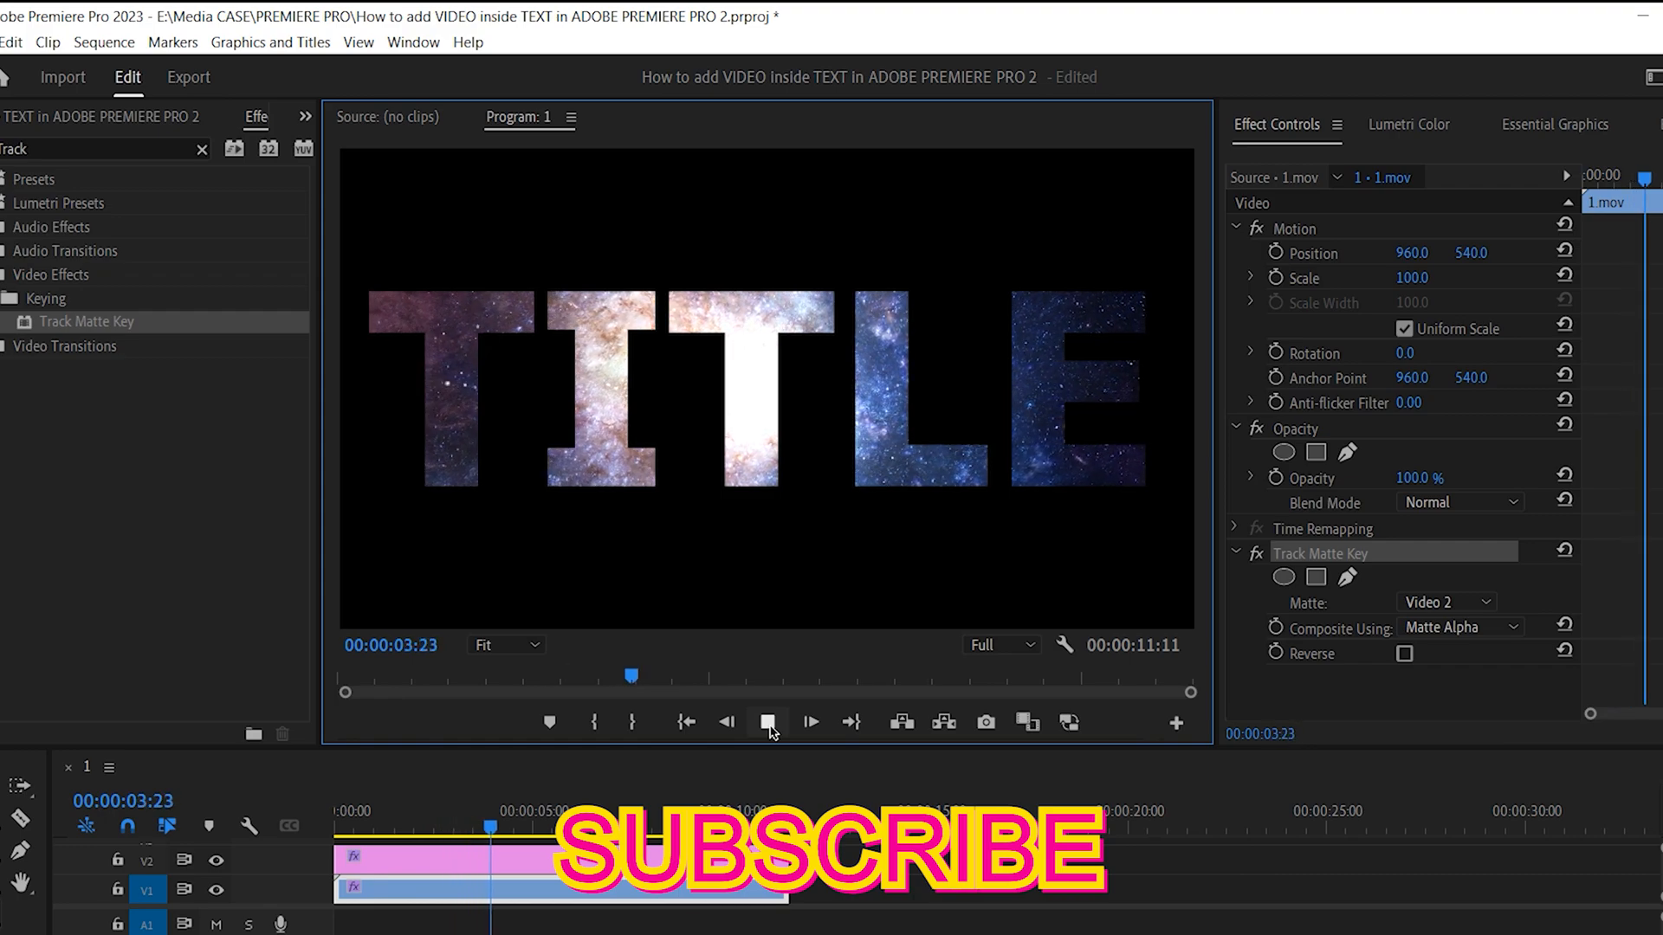
left_click(767, 722)
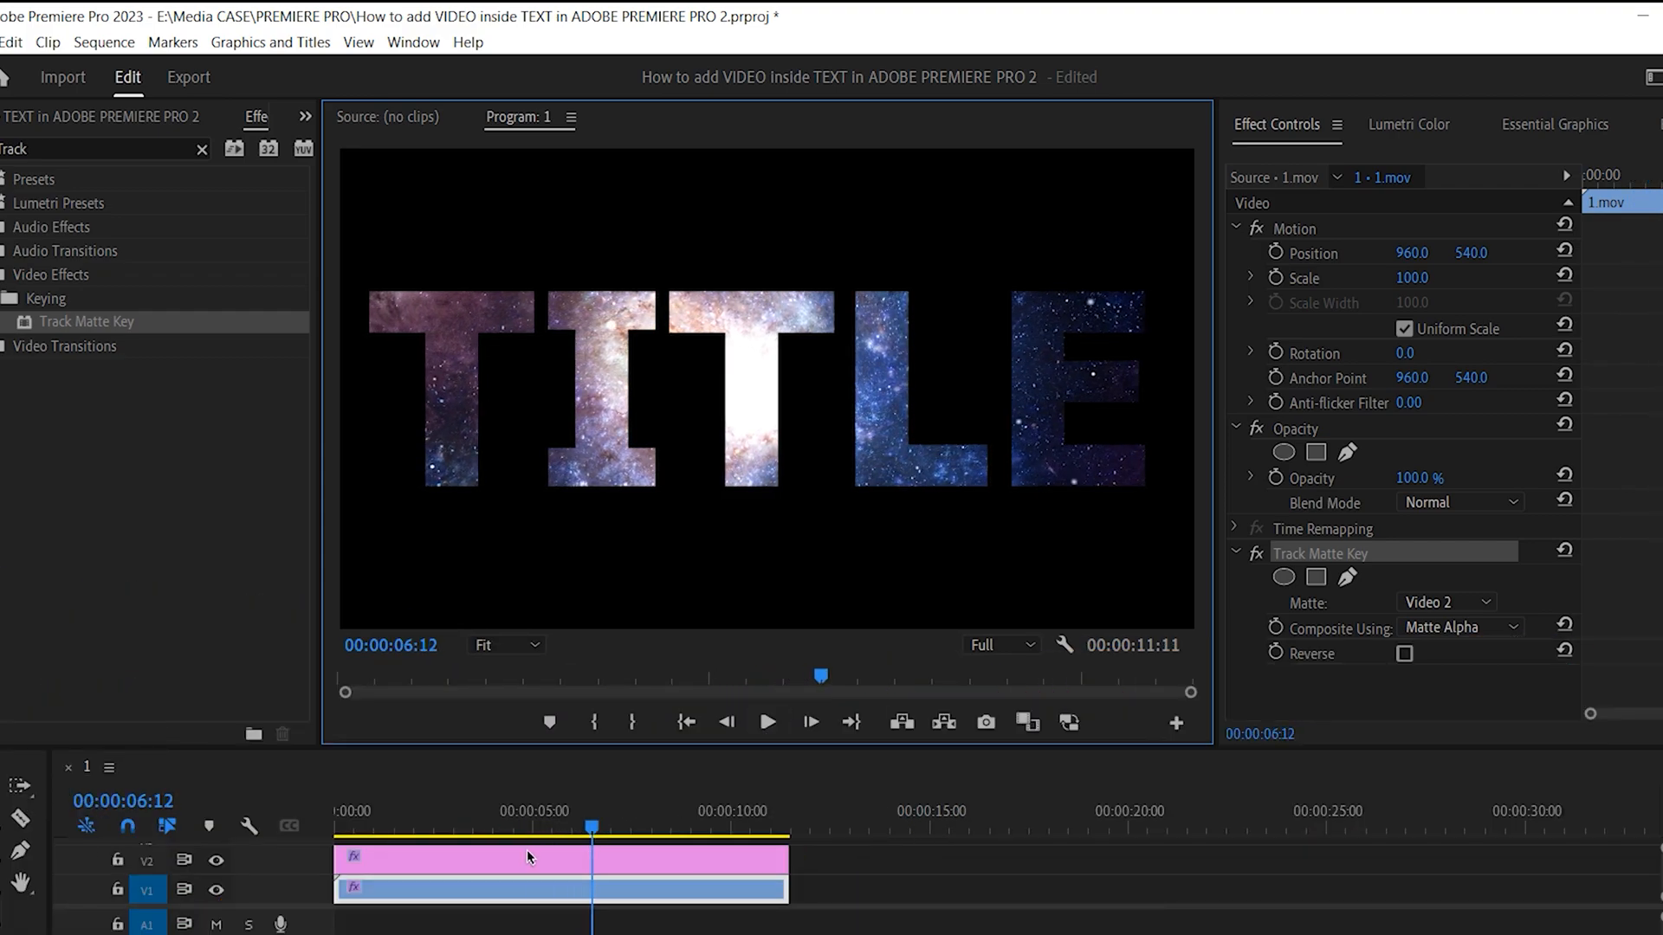
key("Home")
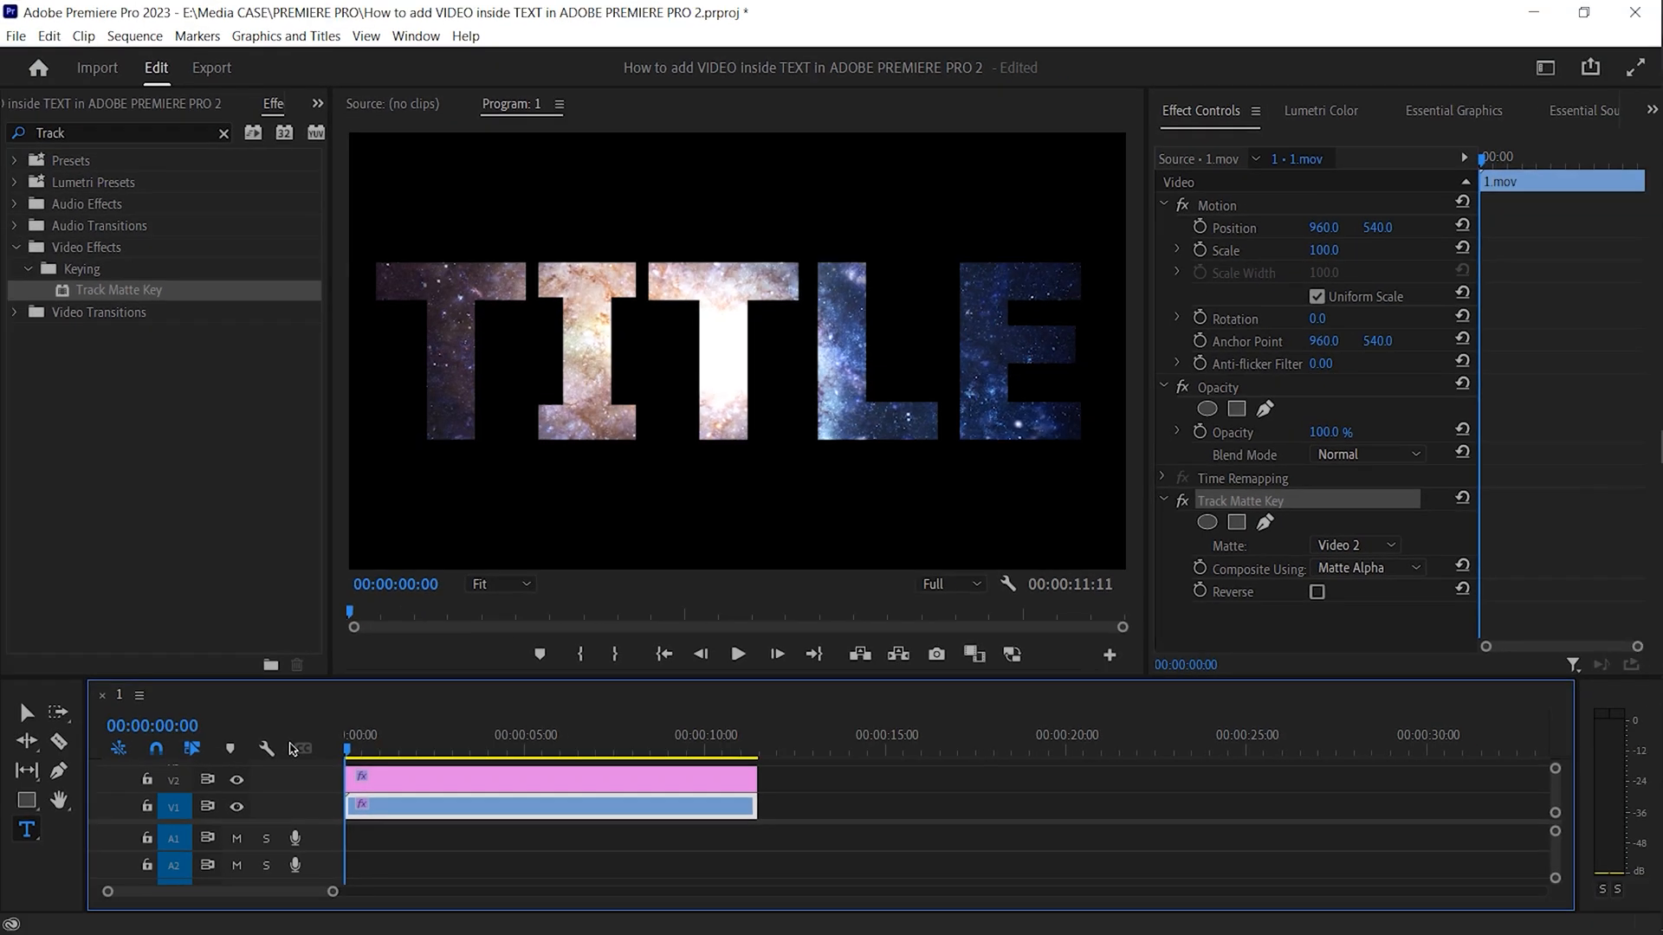
Start Scale and Position keyframes on the title clip at 00:00:00:00, with Scale 1686 and horizontal Position 1574, so the galaxy fills the frame.
left_click(440, 786)
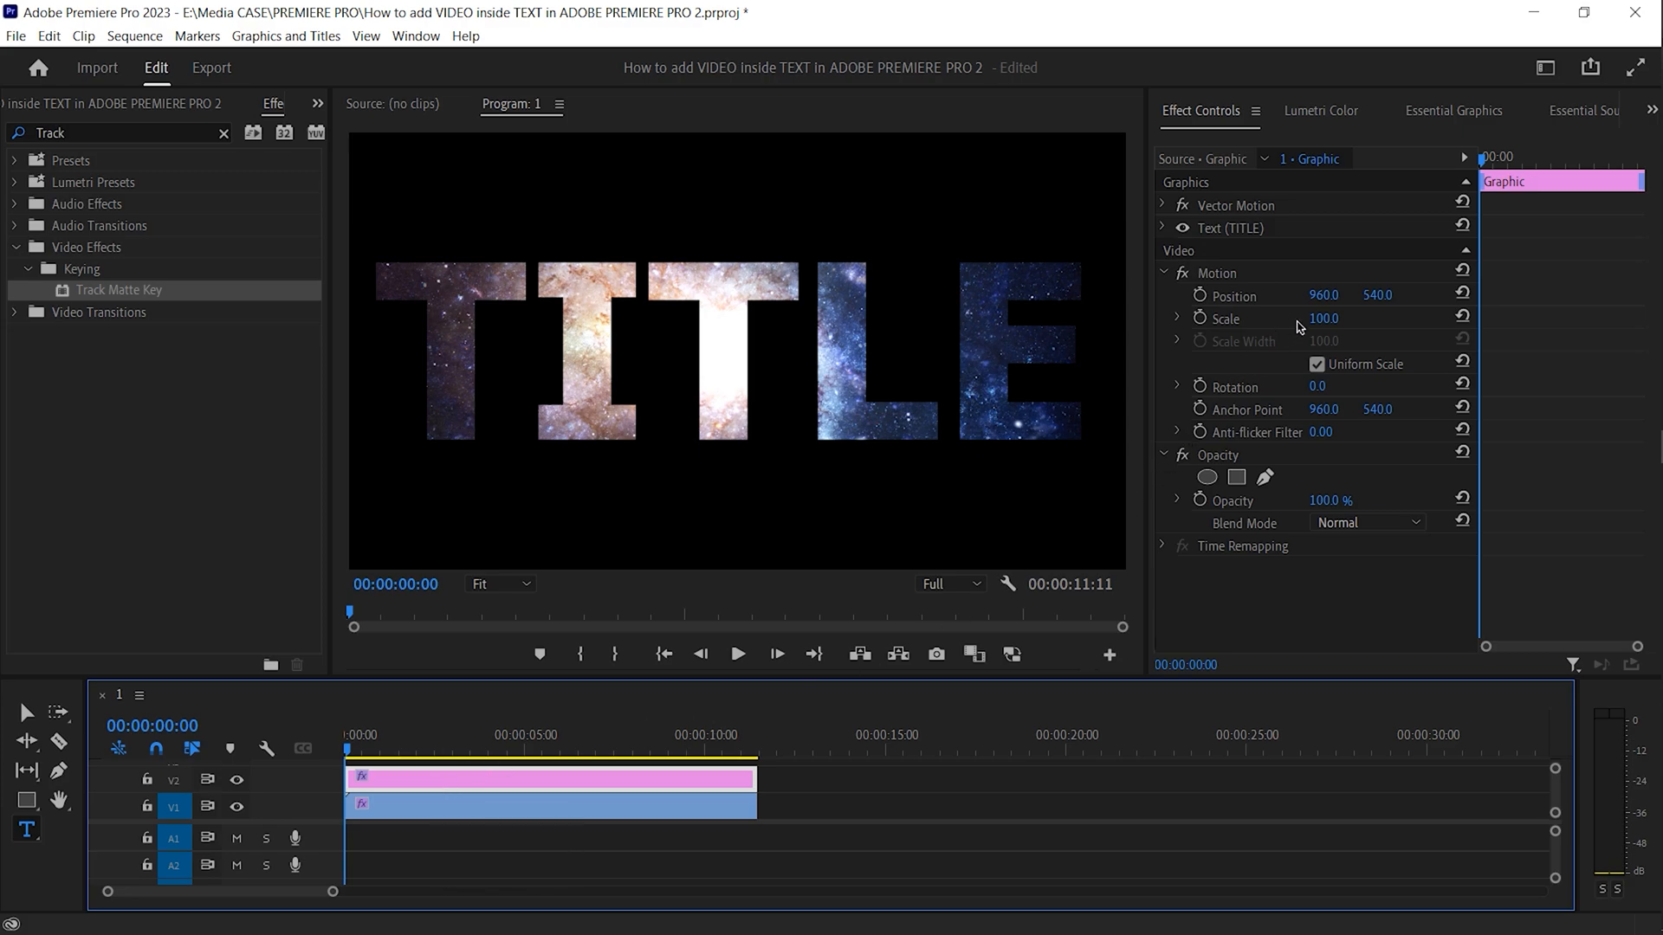
left_click(1200, 318)
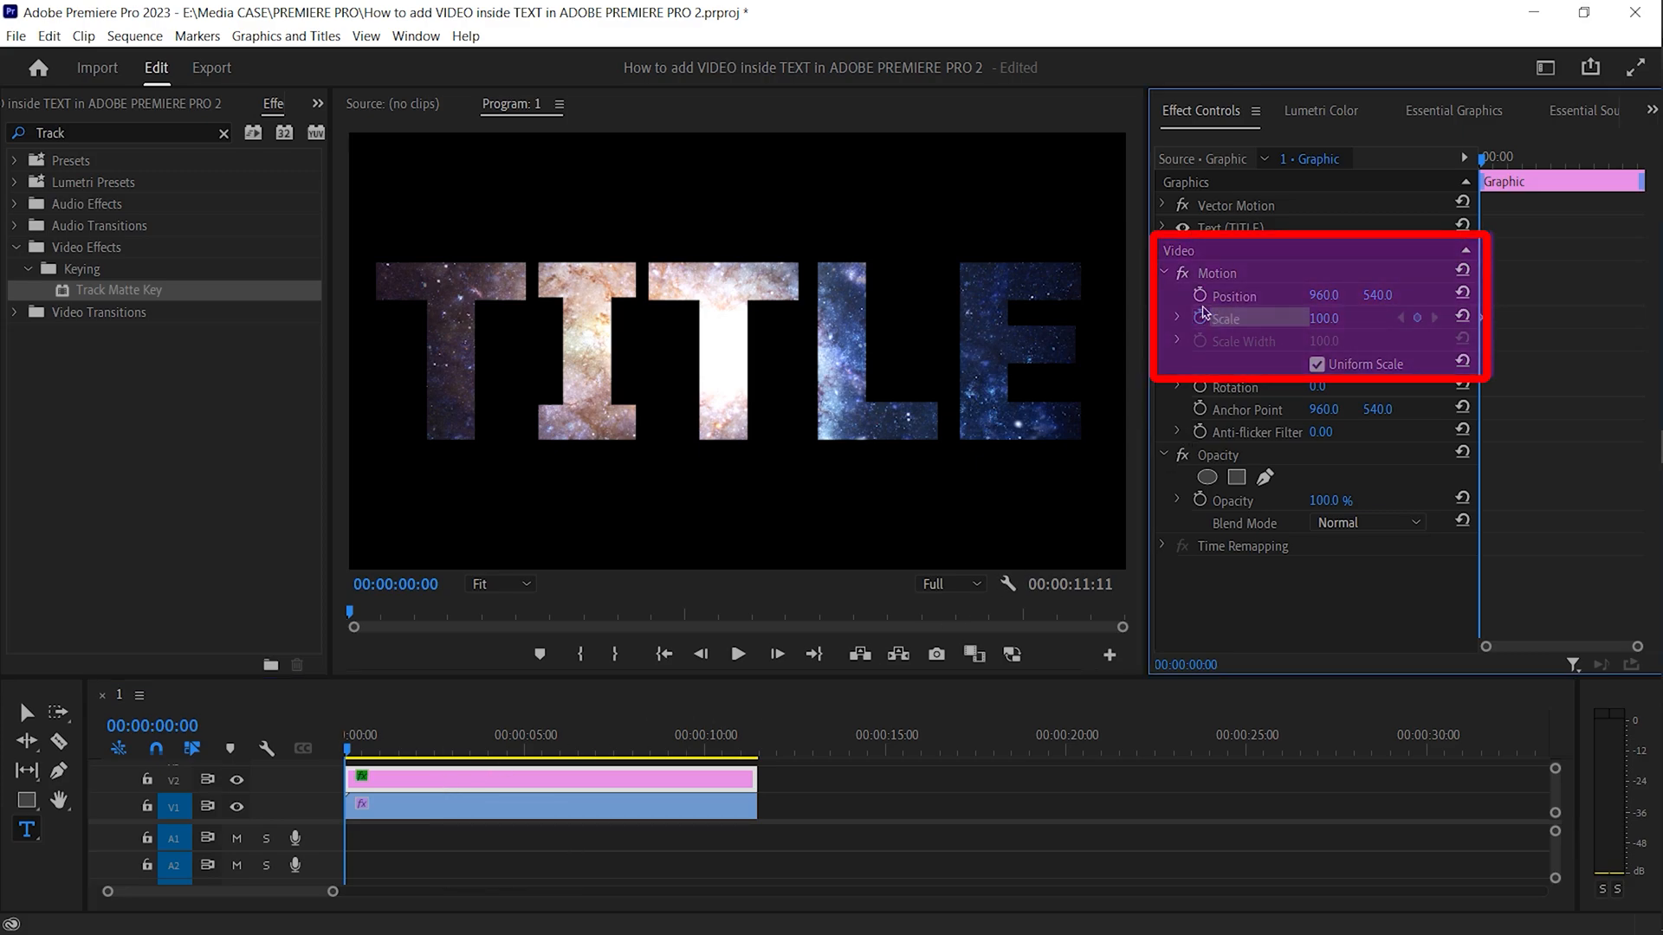
left_click(1200, 296)
left_click_drag(1323, 319, 1628, 318)
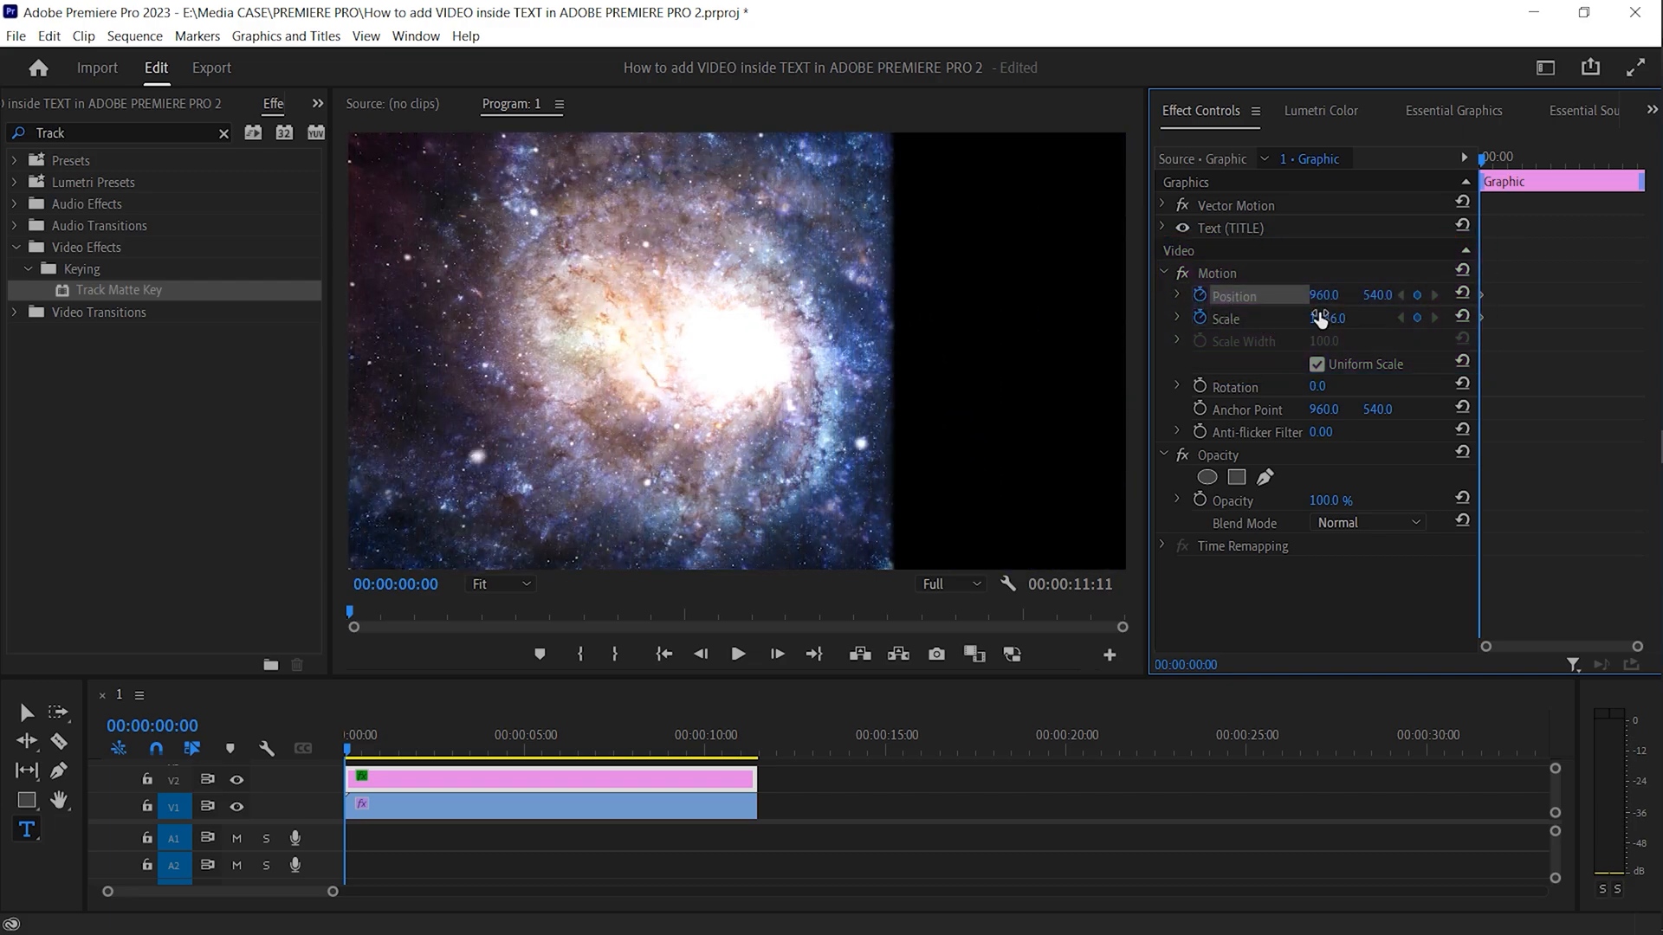
left_click_drag(1325, 295, 1211, 295)
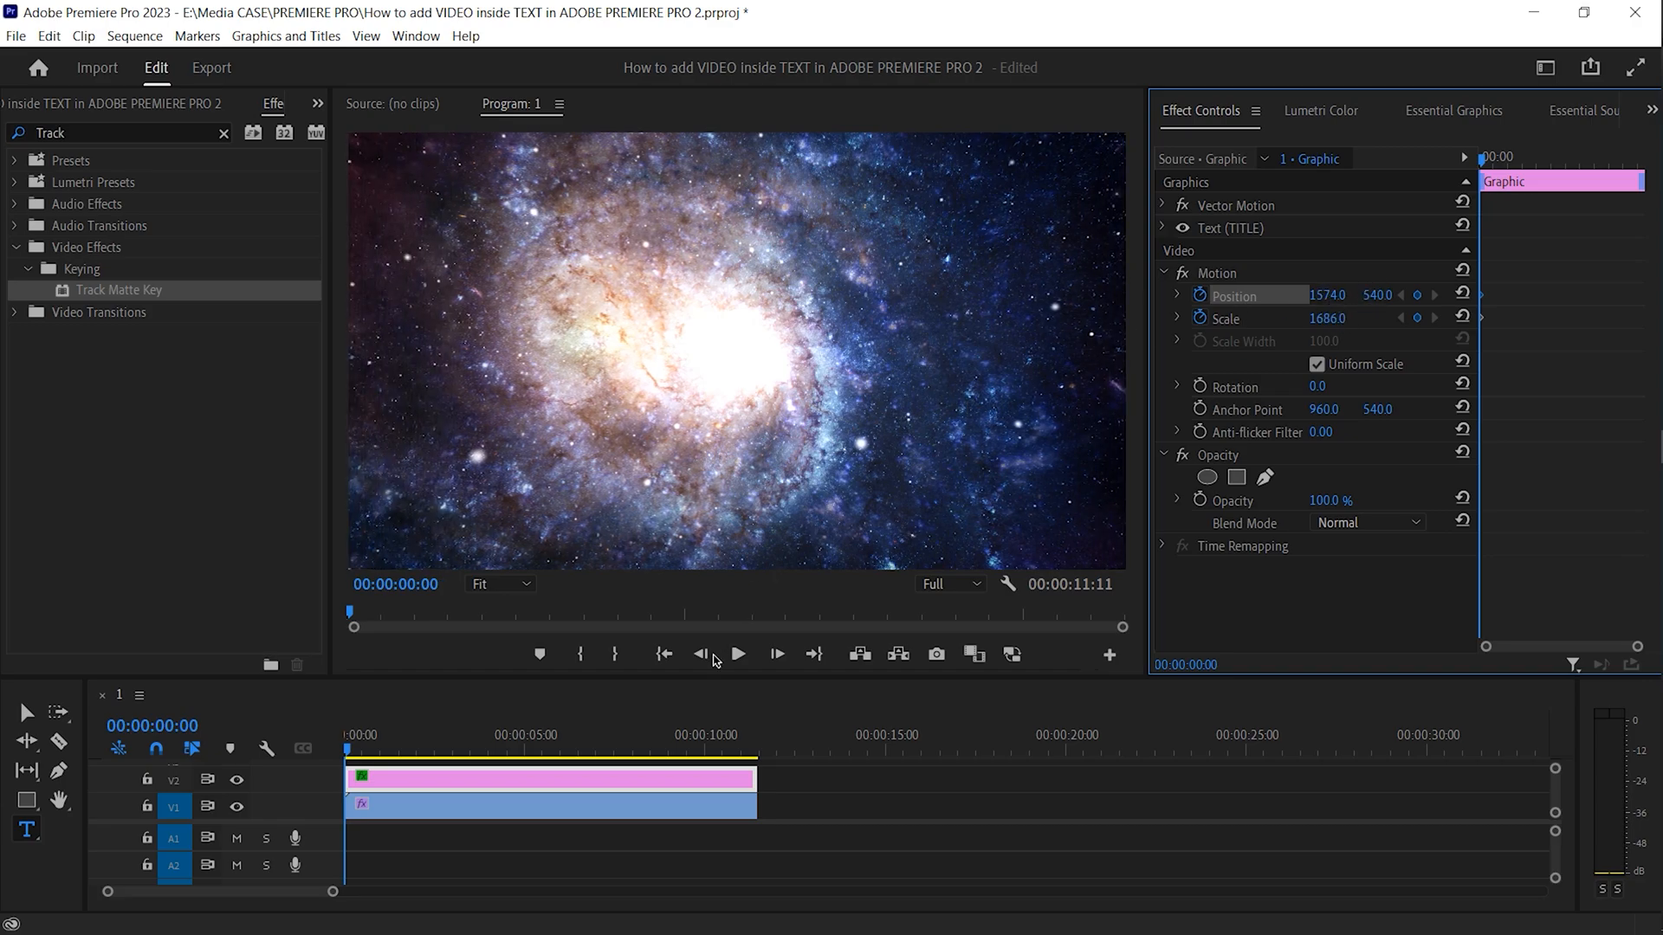
Advance to 00:00:02:06 and reset the title clip's Scale to 100 and Position to 960, 540 as second keyframes.
left_click(735, 663)
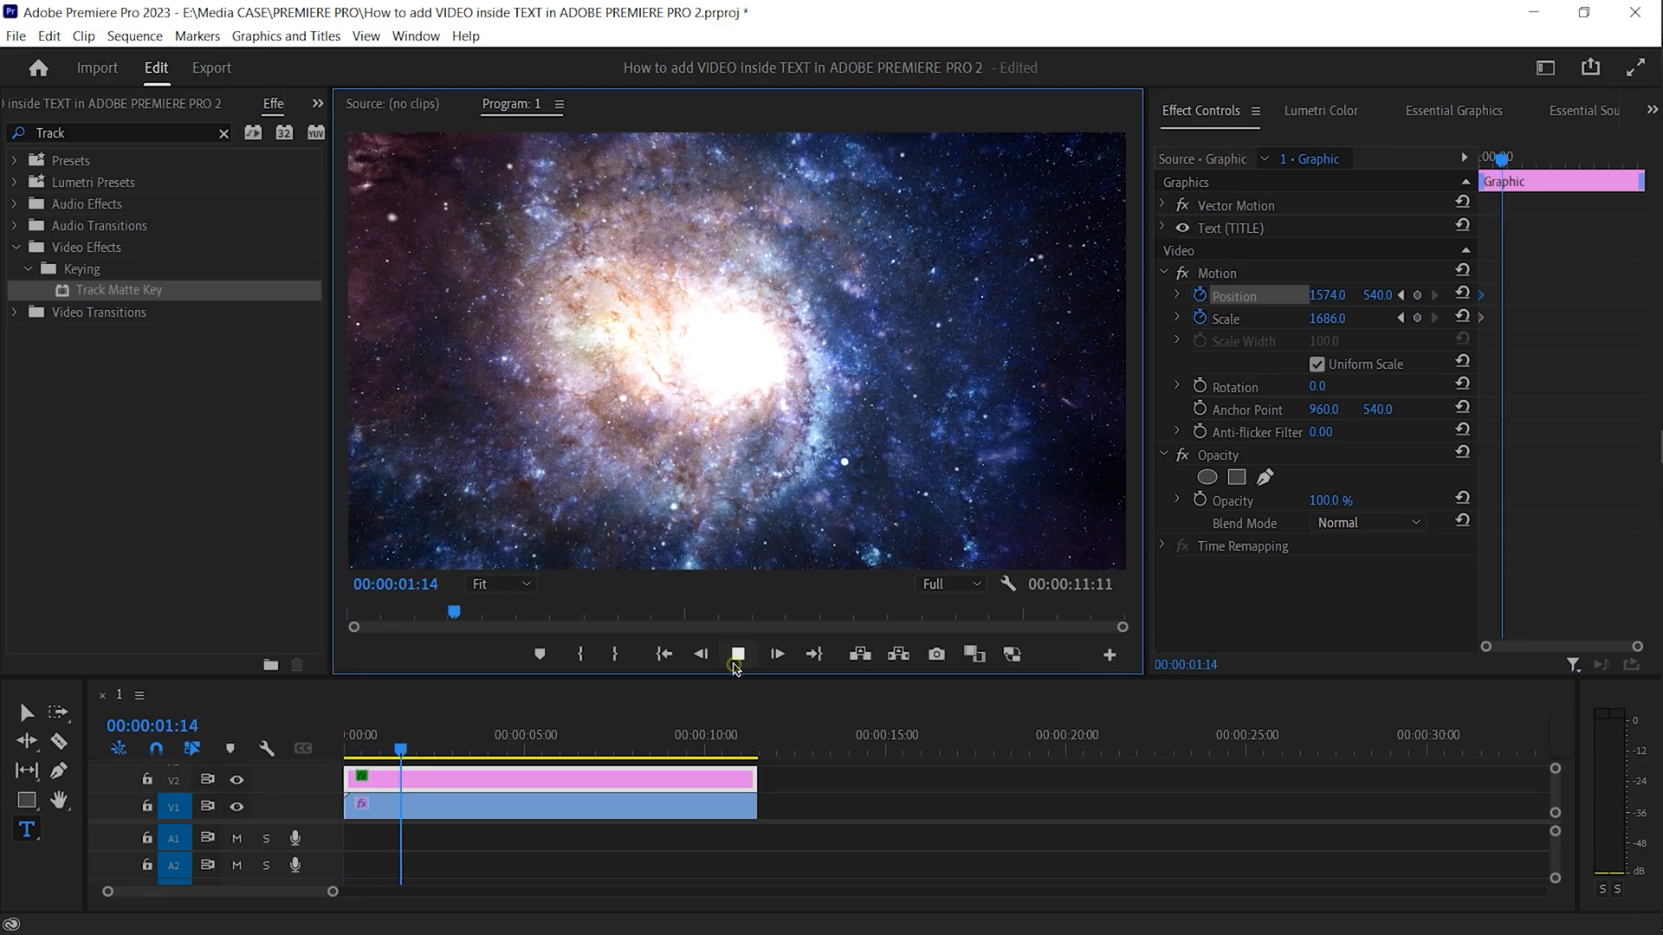
left_click(735, 665)
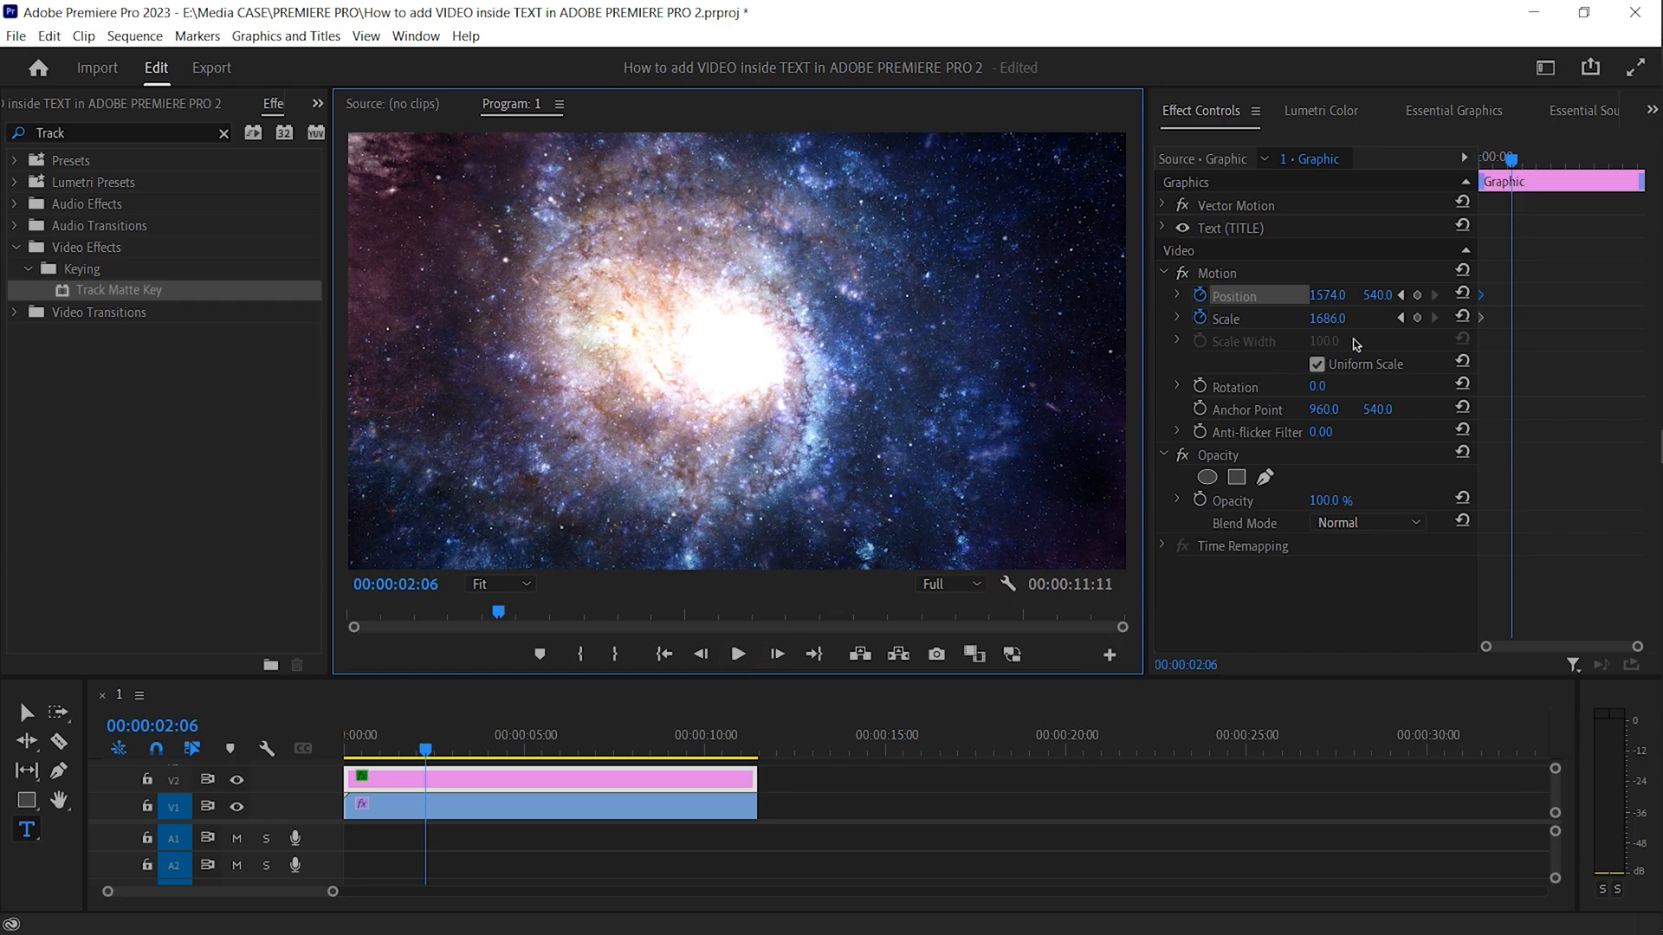
left_click(1463, 317)
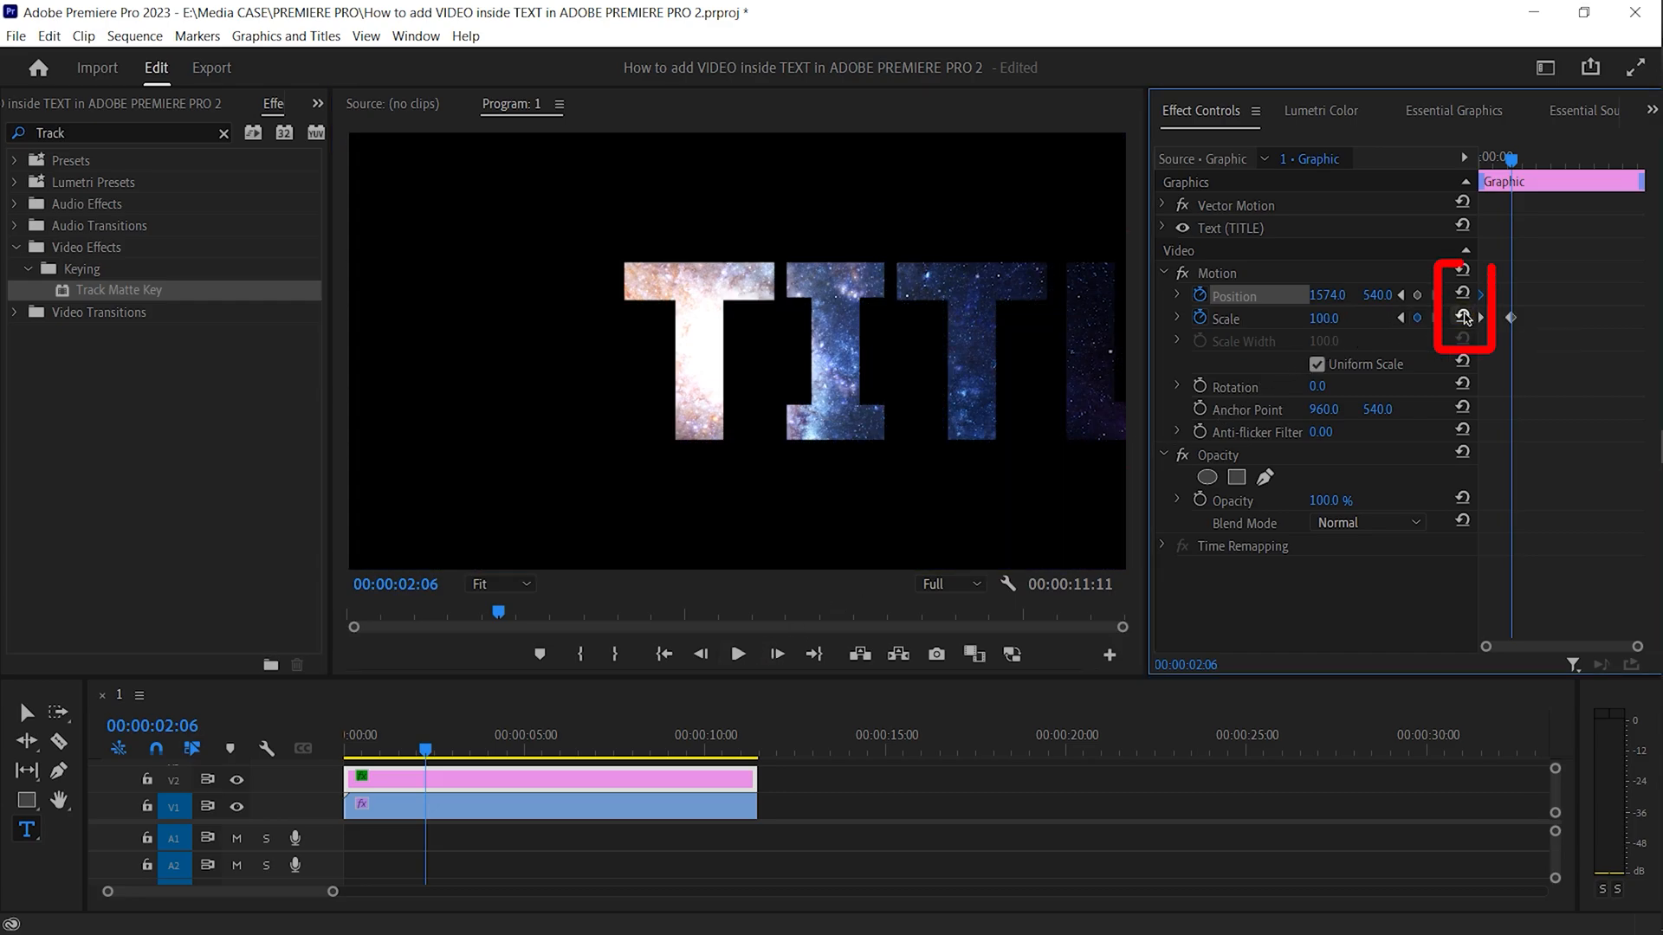
left_click(1464, 294)
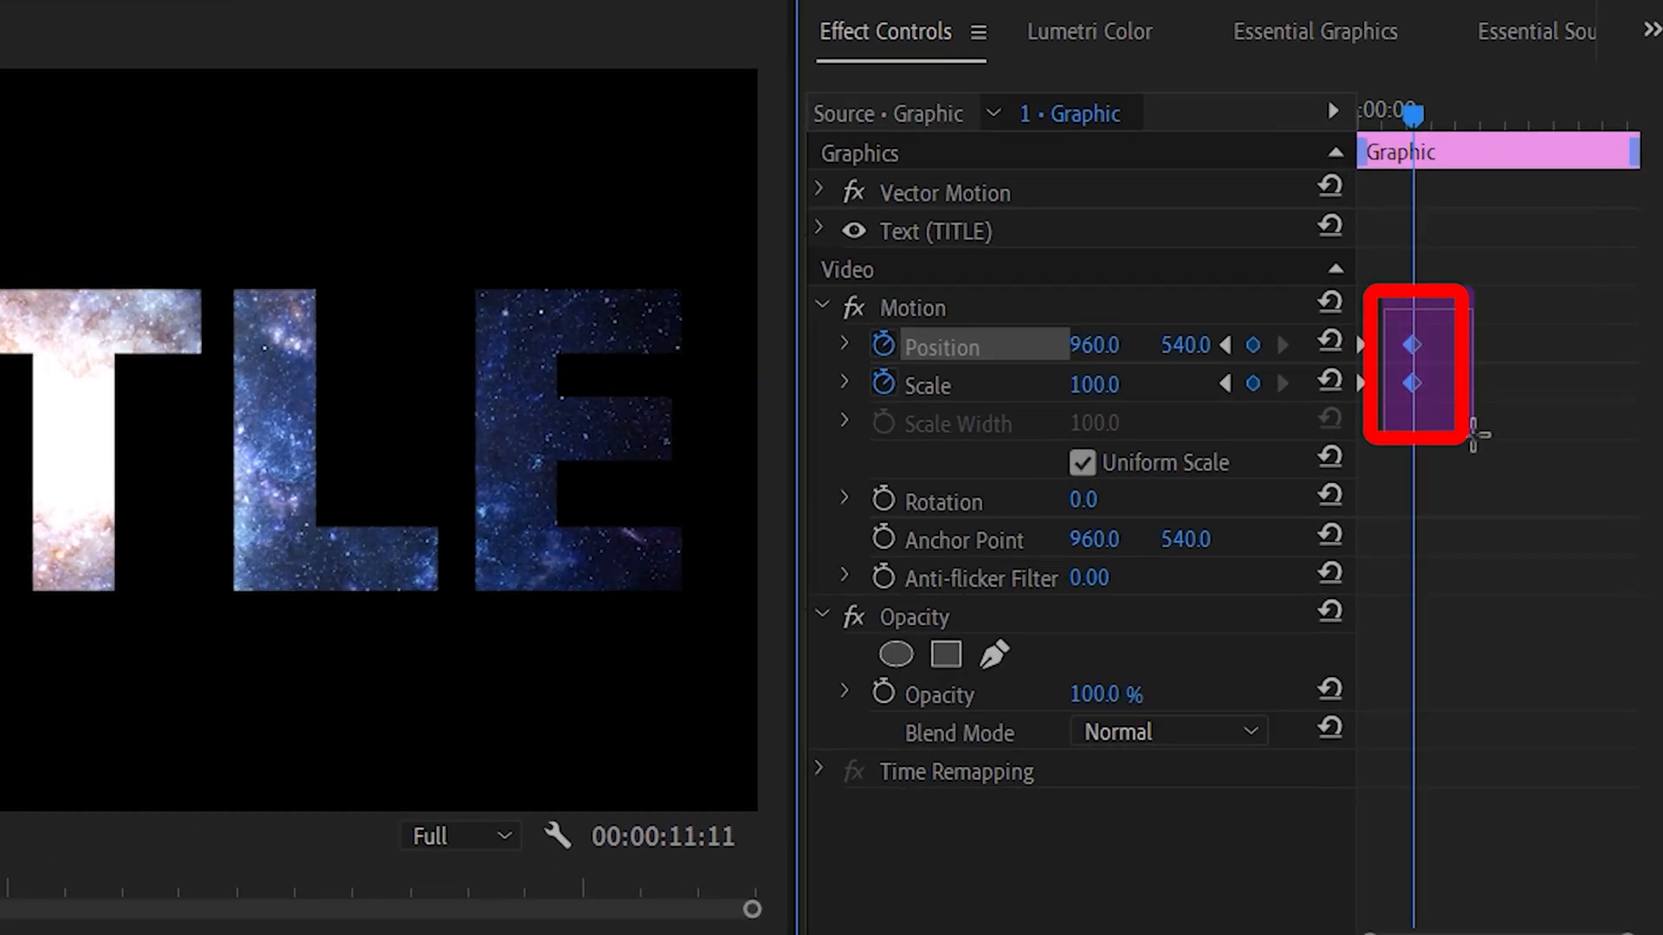
Apply Ease In temporal interpolation to the second Position and Scale keyframes, and play back the opening zoom from the start.
right_click(1417, 384)
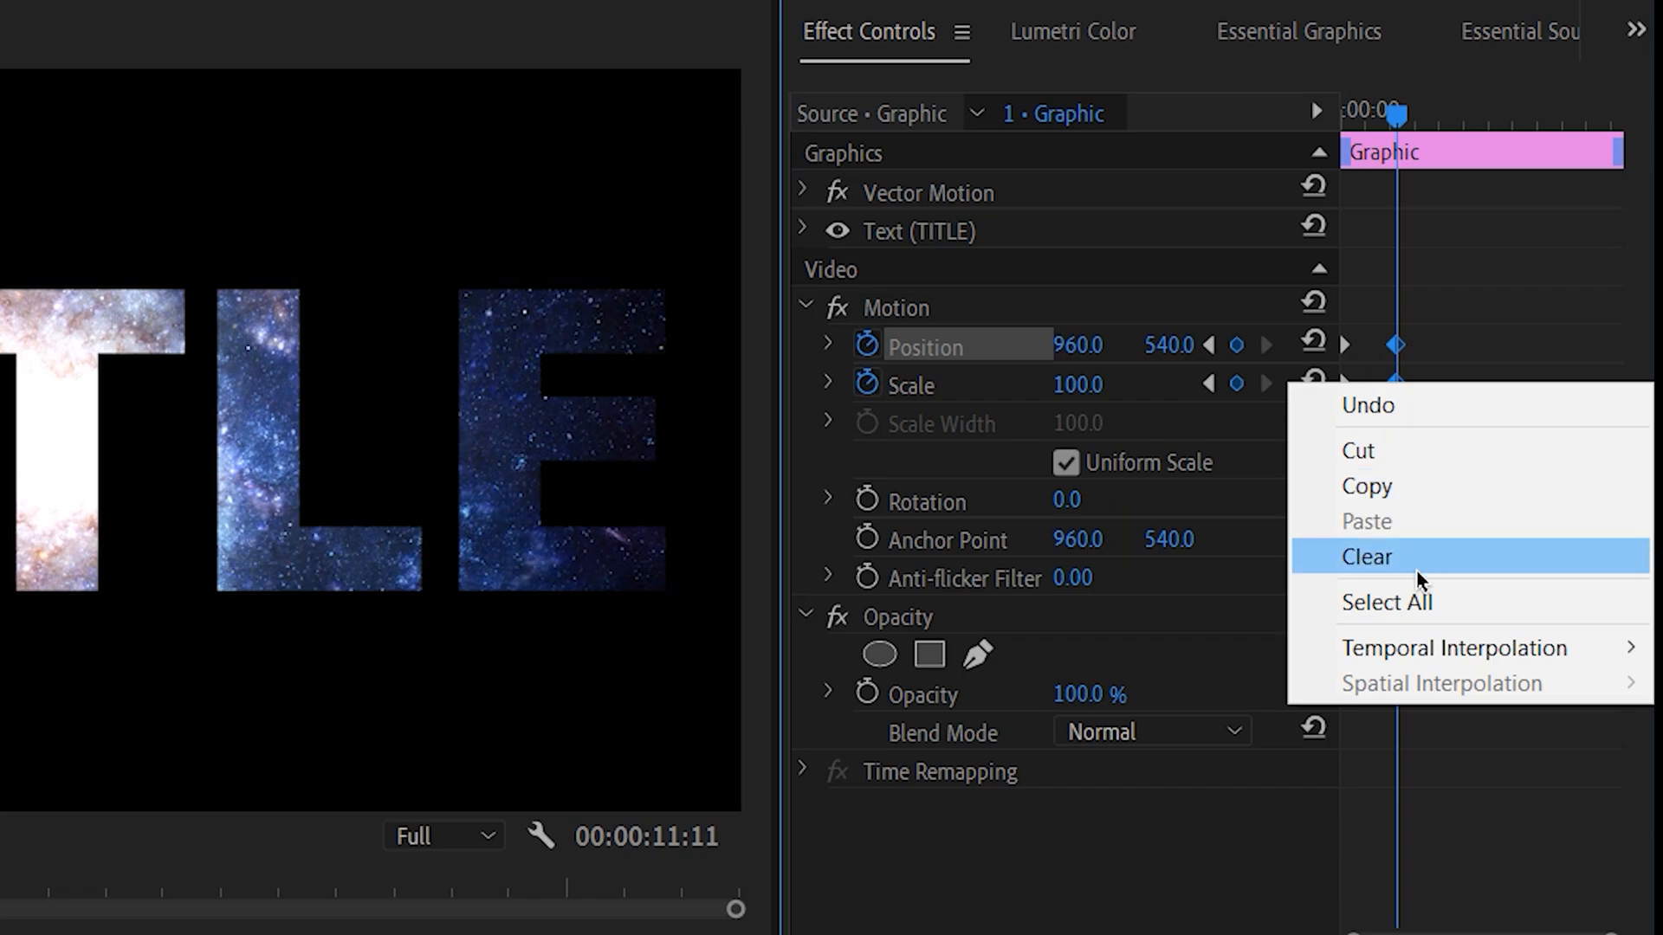
mouse_move(1435, 636)
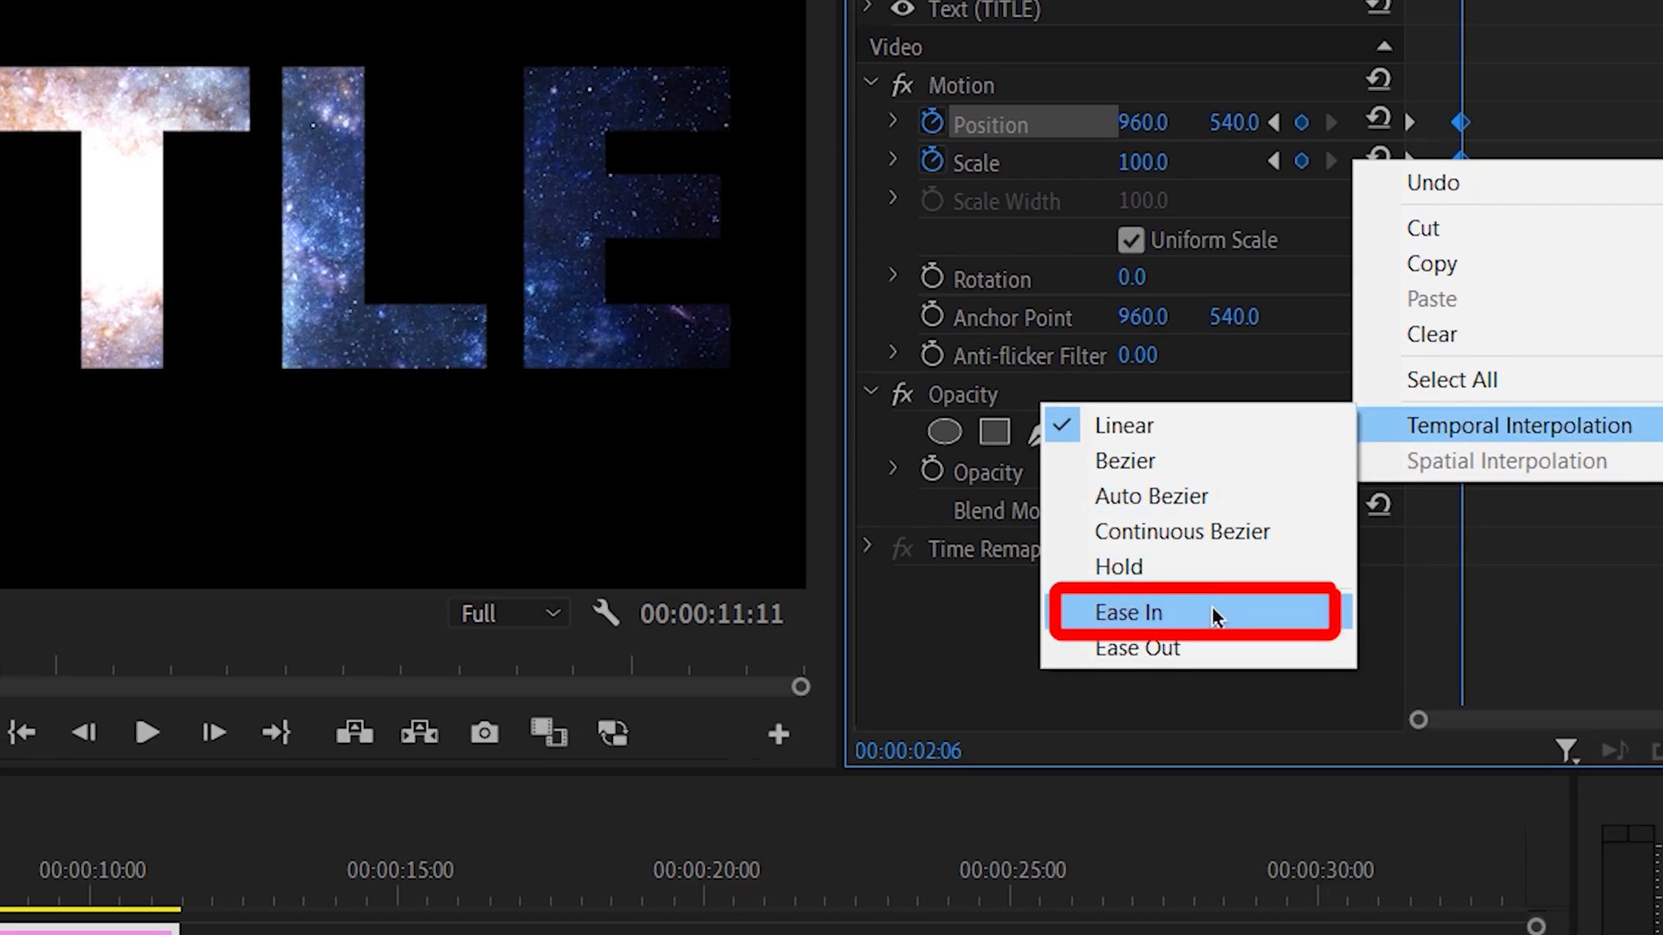
left_click(1212, 615)
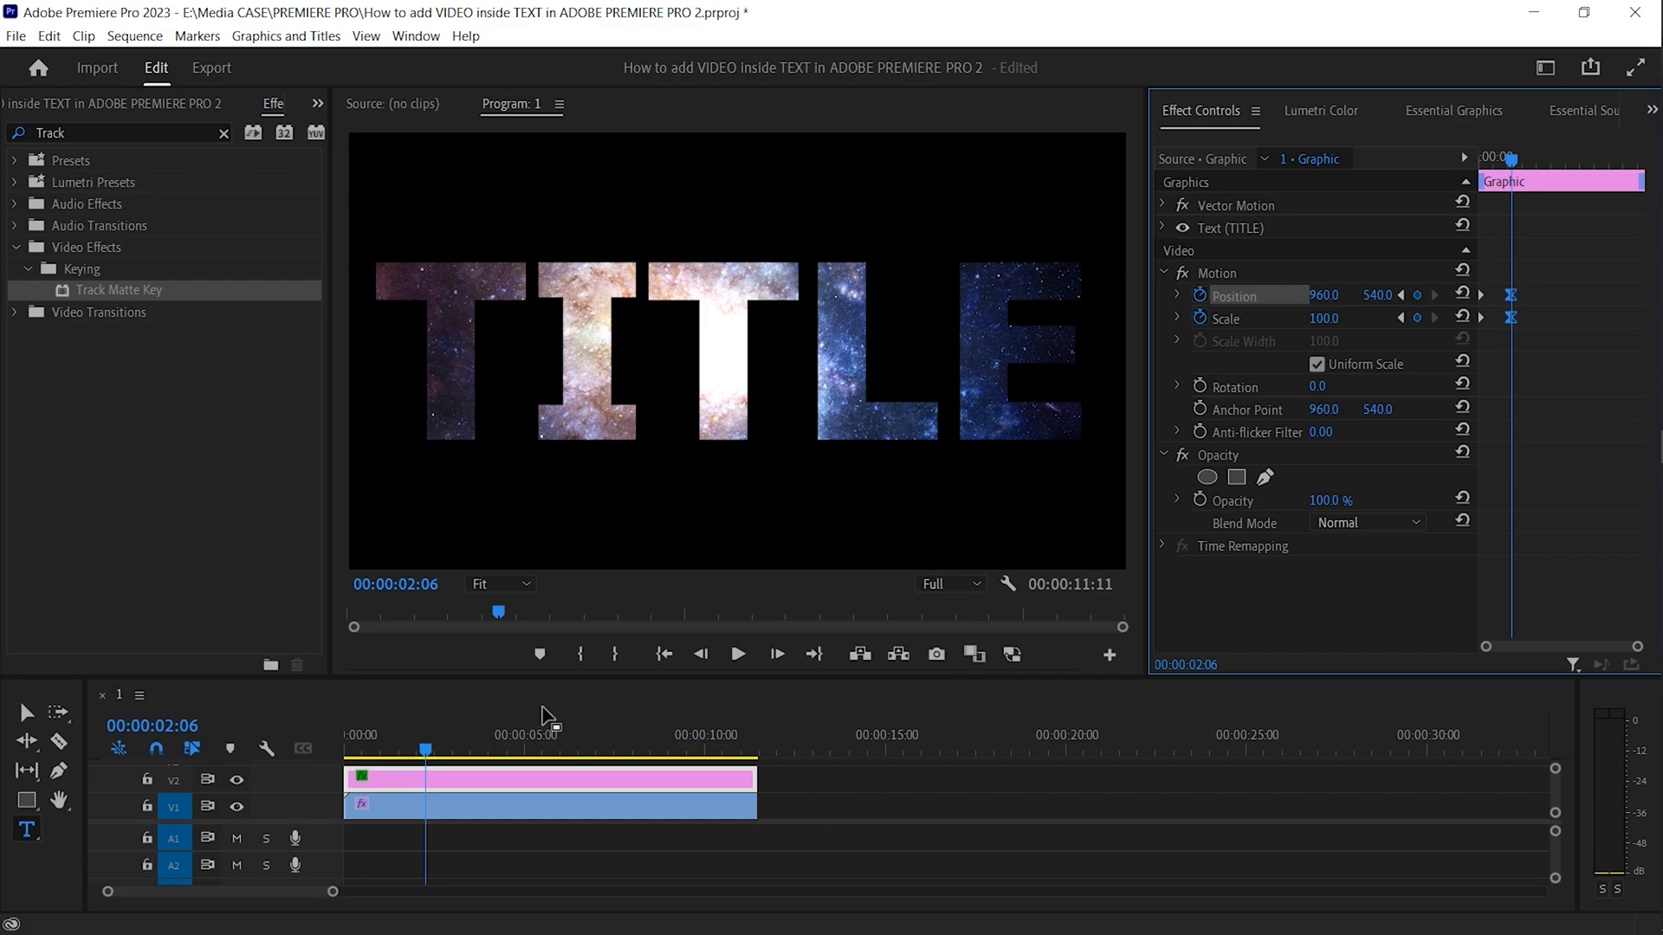
key("Home")
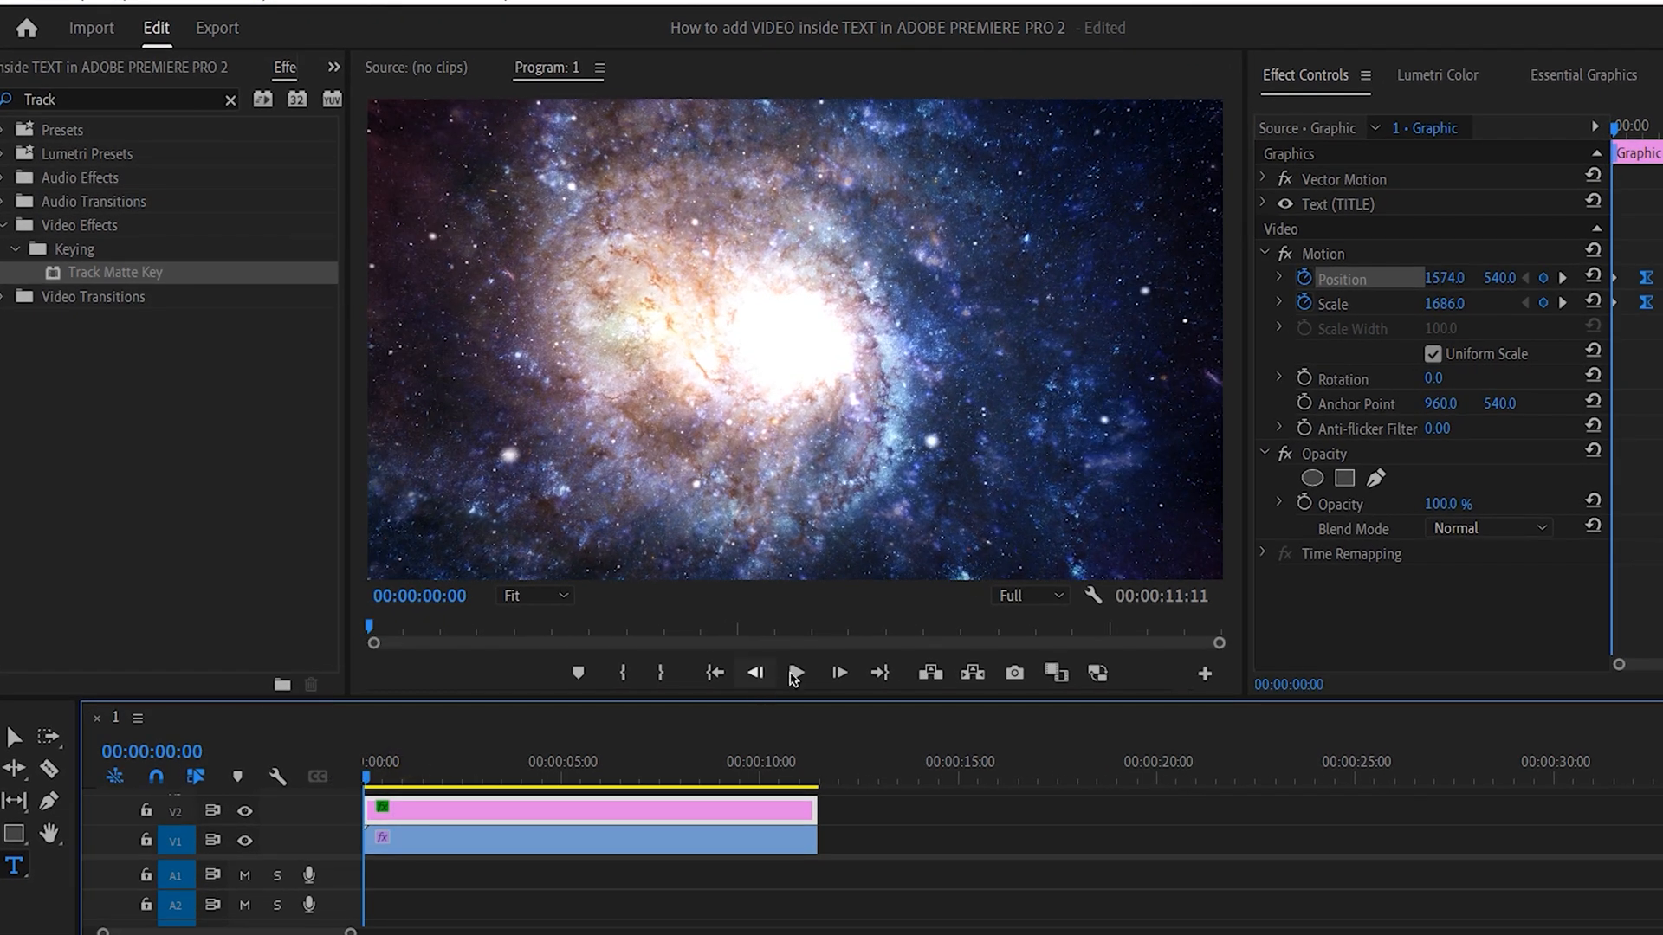
left_click(795, 675)
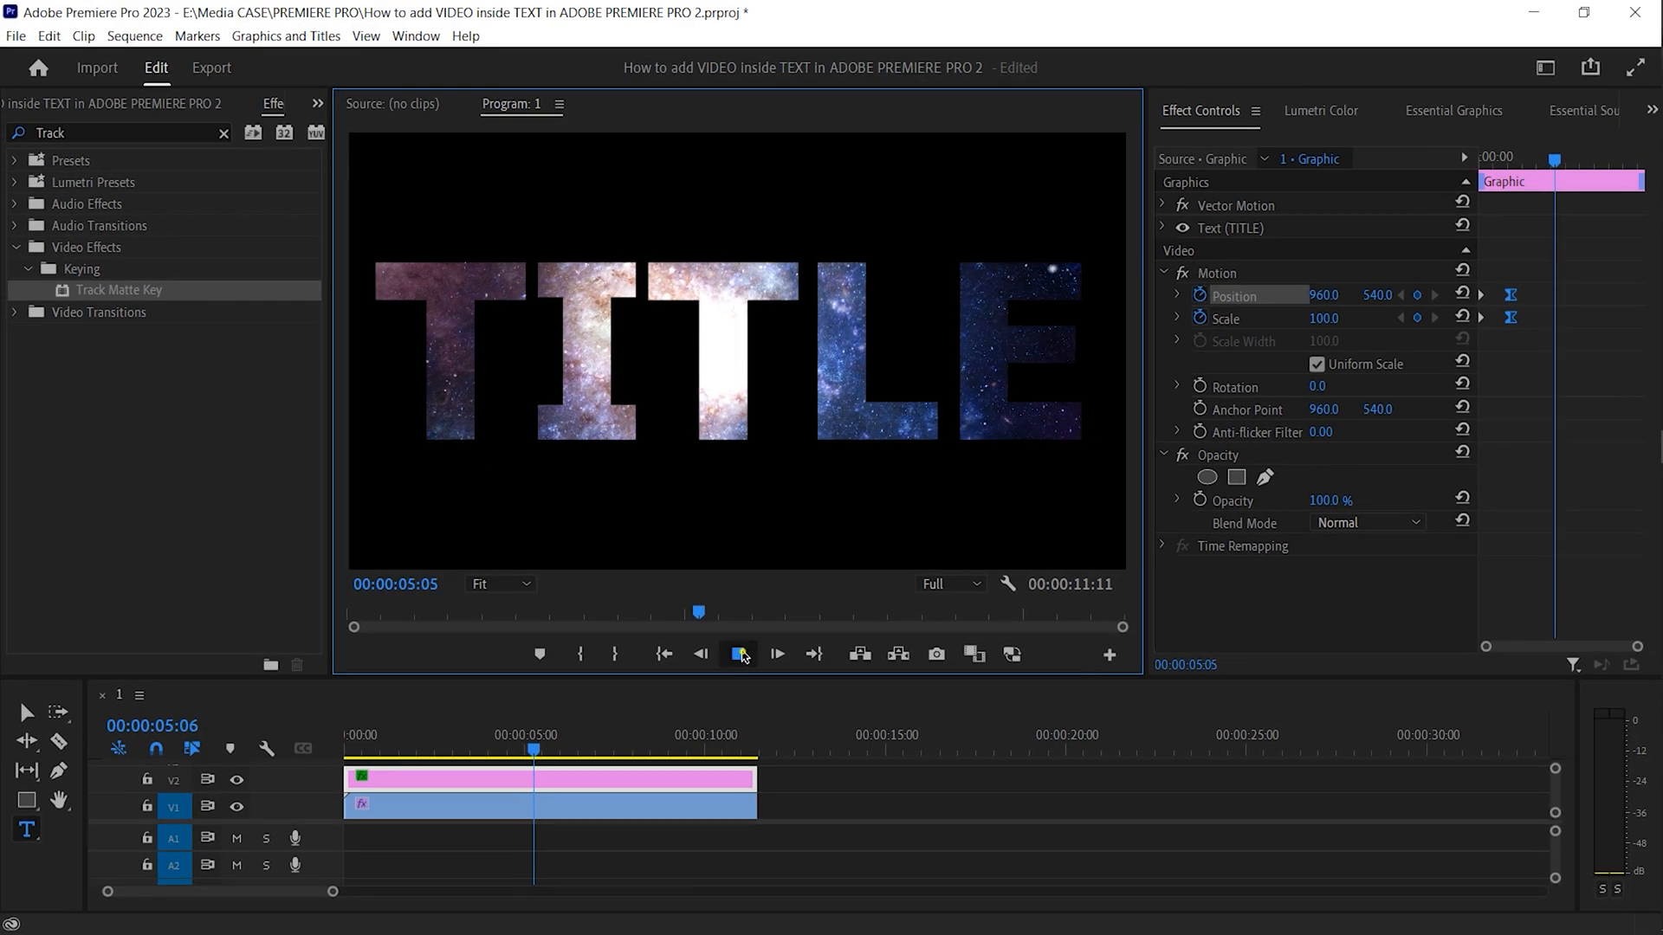
left_click(740, 655)
Move the eased Position and Scale keyframes to 00:00:03:20 and play back the slower opening zoom from the sequence start.
left_click_drag(1533, 159, 1528, 187)
left_click_drag(1500, 277, 1539, 369)
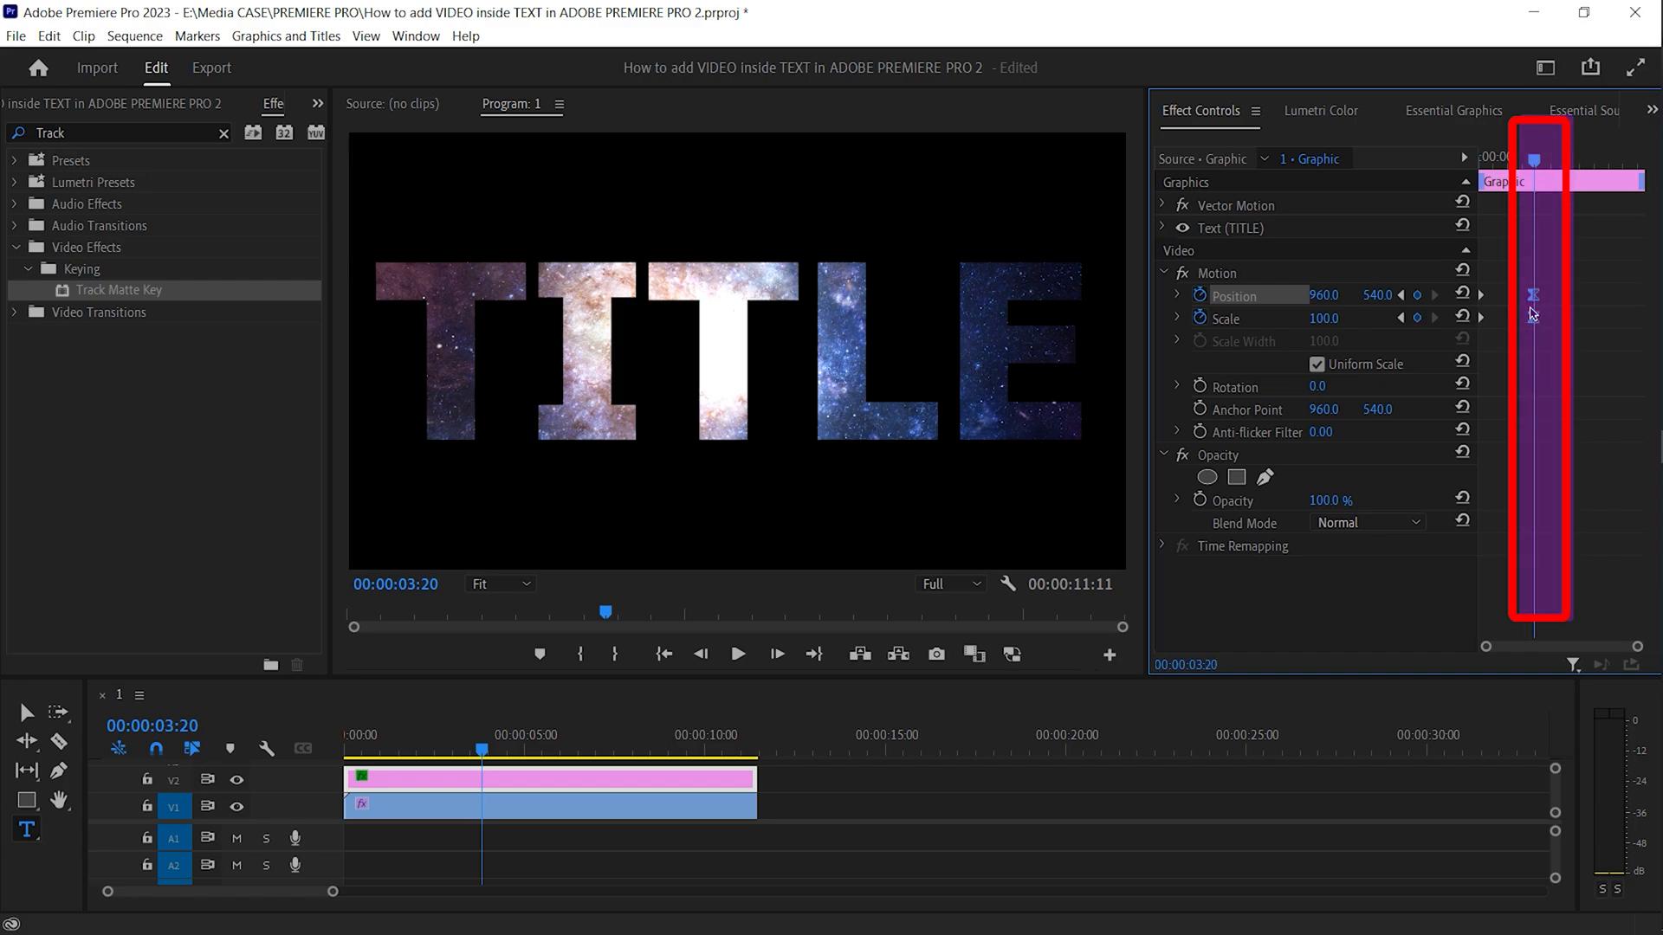
left_click_drag(1534, 159, 1469, 184)
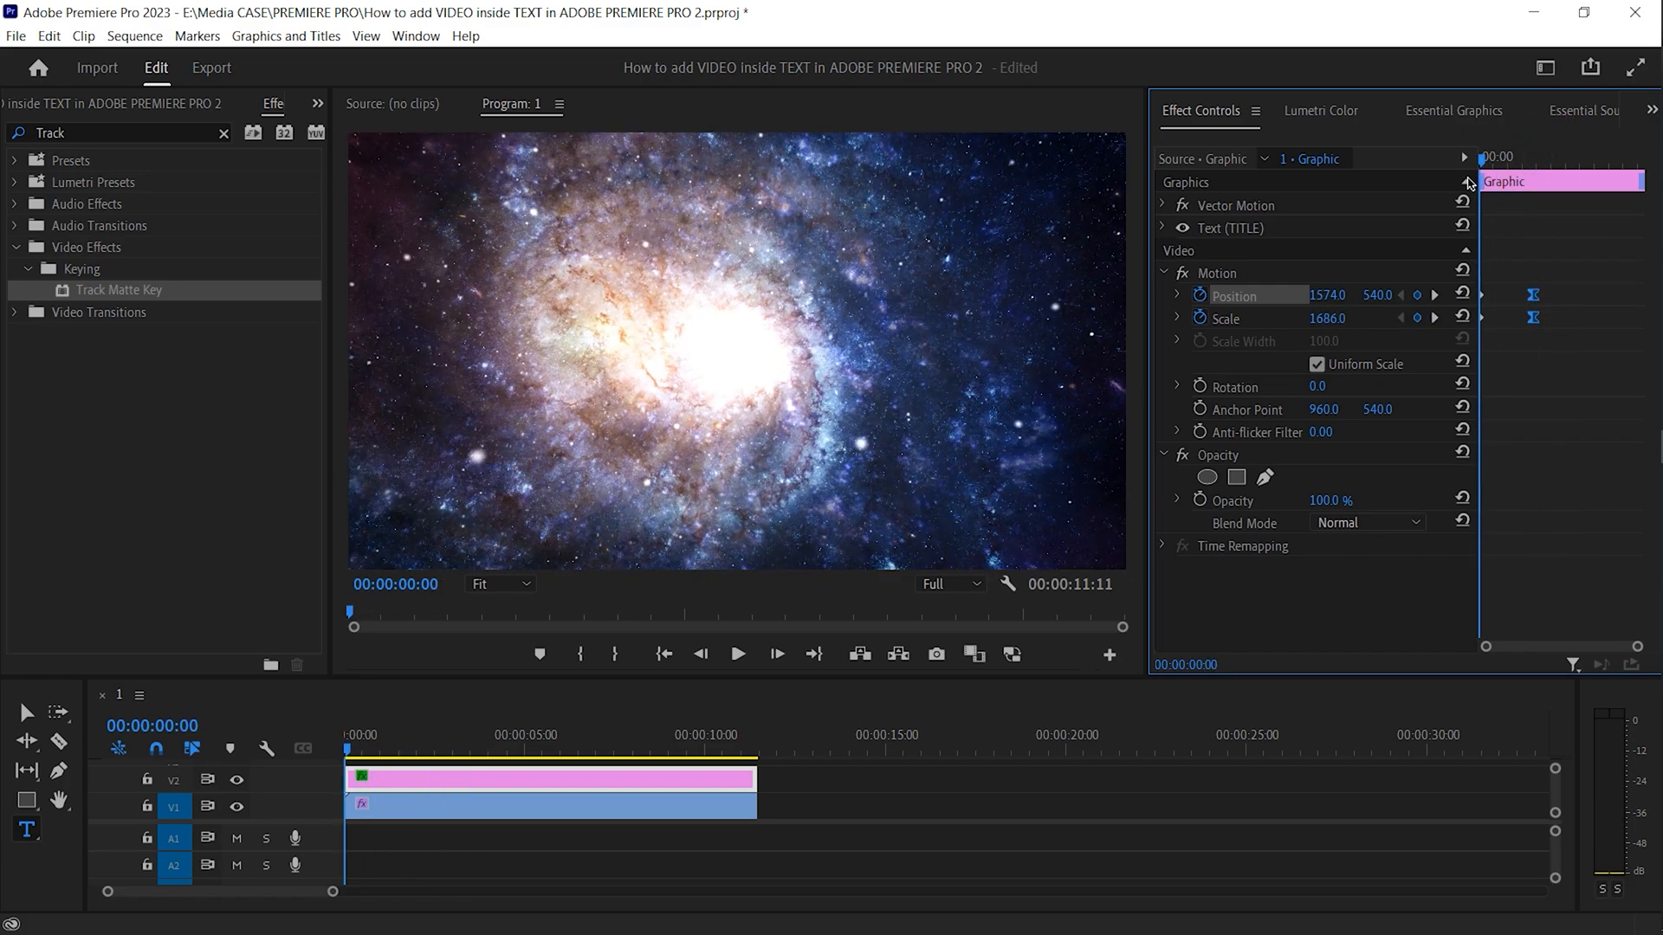
left_click(750, 659)
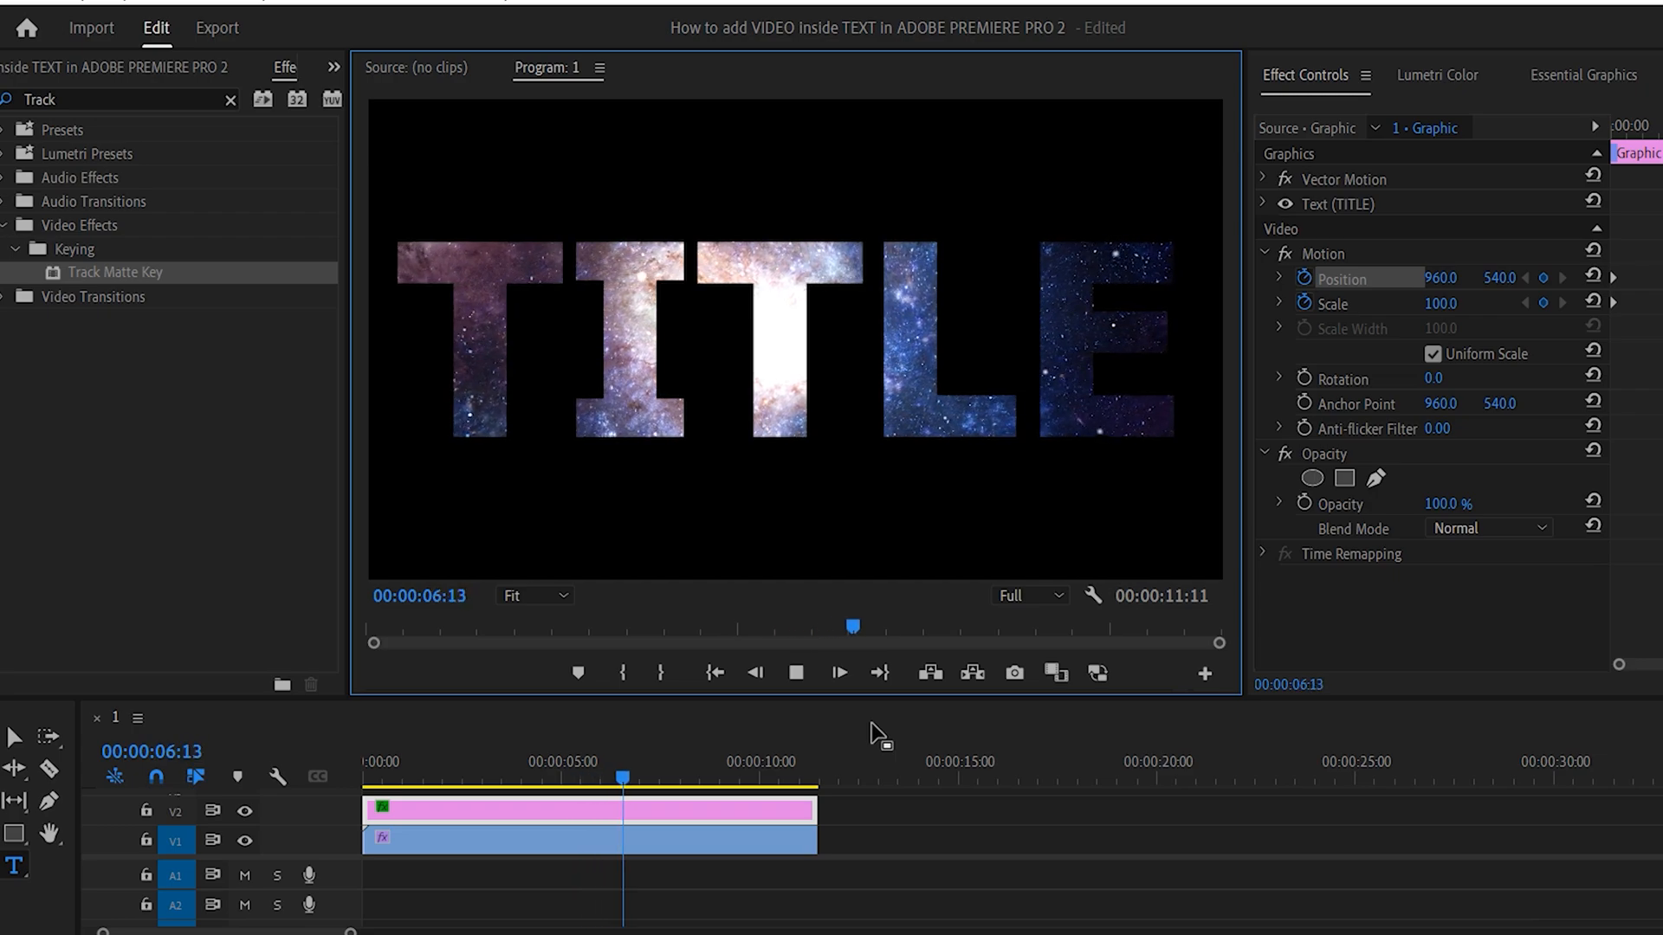
key("space")
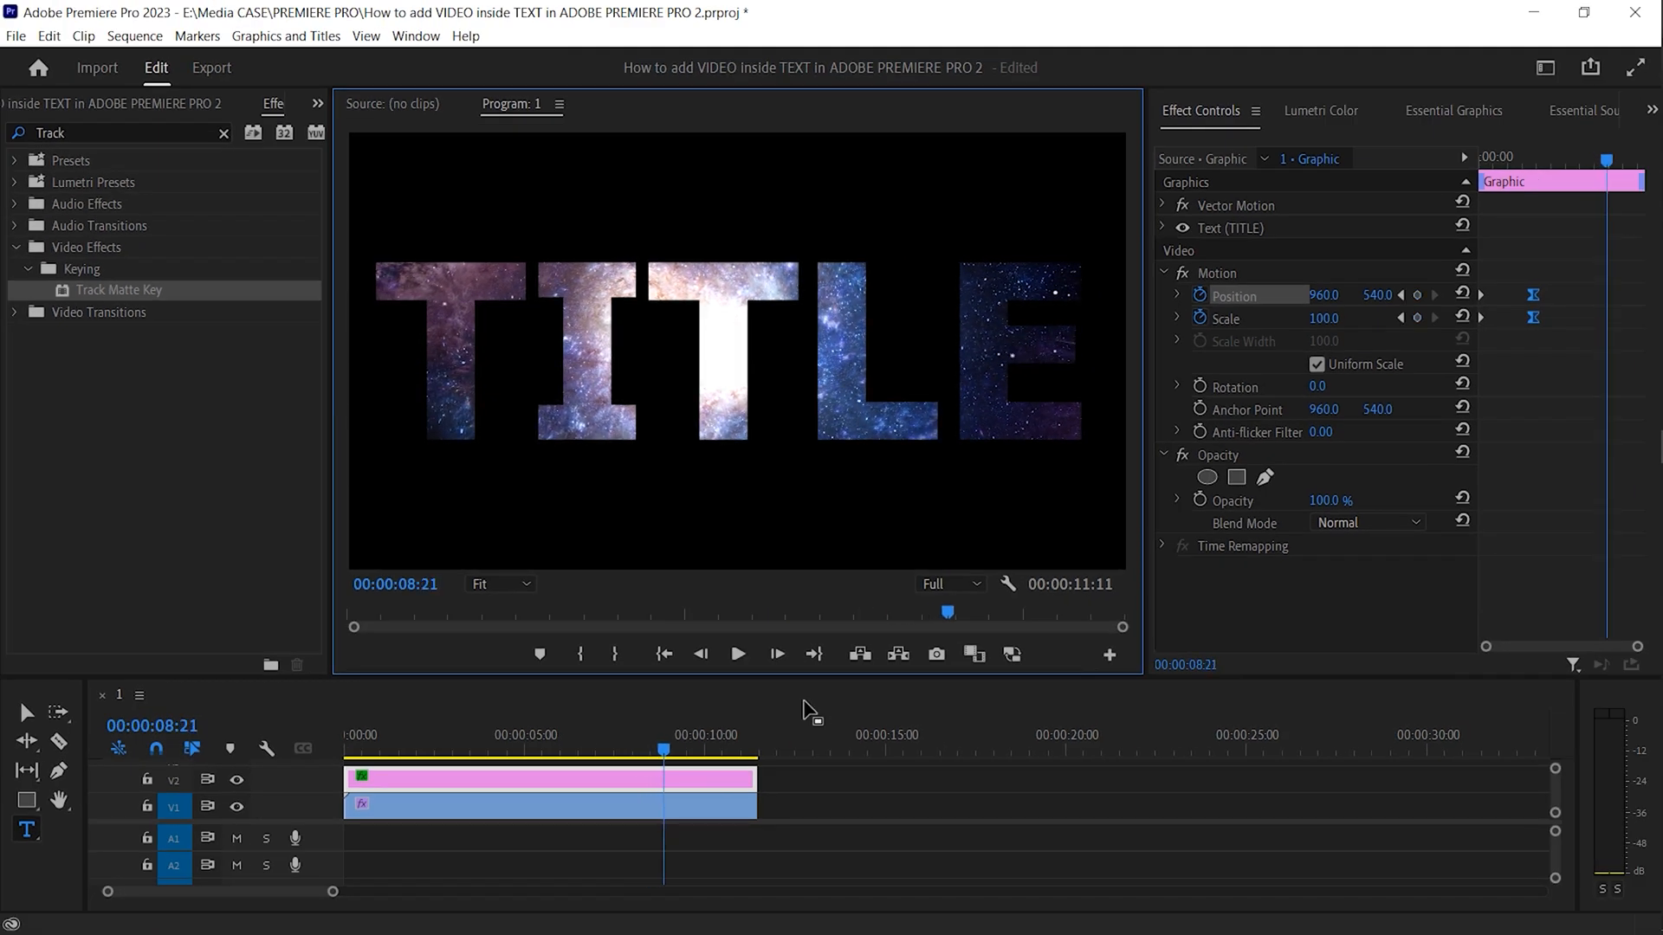
Add Scale and Position keyframes with their current values to the title clip at 00:00:09:22.
left_click_drag(663, 748, 702, 753)
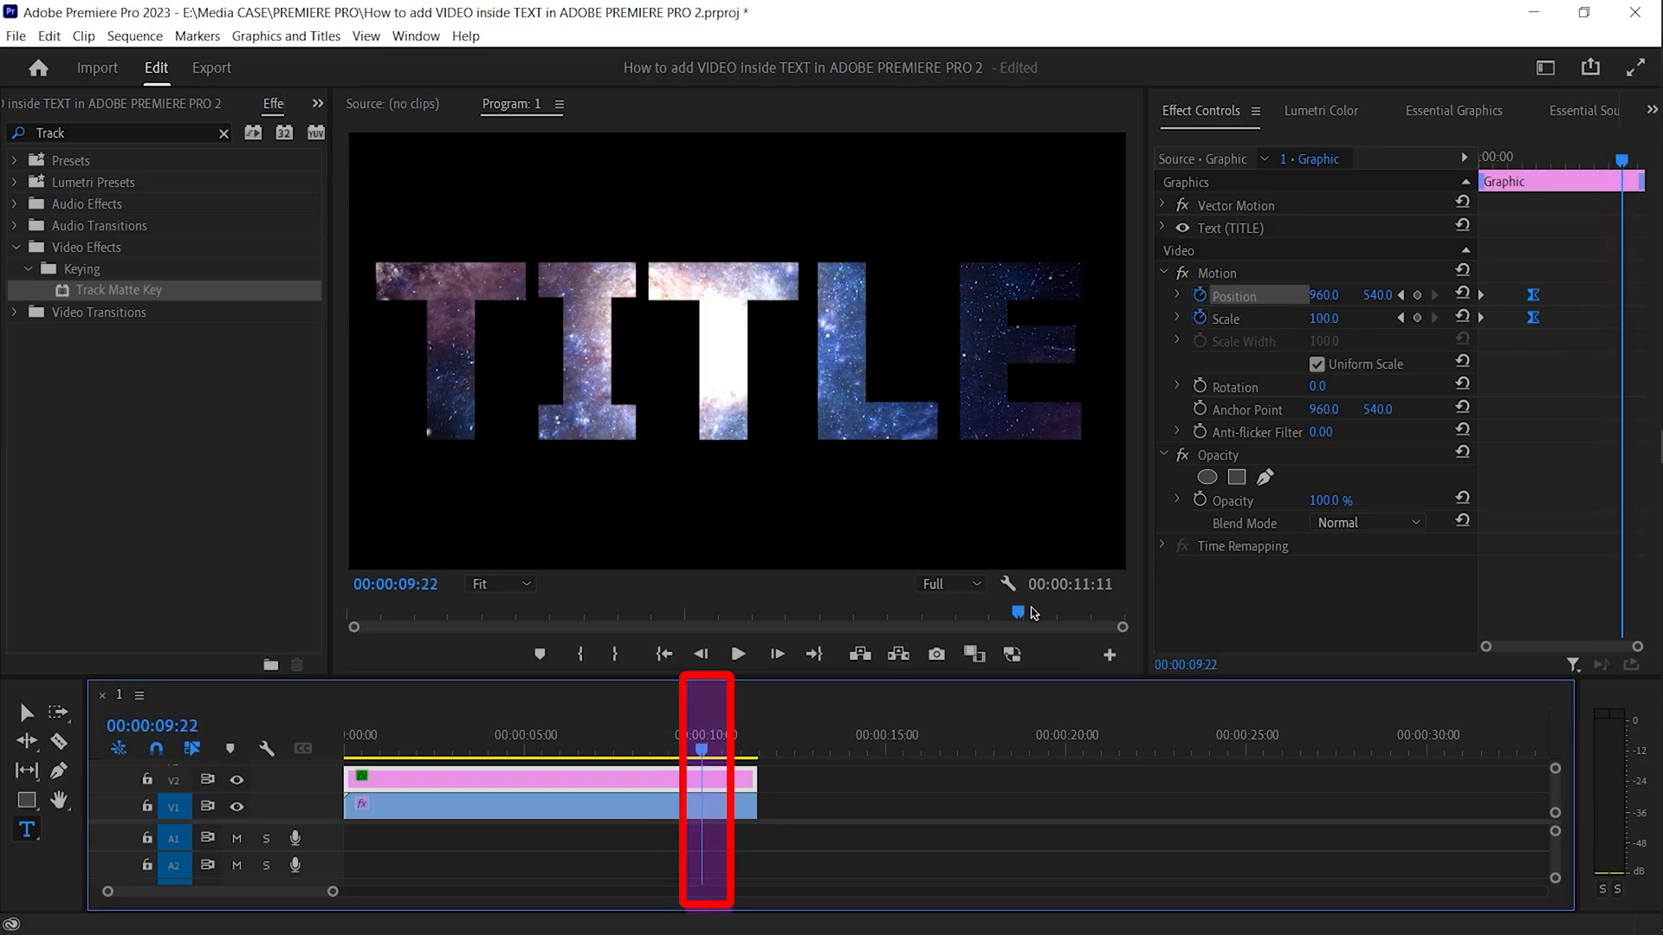
left_click(1418, 319)
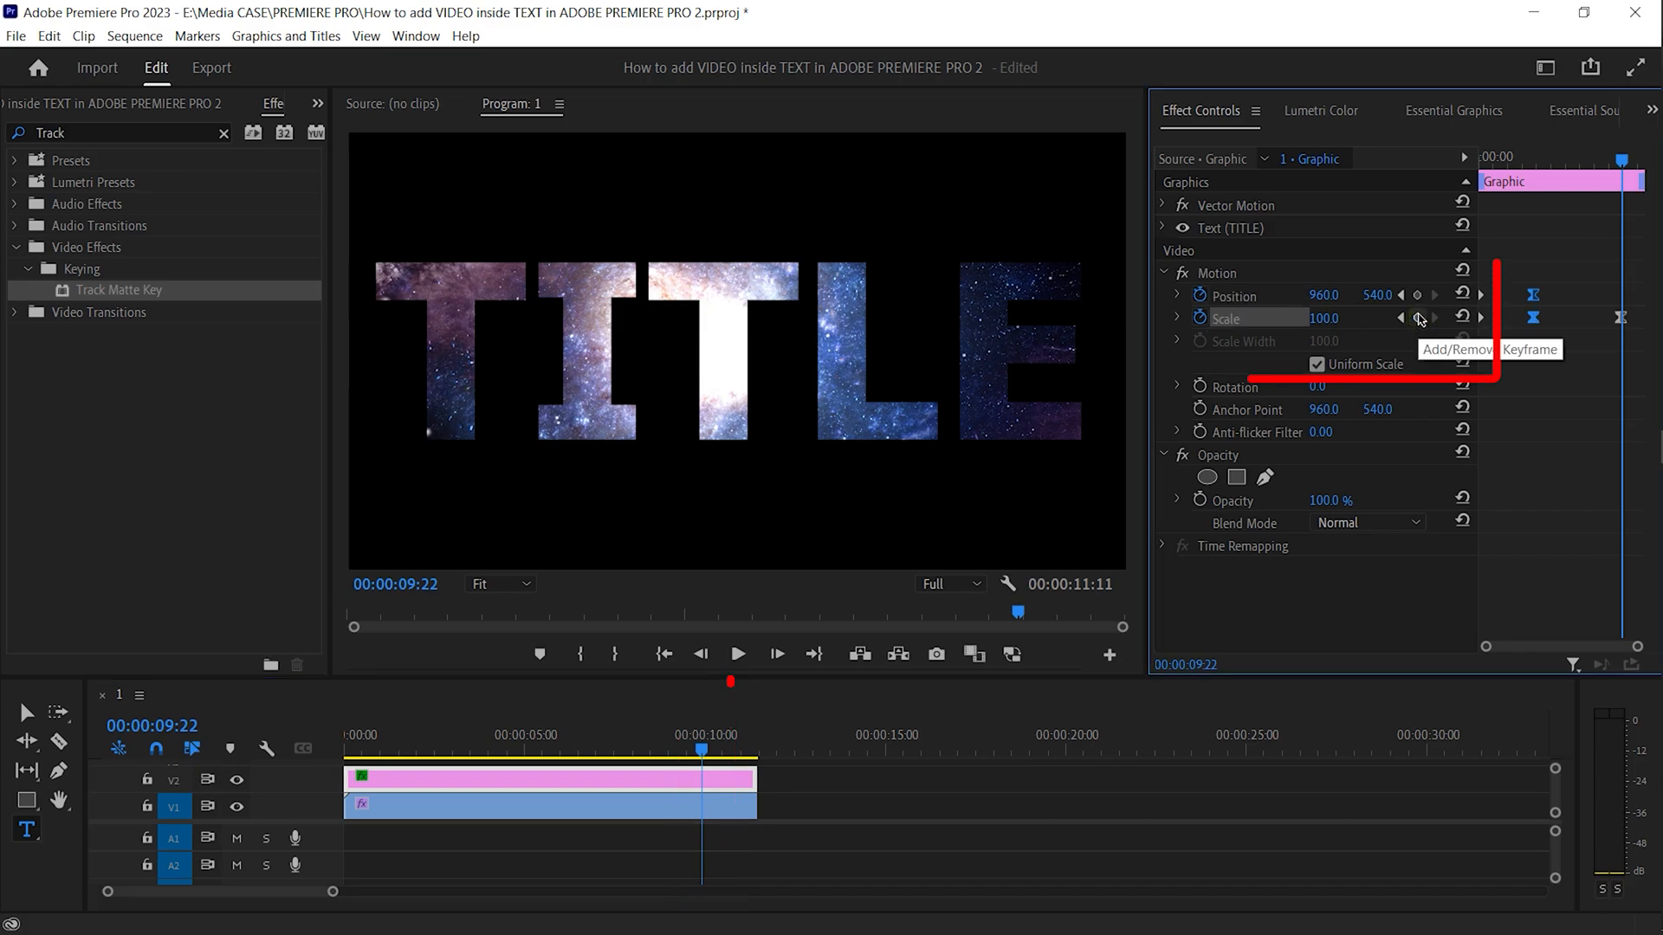
left_click(1418, 297)
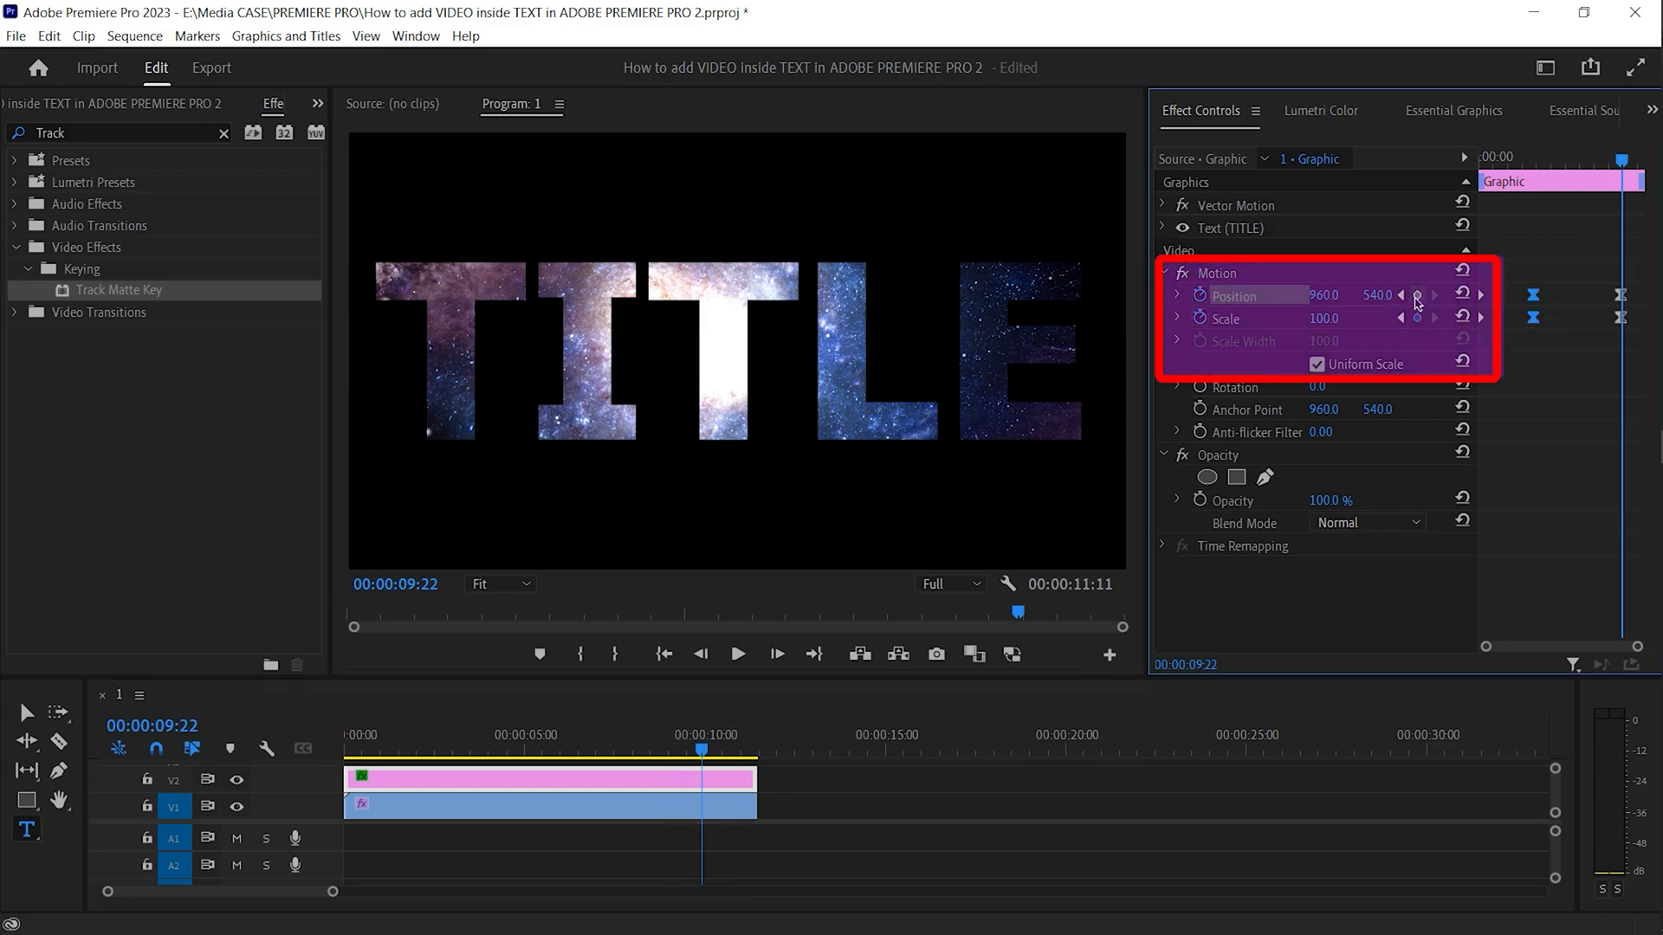
At 00:00:10:18, set the title clip's Scale to 1645 and its horizontal Position to 1537 for the closing zoom.
key("space")
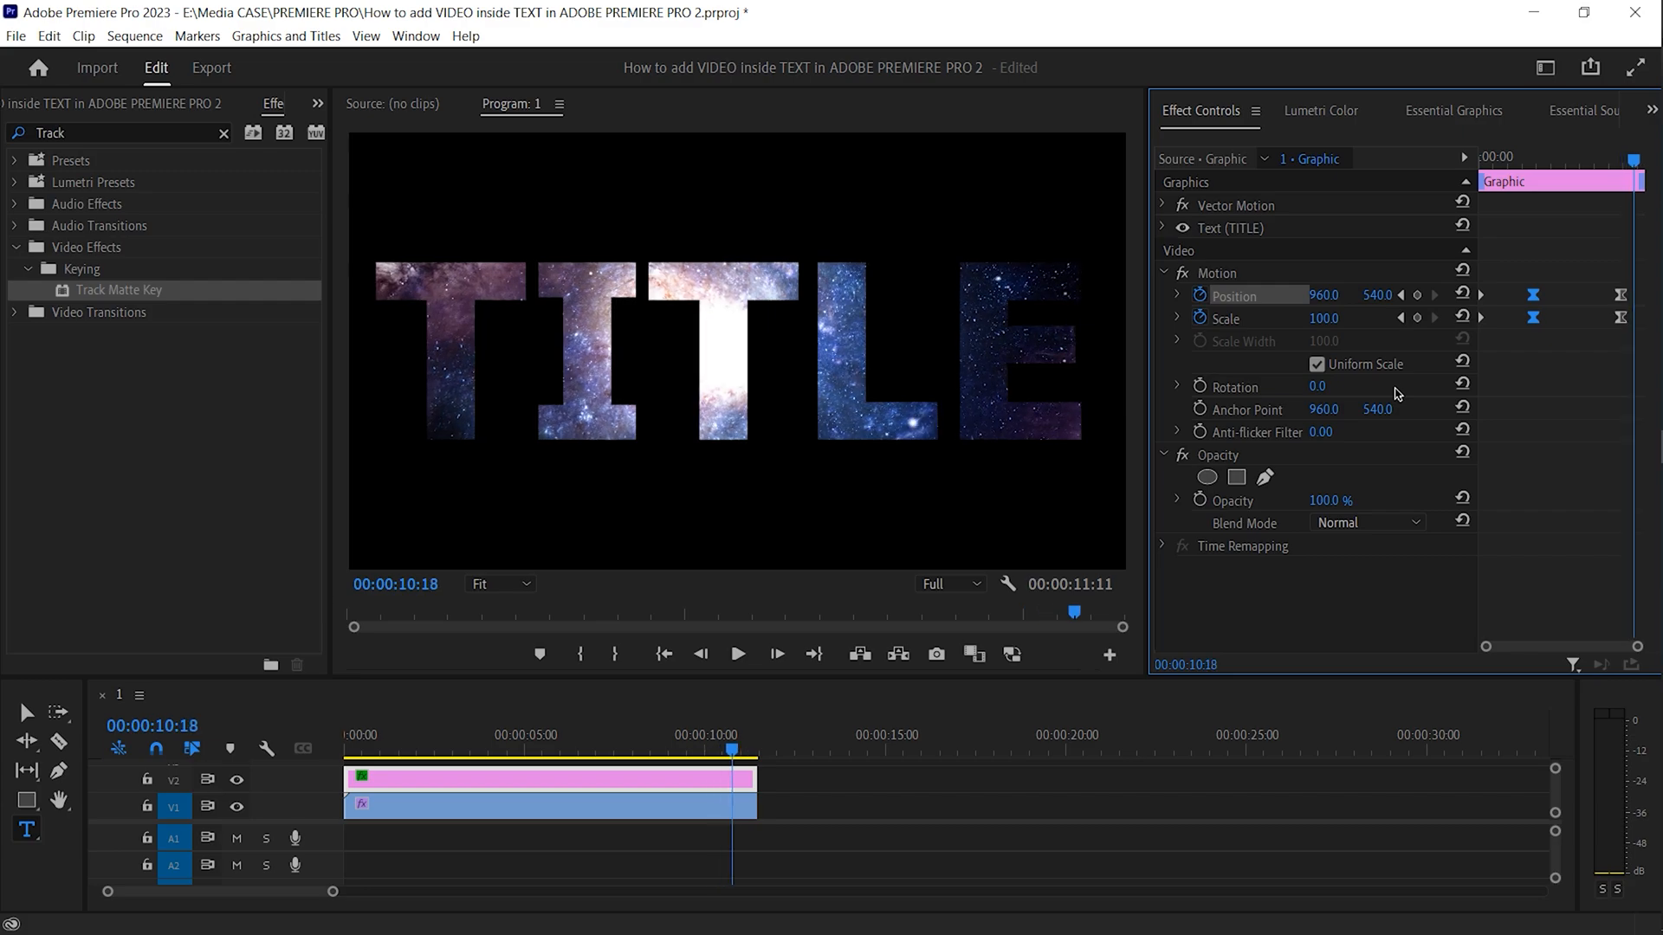
left_click_drag(1325, 320, 1659, 321)
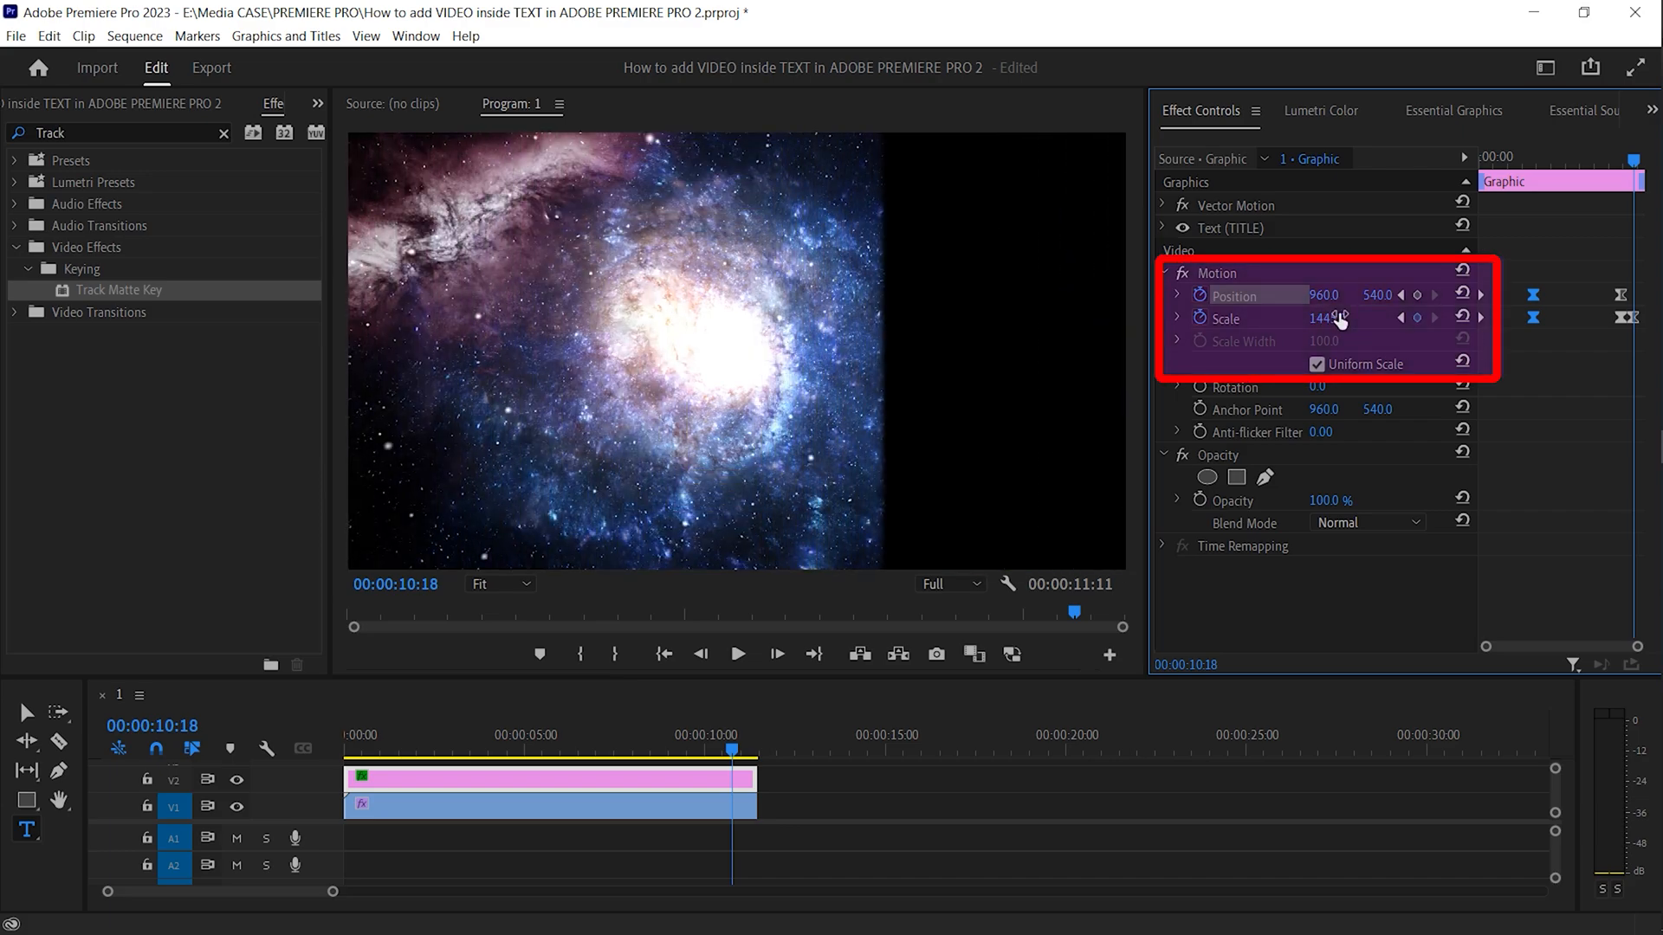
left_click_drag(1329, 297, 1198, 295)
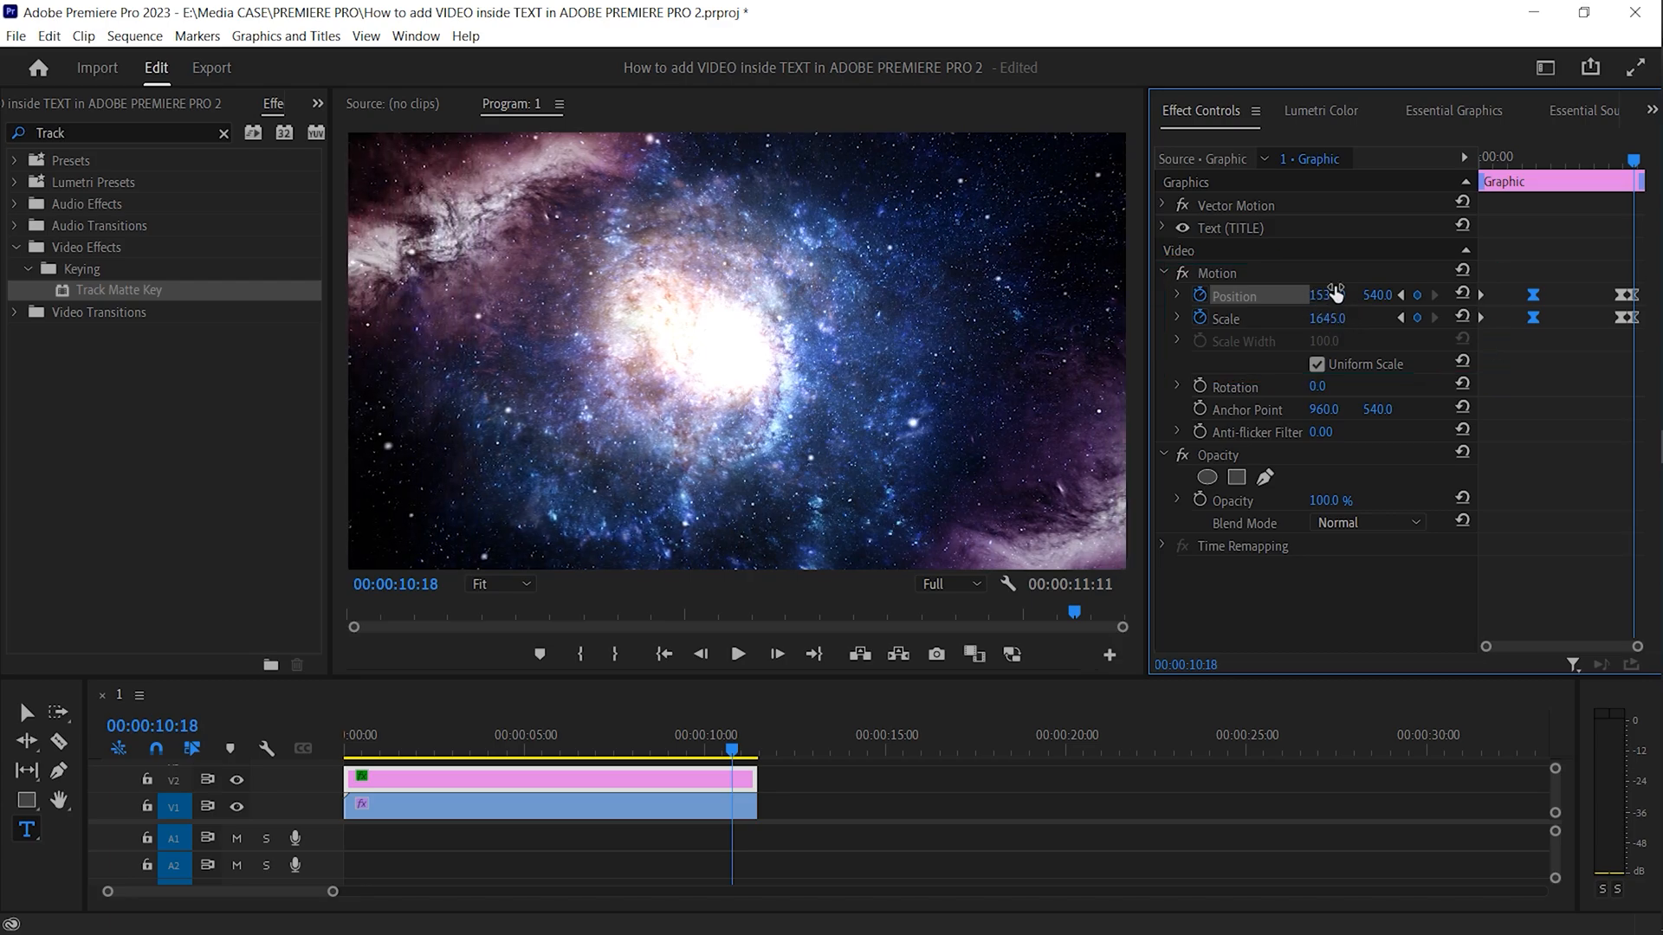
Keyframe the title clip's Opacity at 0% at 00:00:10:18 and at 100% at 00:00:09:22.
left_click(1290, 501)
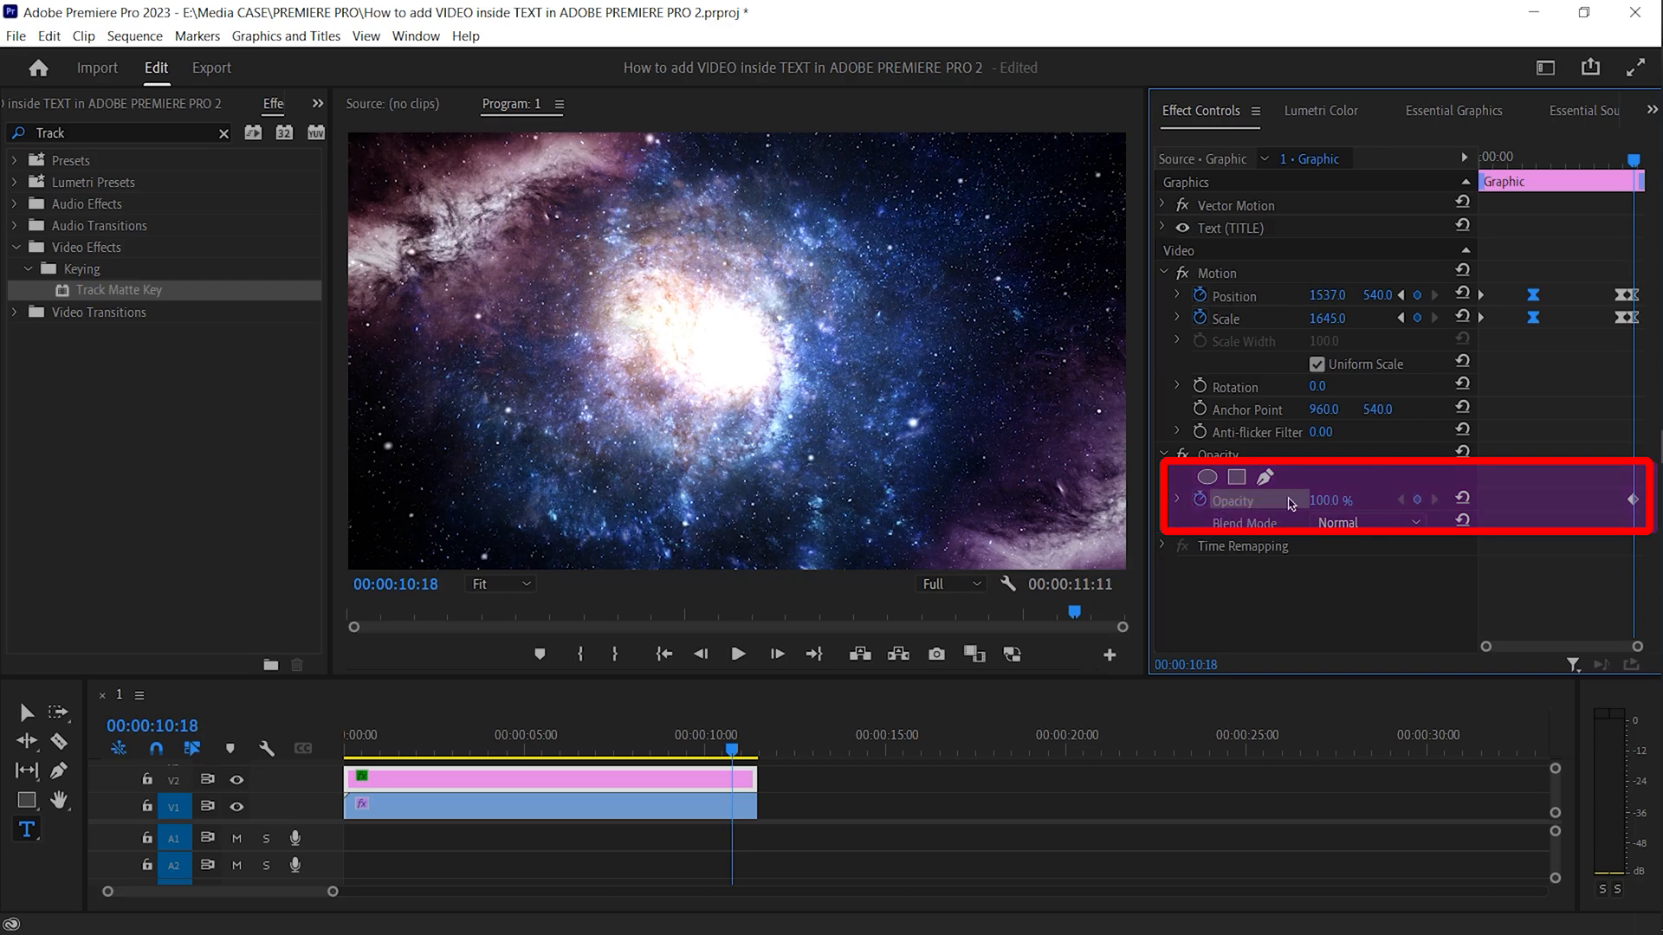
left_click_drag(1337, 500, 1251, 500)
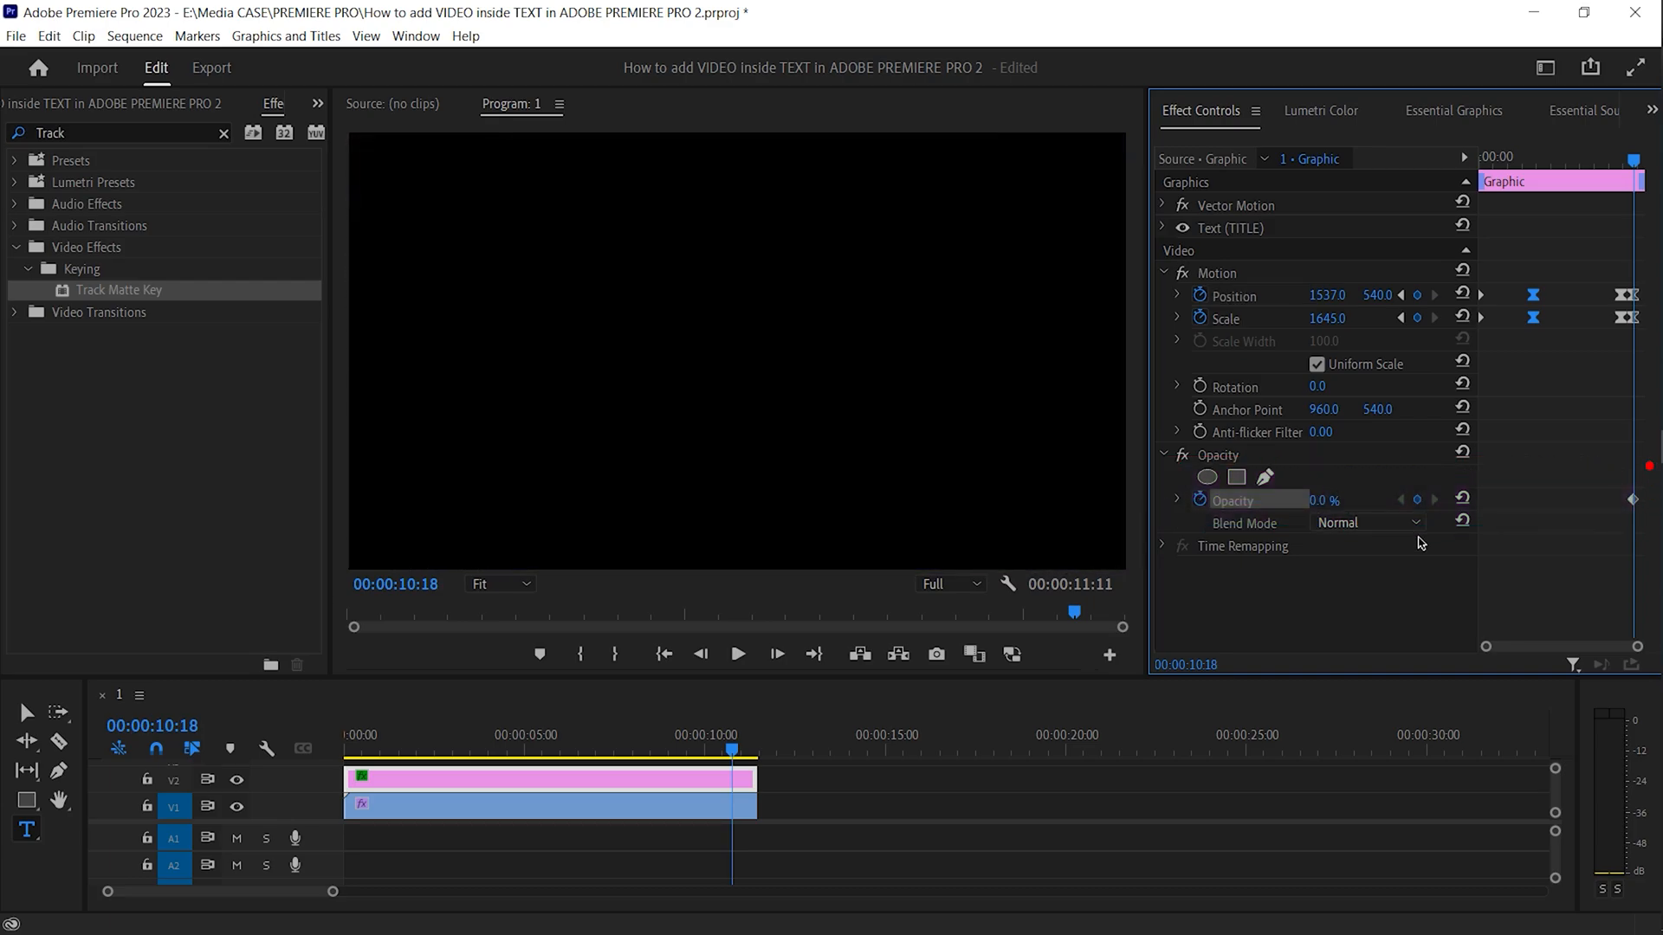
left_click_drag(1635, 650, 1592, 653)
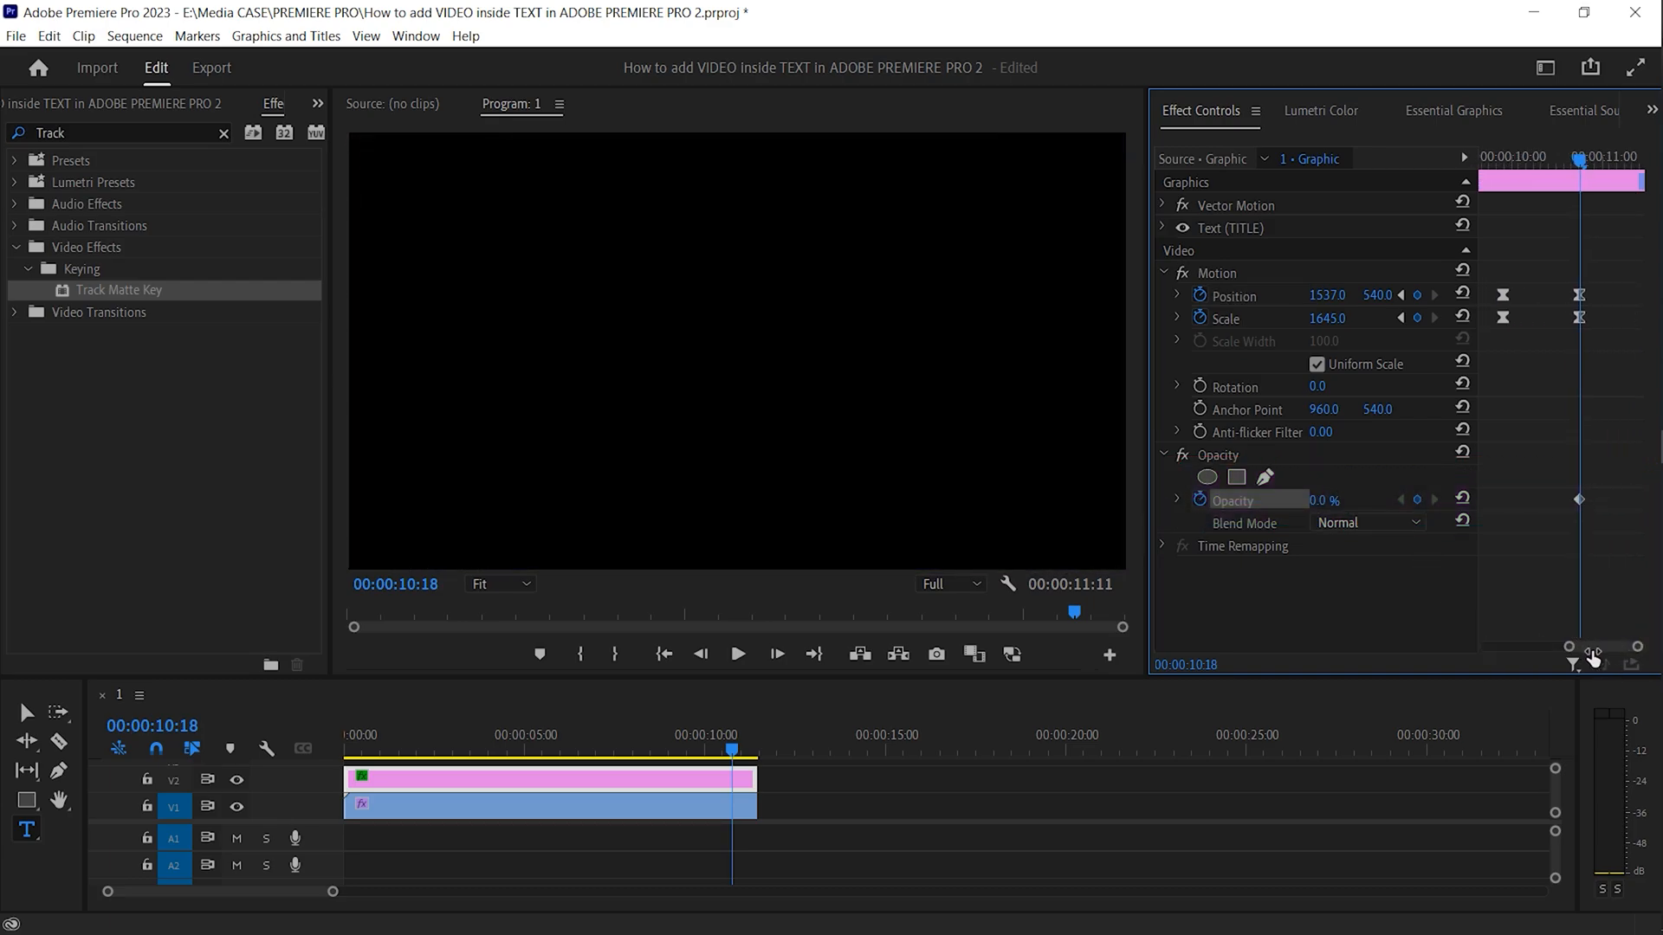
left_click_drag(1582, 162, 1507, 180)
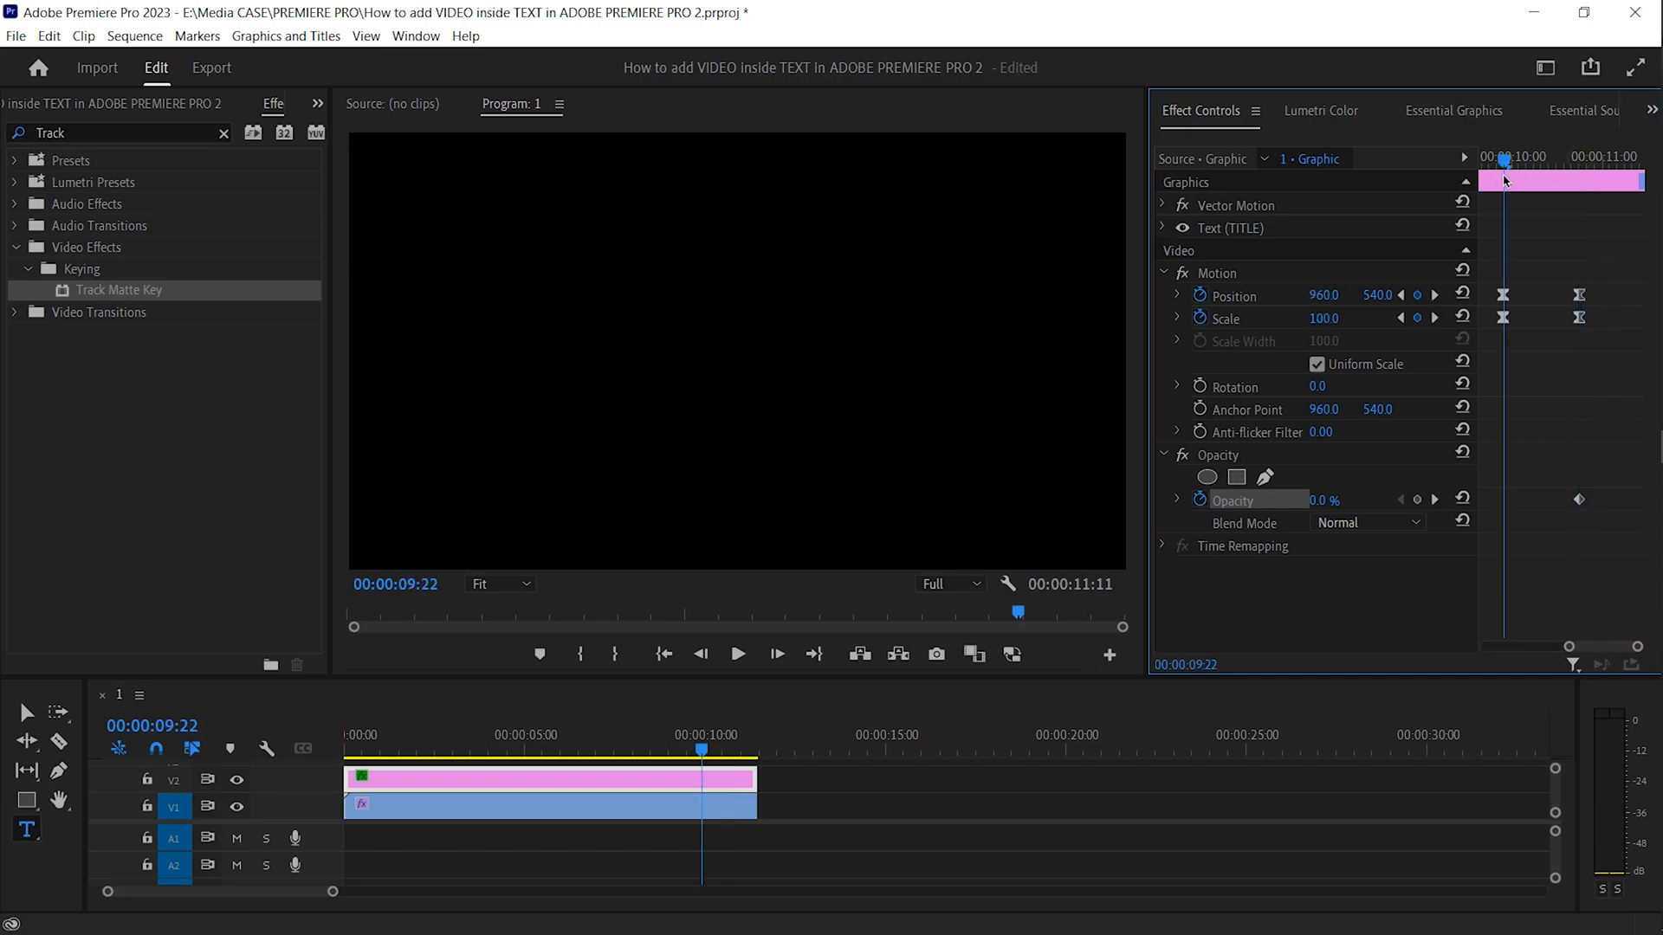
mouse_move(1314, 500)
left_mouse_down()
mouse_move(1400, 501)
mouse_move(1341, 501)
left_mouse_up()
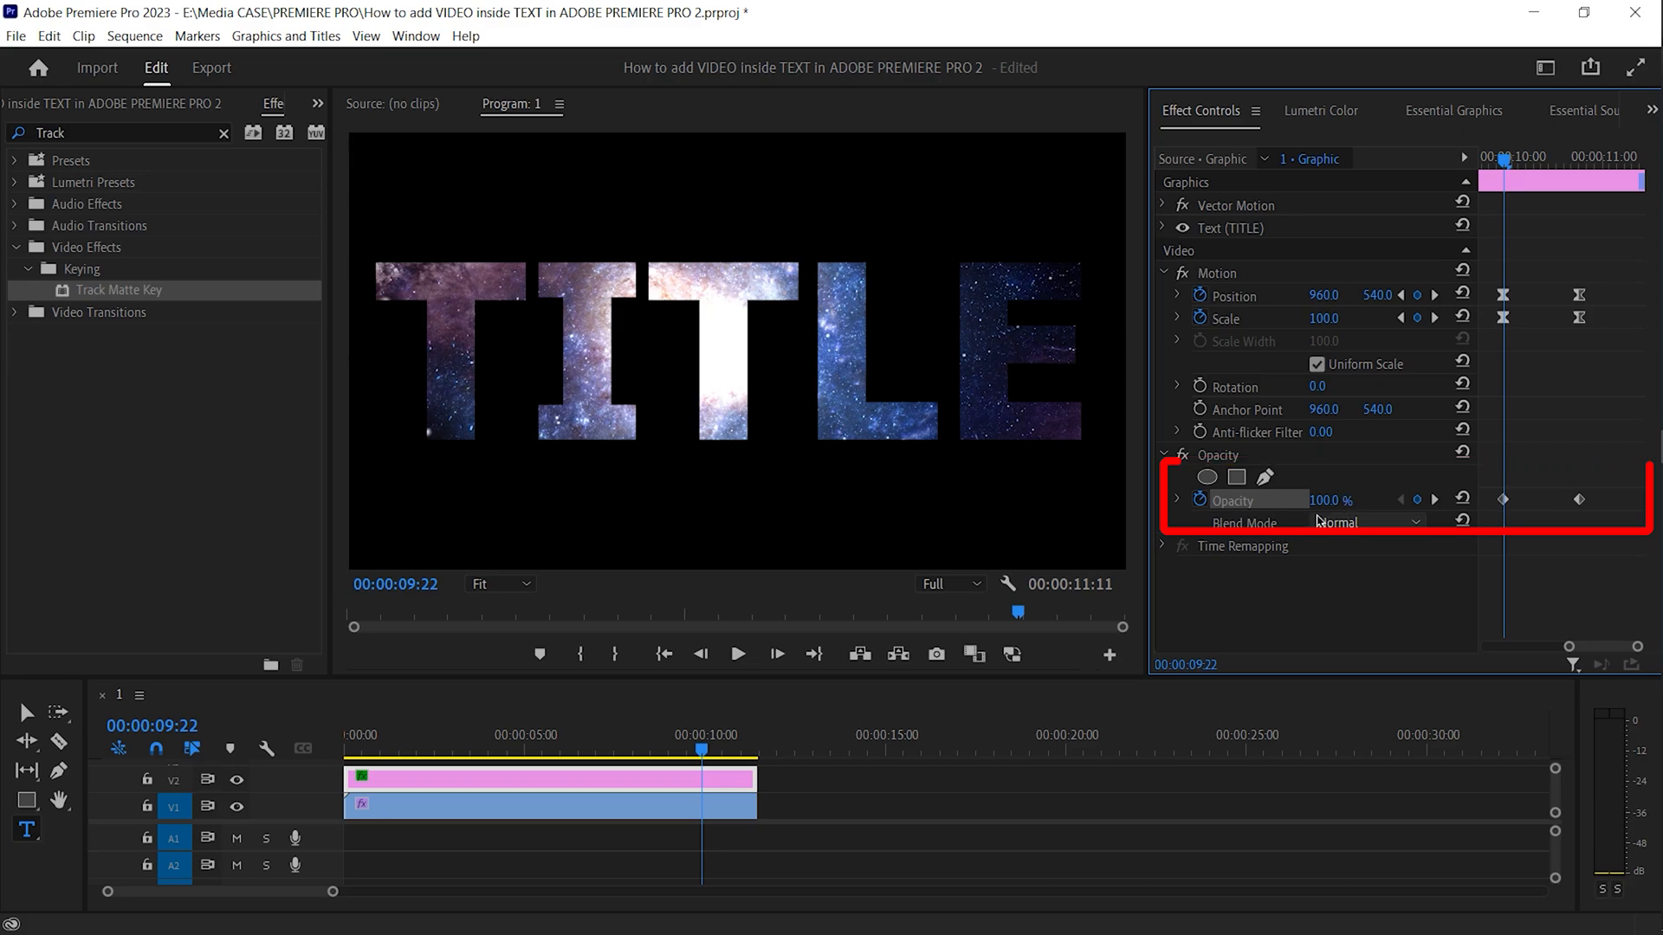
Play back the closing zoom and fade-out of the title from about 00:00:09:00.
left_click(672, 738)
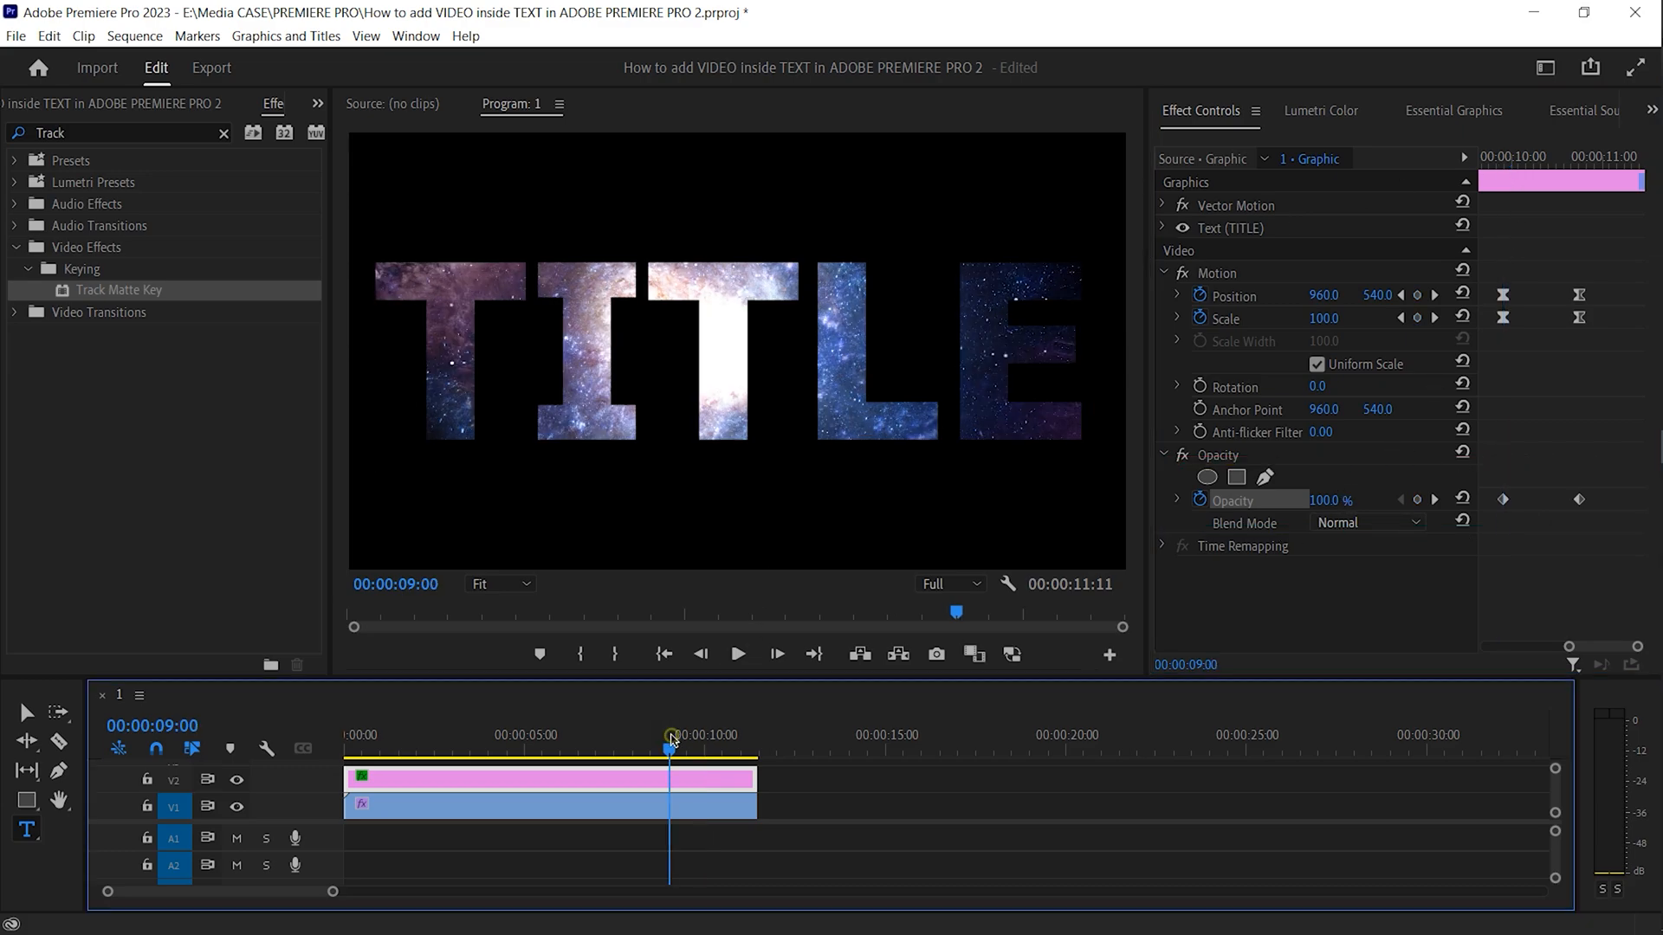
left_click(737, 655)
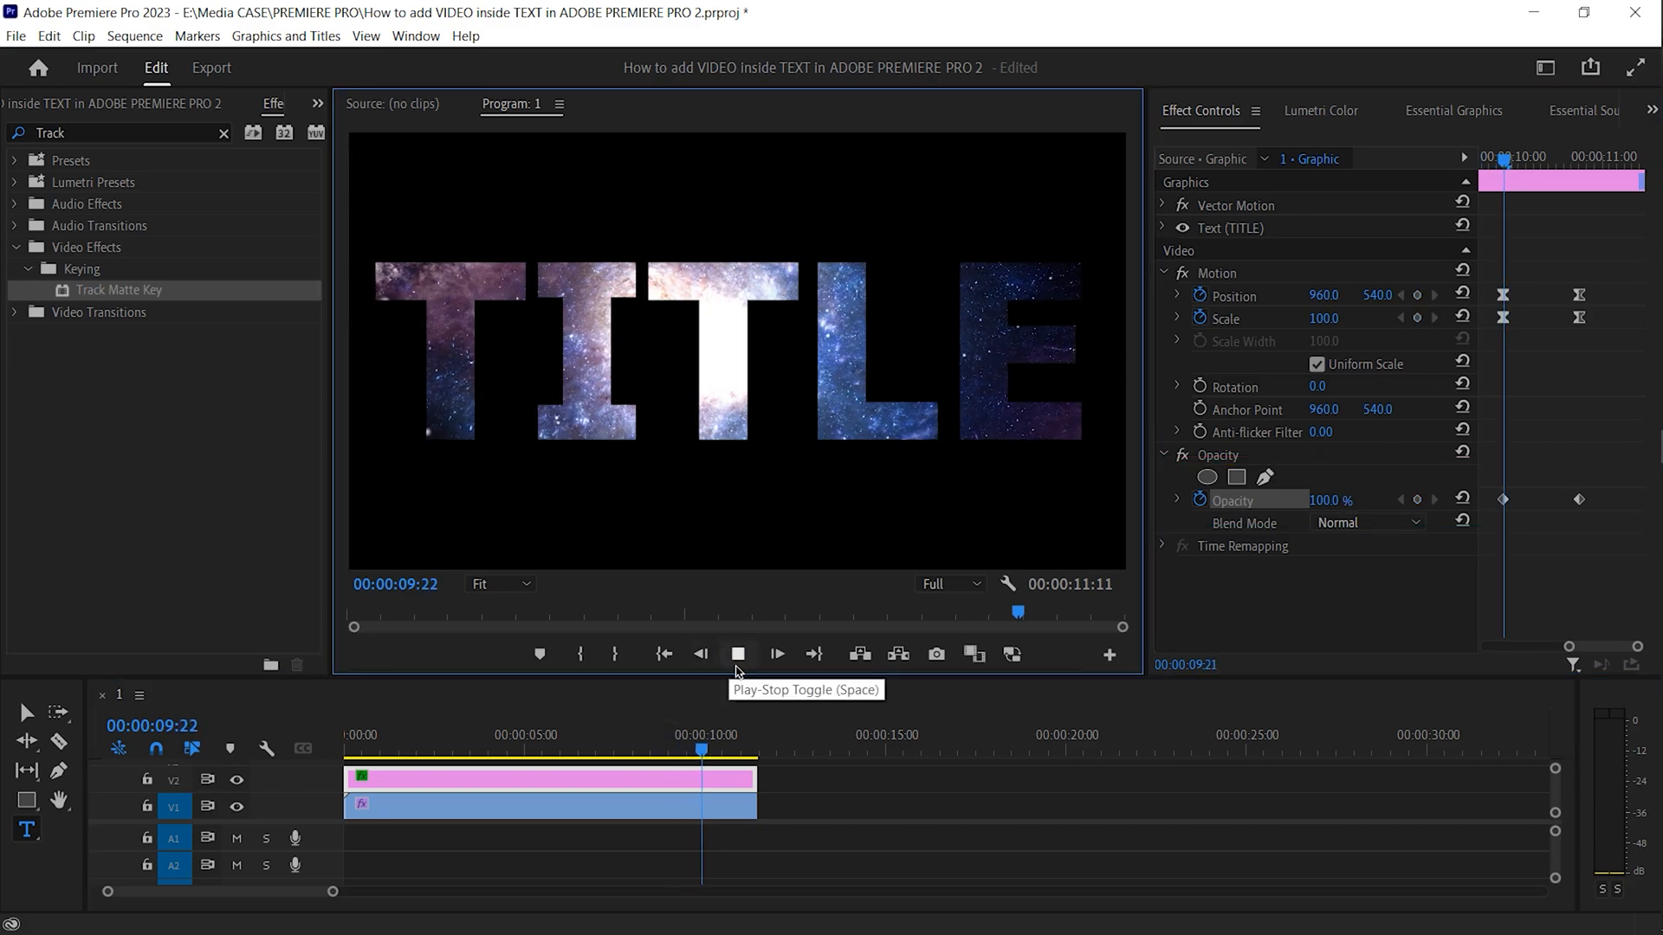
left_click(671, 740)
left_click(724, 649)
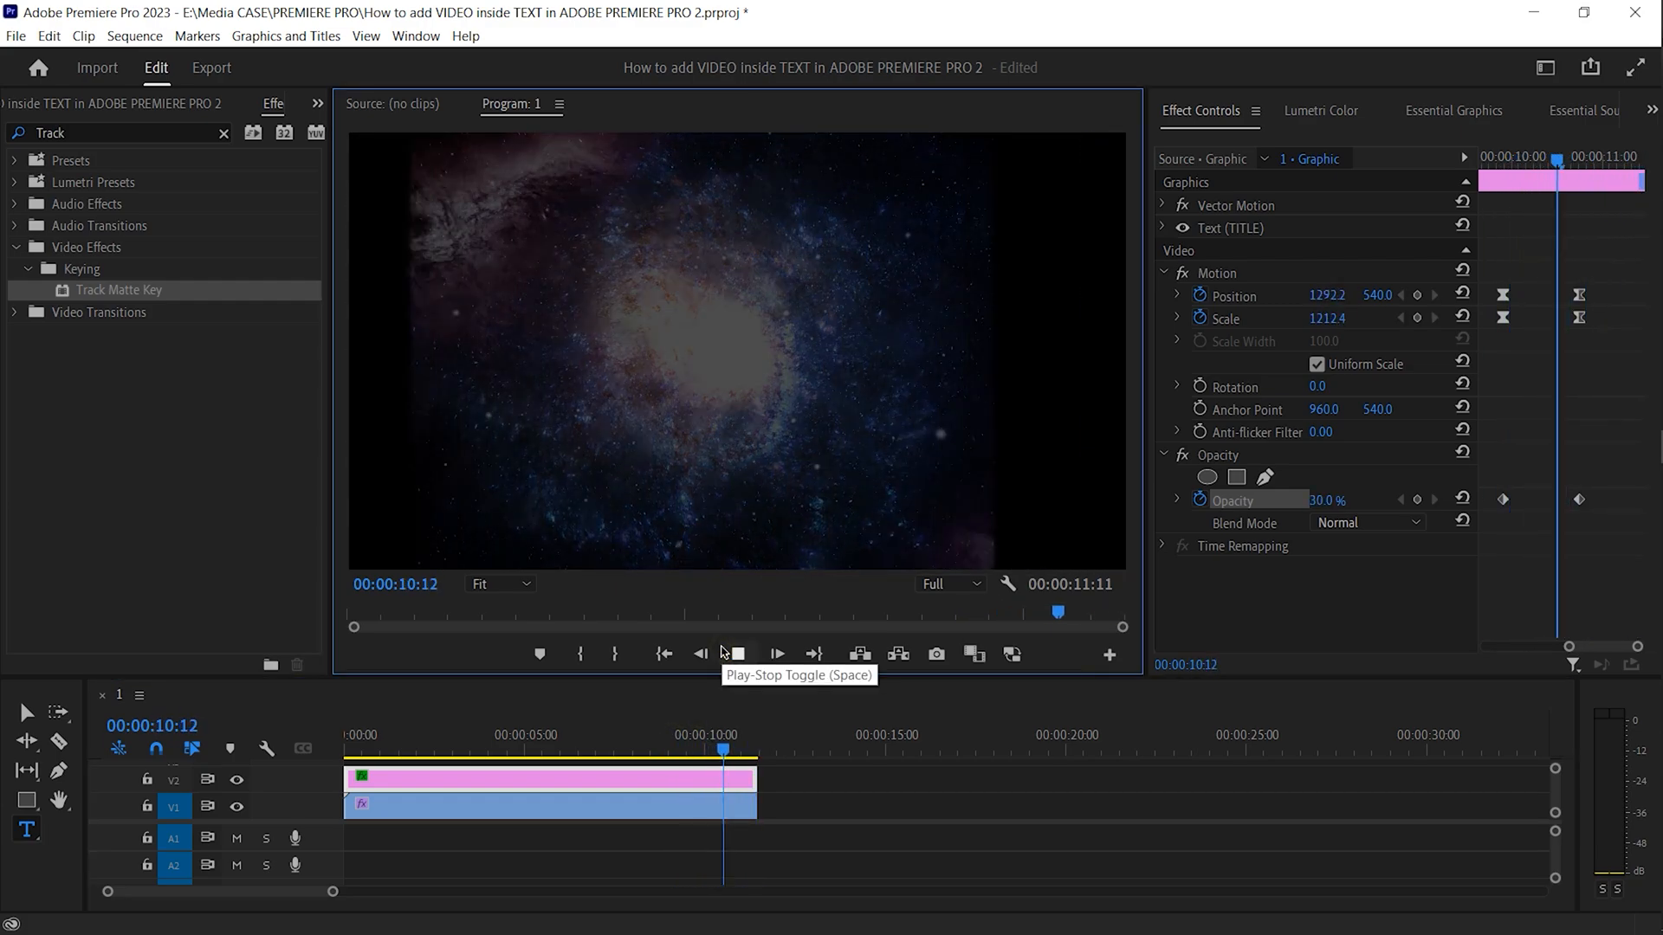
left_click(706, 739)
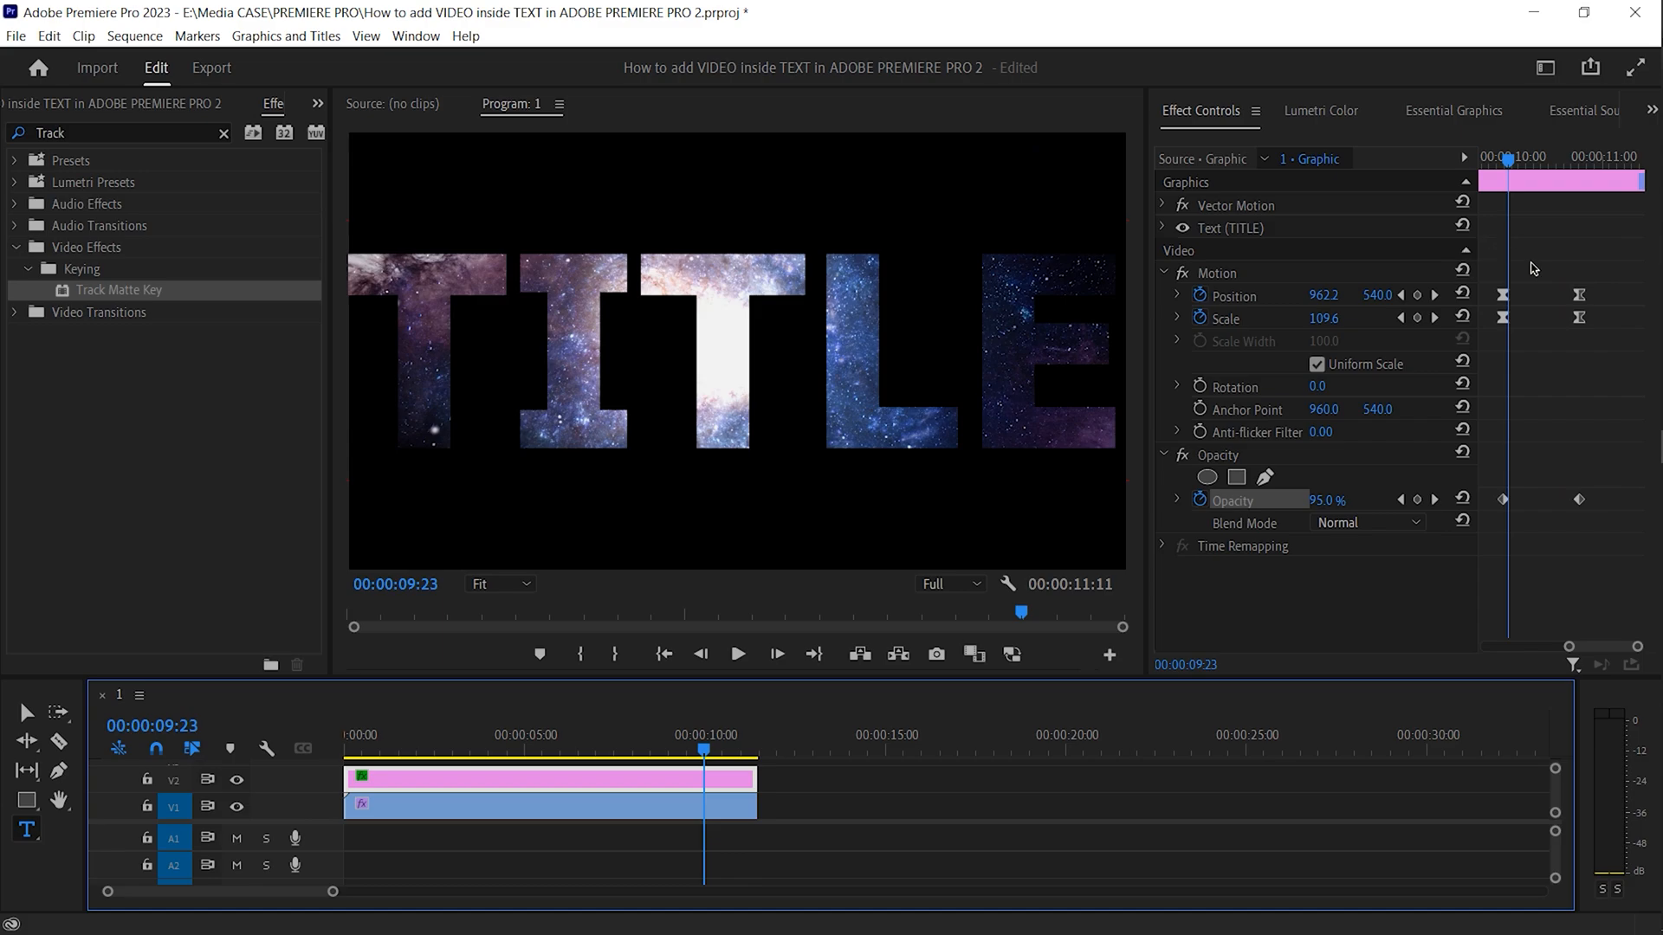
Move the Position, Scale and Opacity keyframes that start the closing animation to 00:00:08:17 and play back the ending.
left_click_drag(1531, 265, 1508, 433)
left_click_drag(1522, 157, 1452, 172)
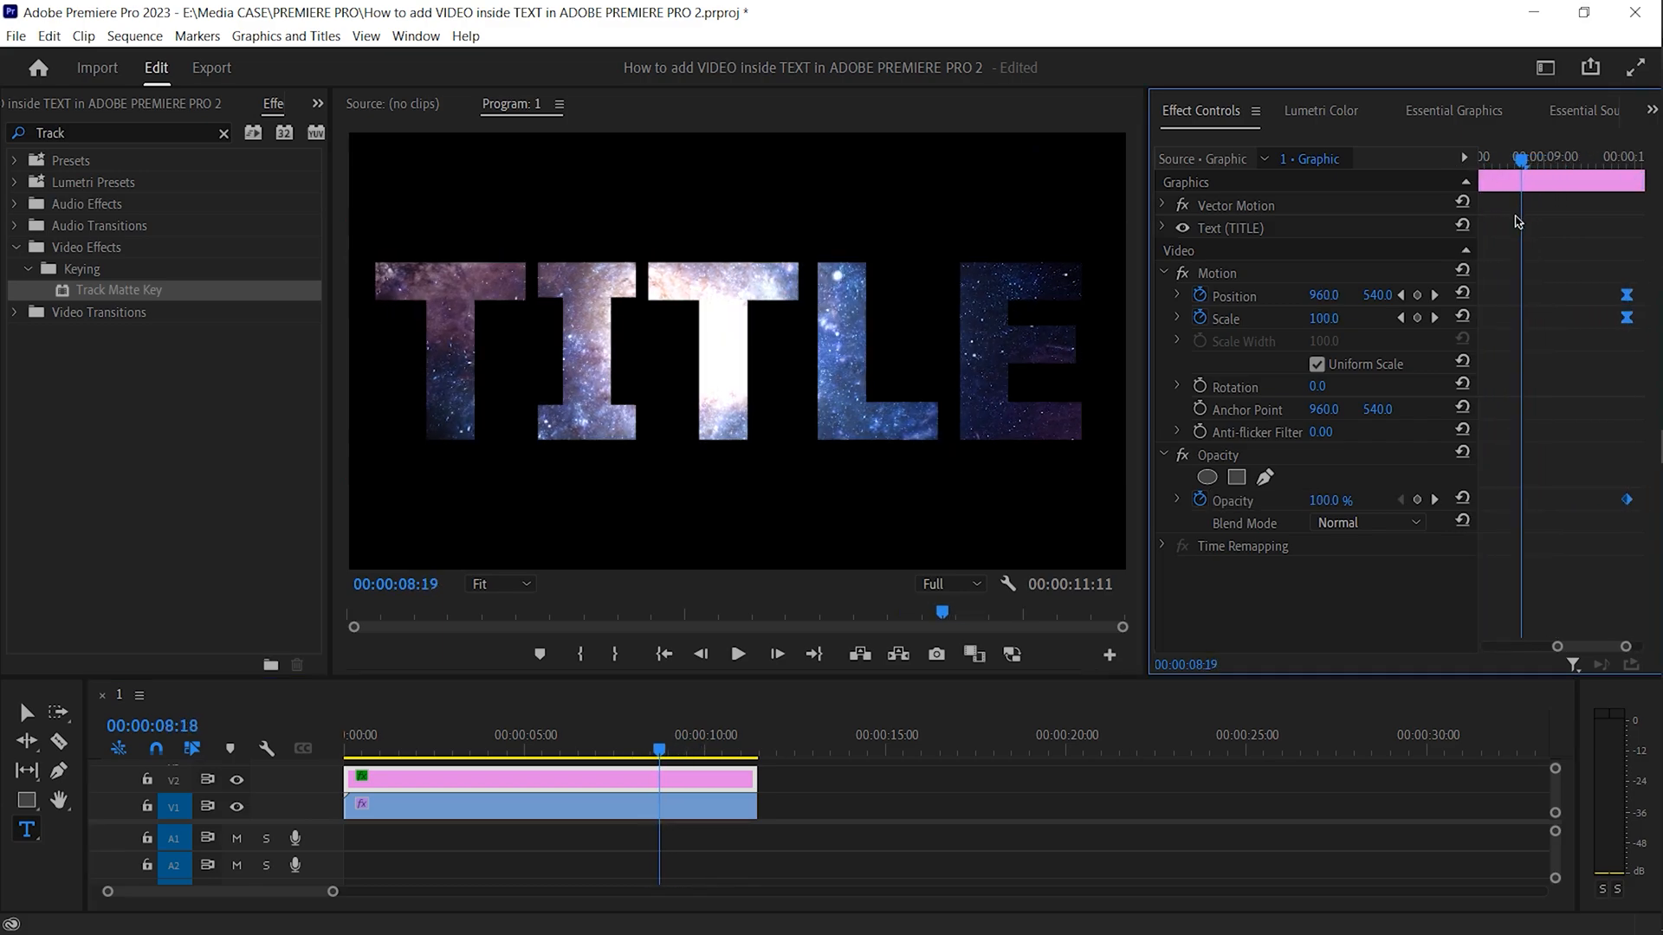
left_click_drag(1563, 305, 1522, 303)
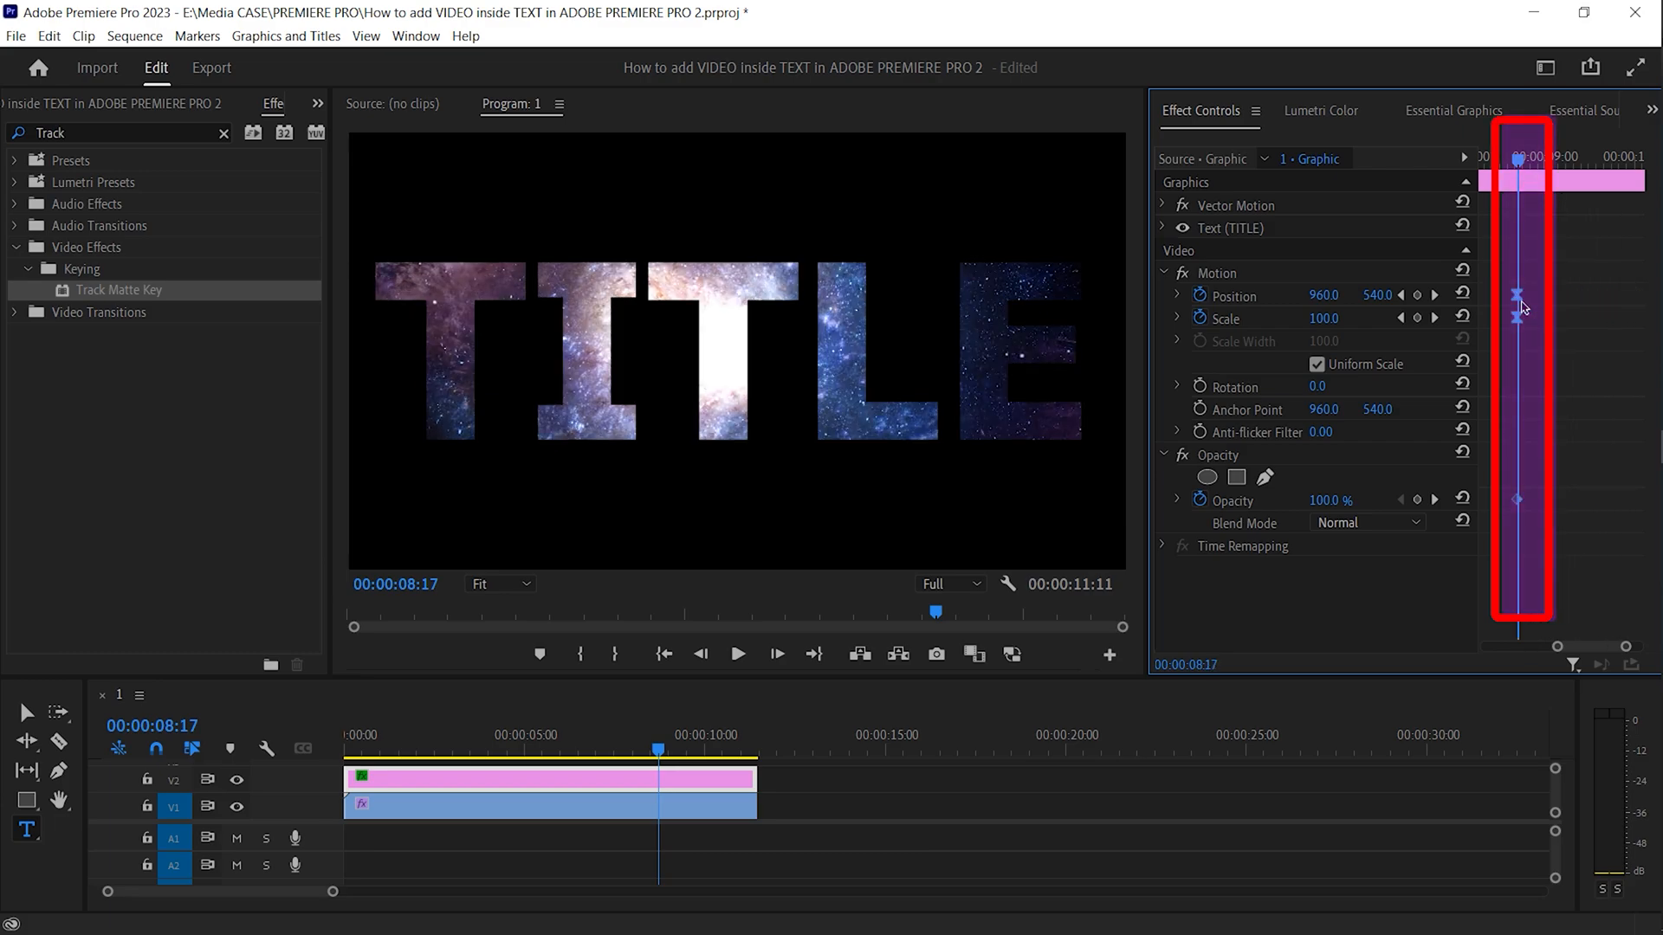
key("space")
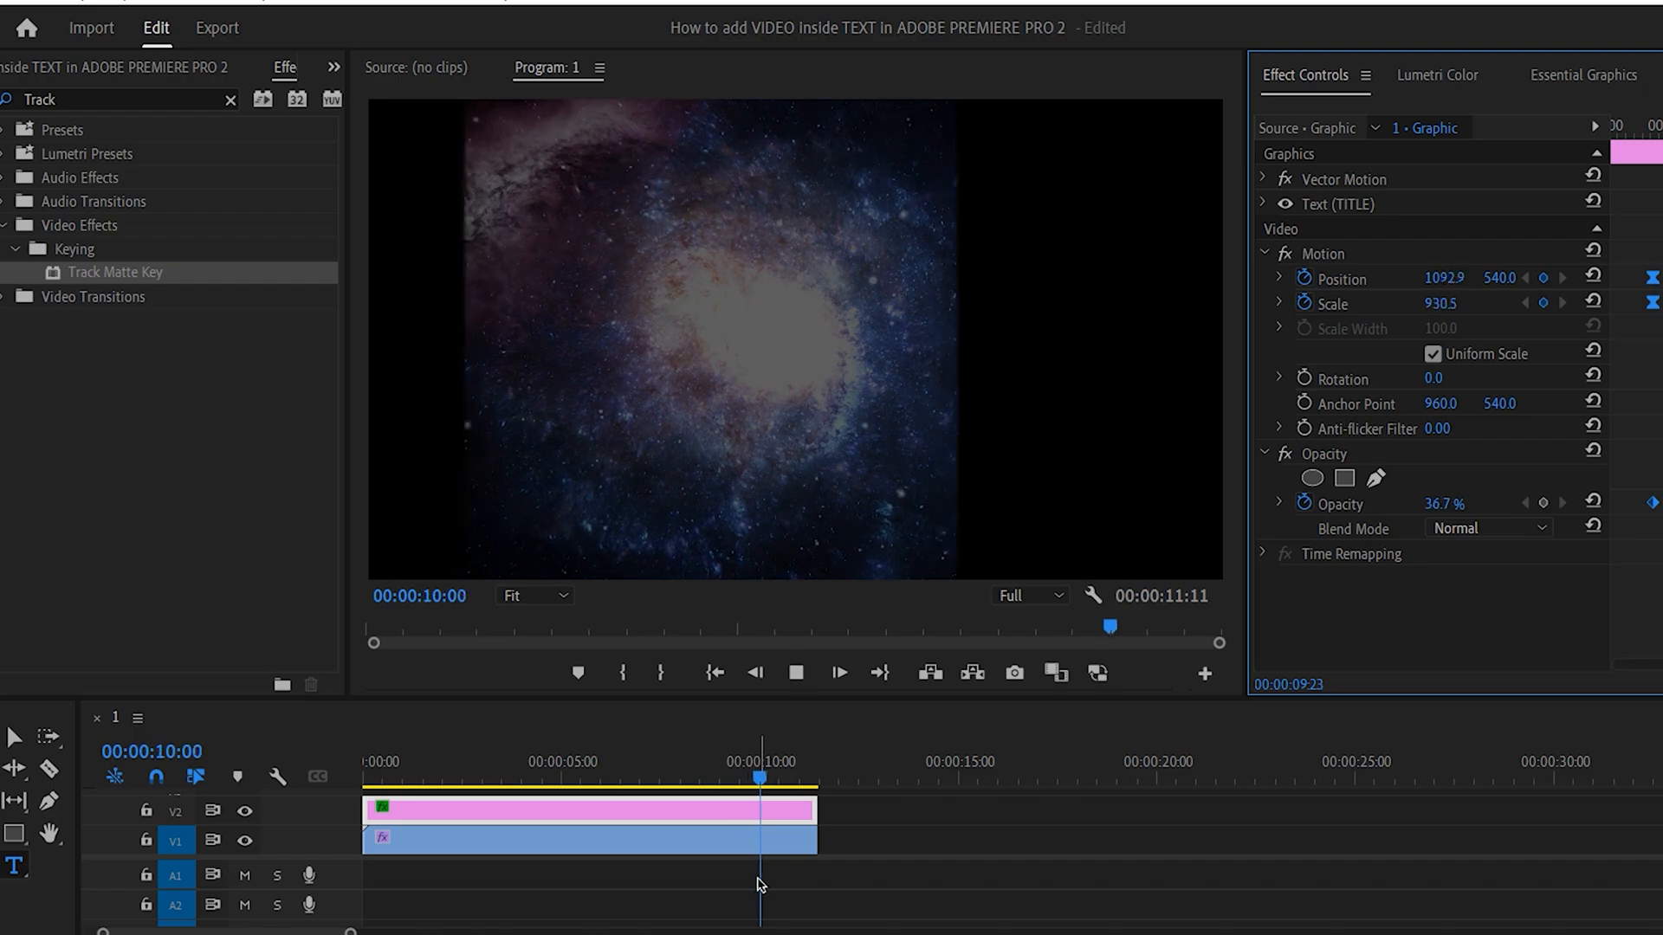
Split the galaxy clip on V1 at 00:00:06:09 and select its second part.
key("space")
left_click_drag(728, 755, 586, 747)
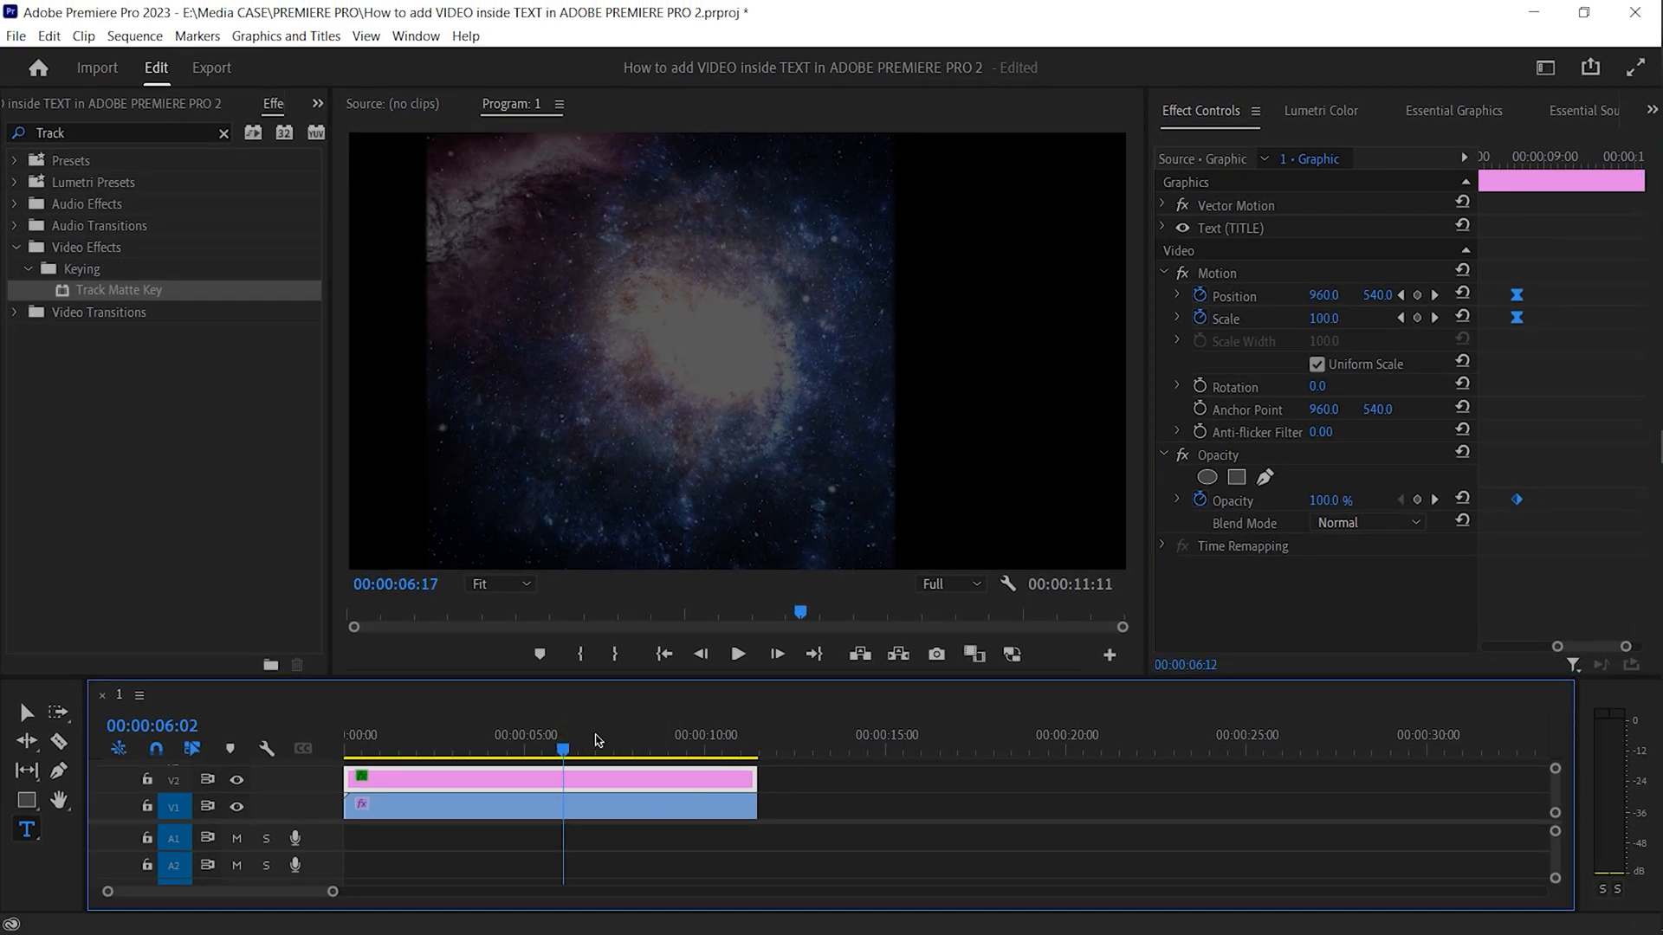
left_click(575, 749)
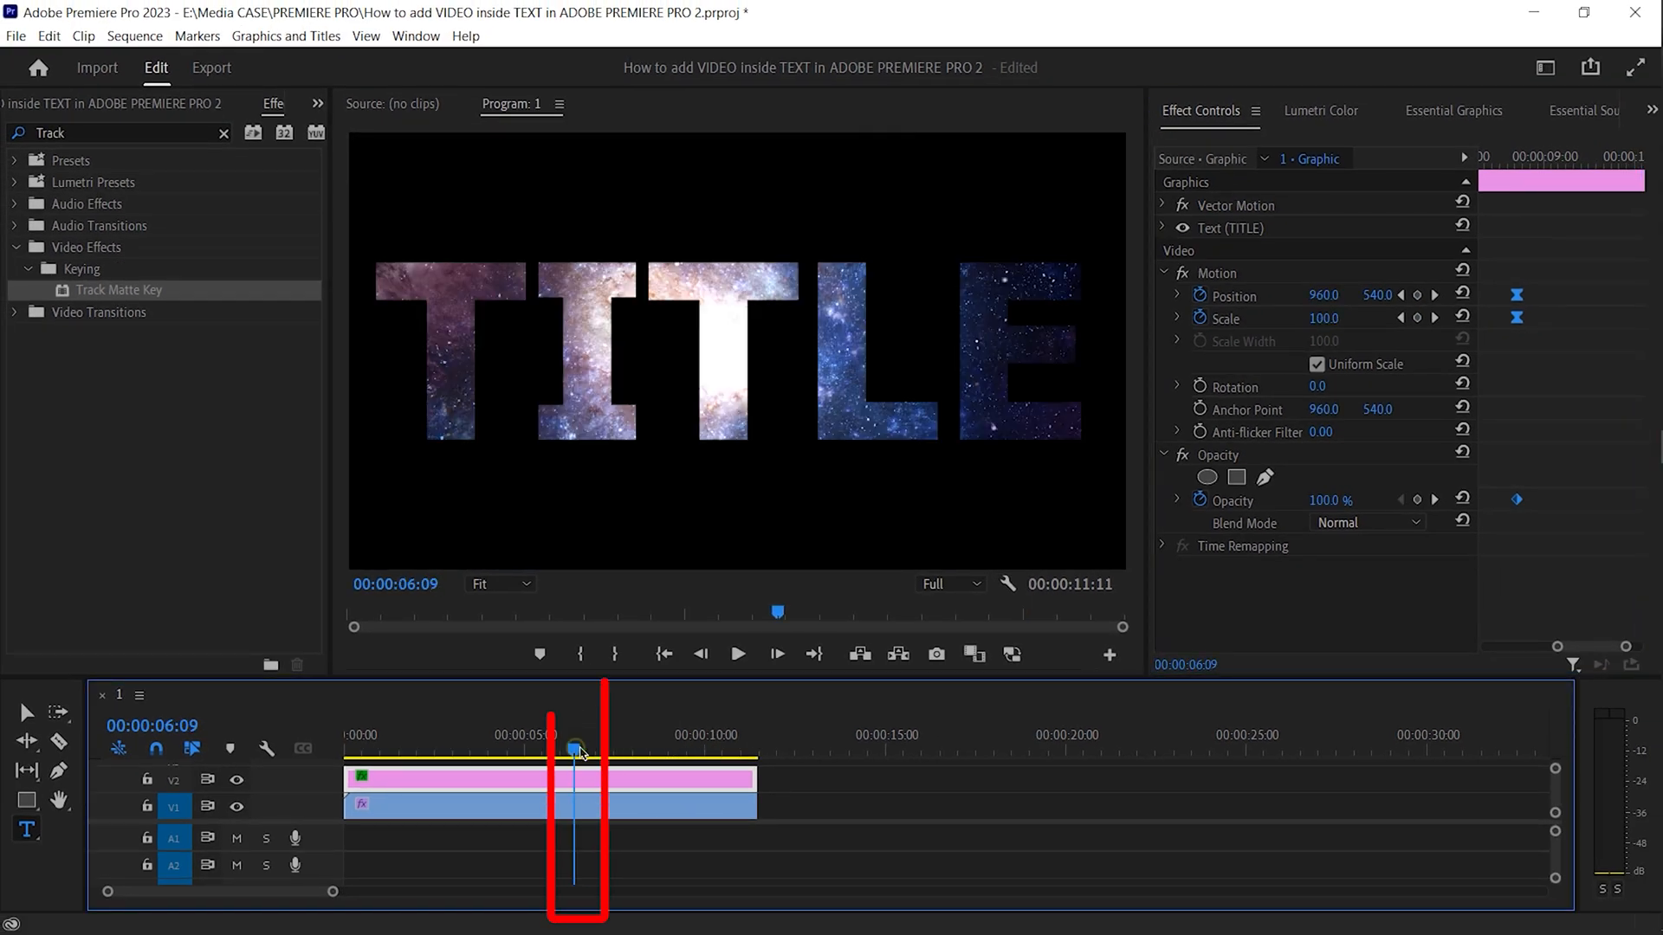
key("c")
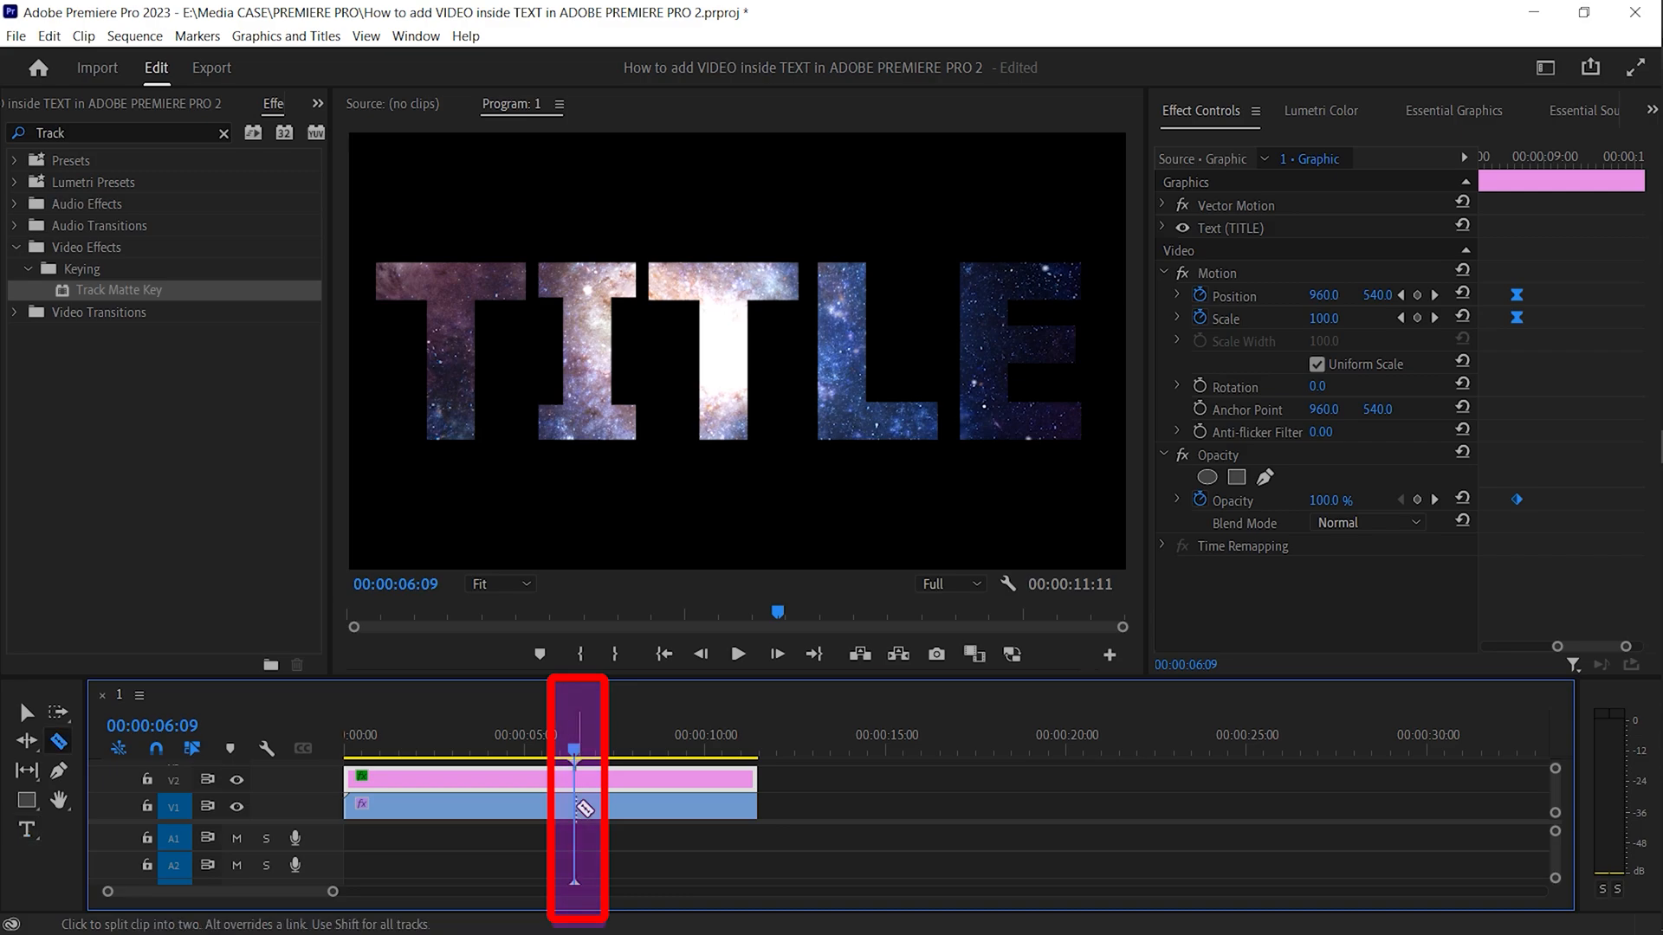
left_click(574, 808)
key("v")
left_click(643, 814)
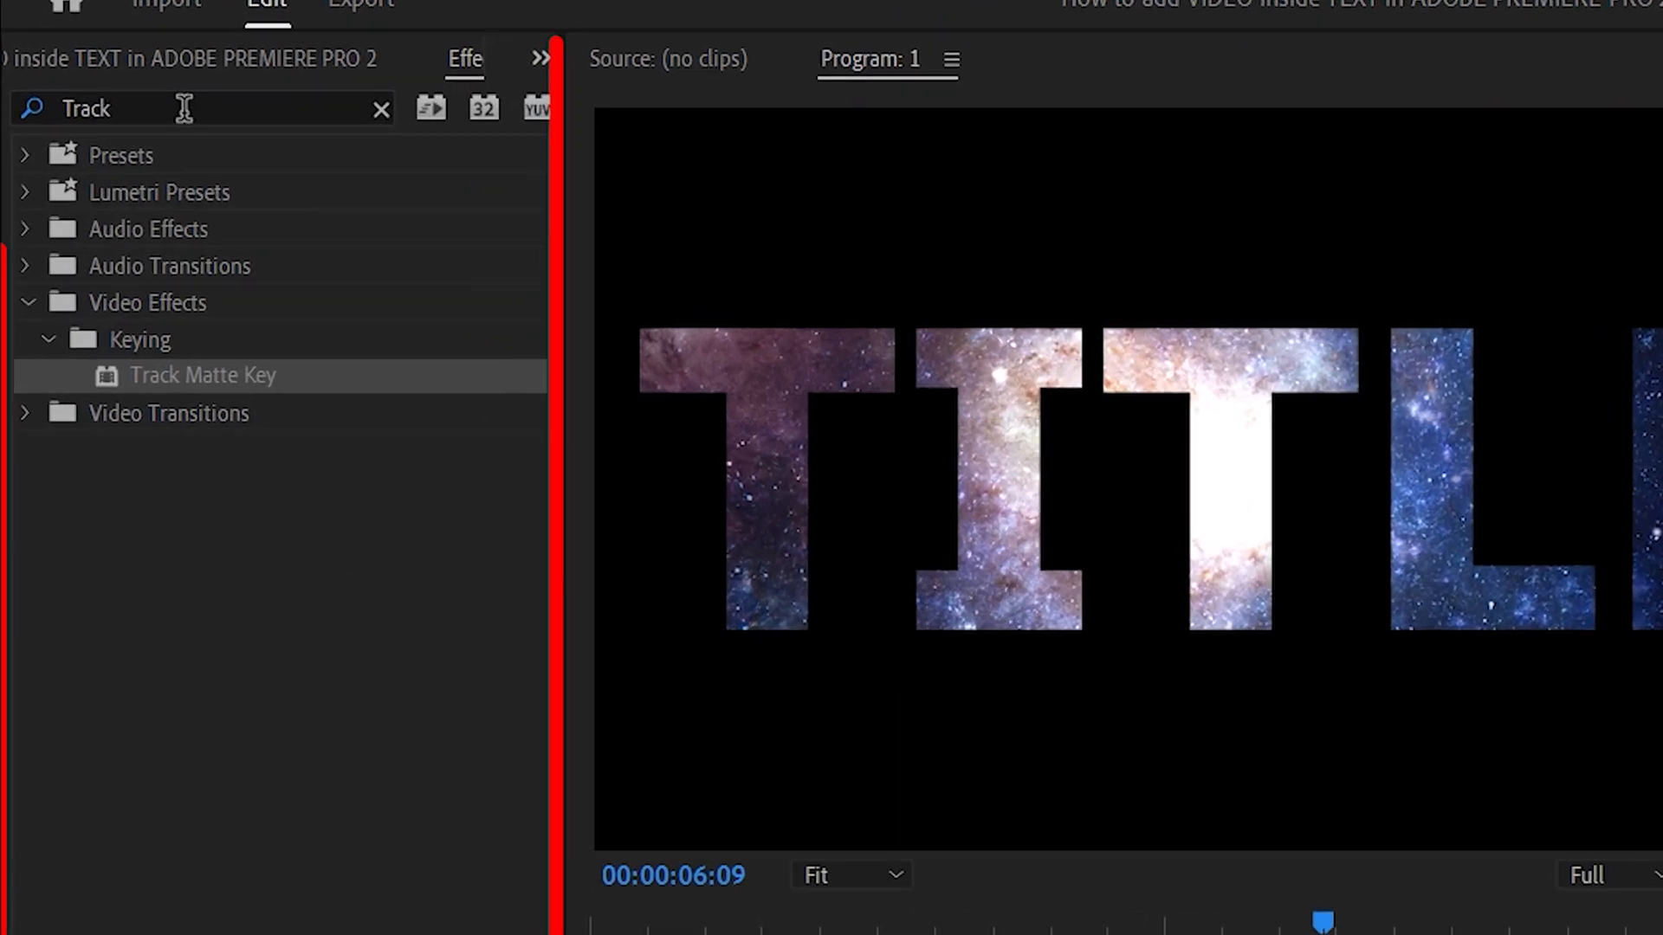
Search the effects for "4 color" and apply 4-Color Gradient to the second part of the galaxy clip on V1.
left_click(109, 131)
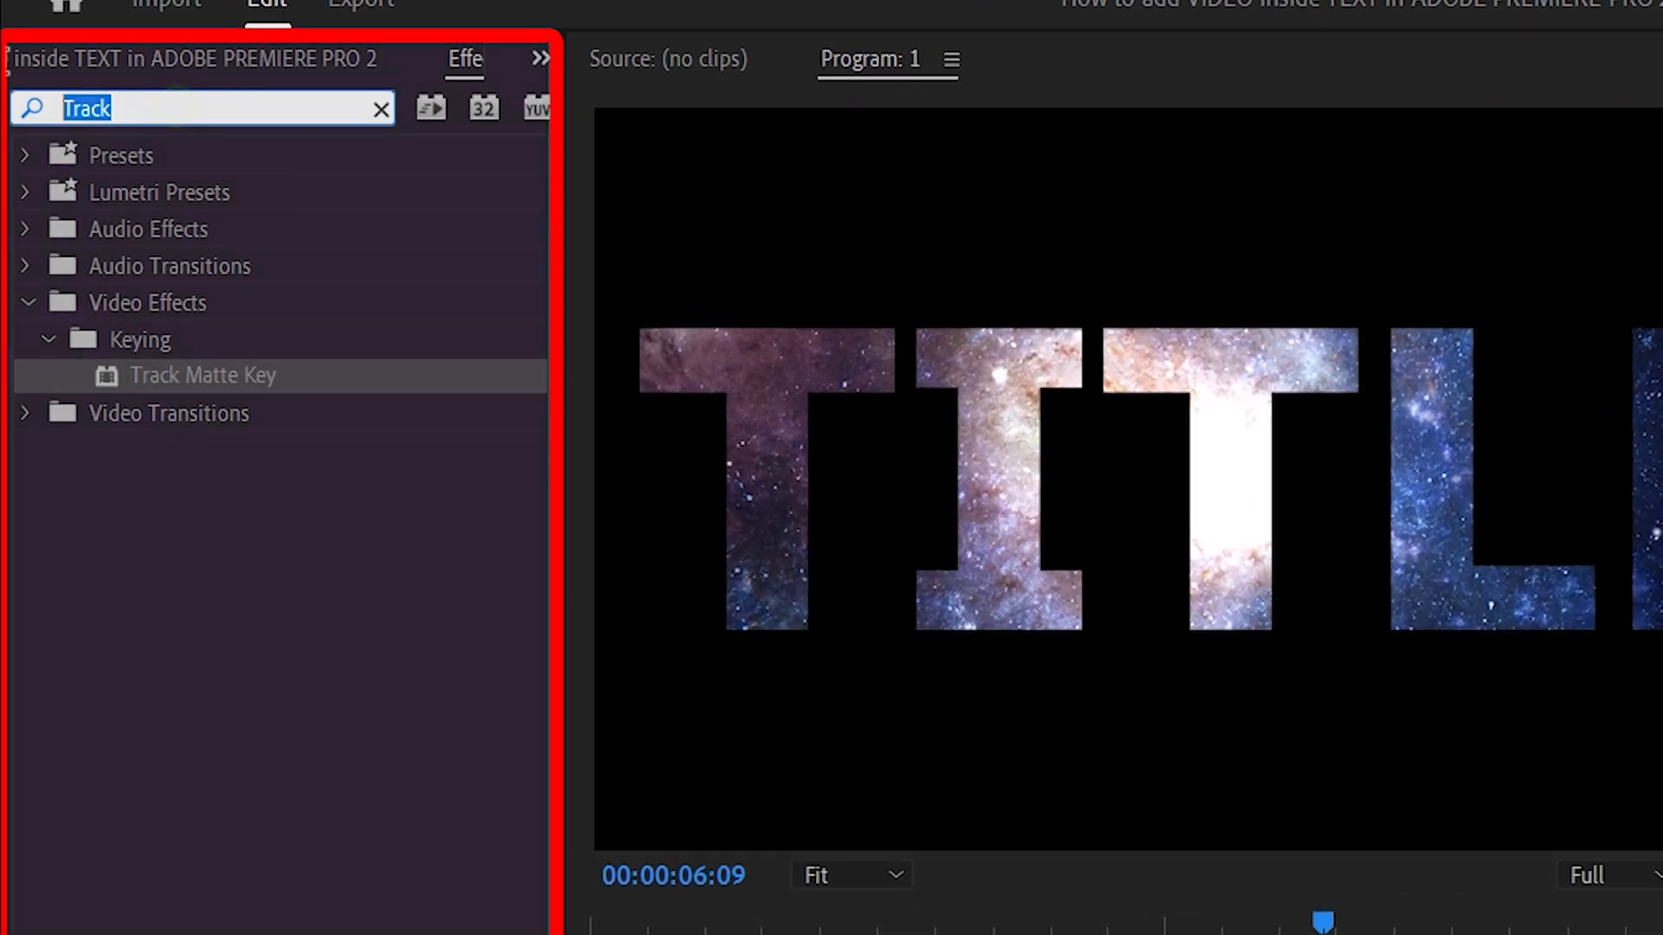
type("5")
key("BackSpace")
type("4 color")
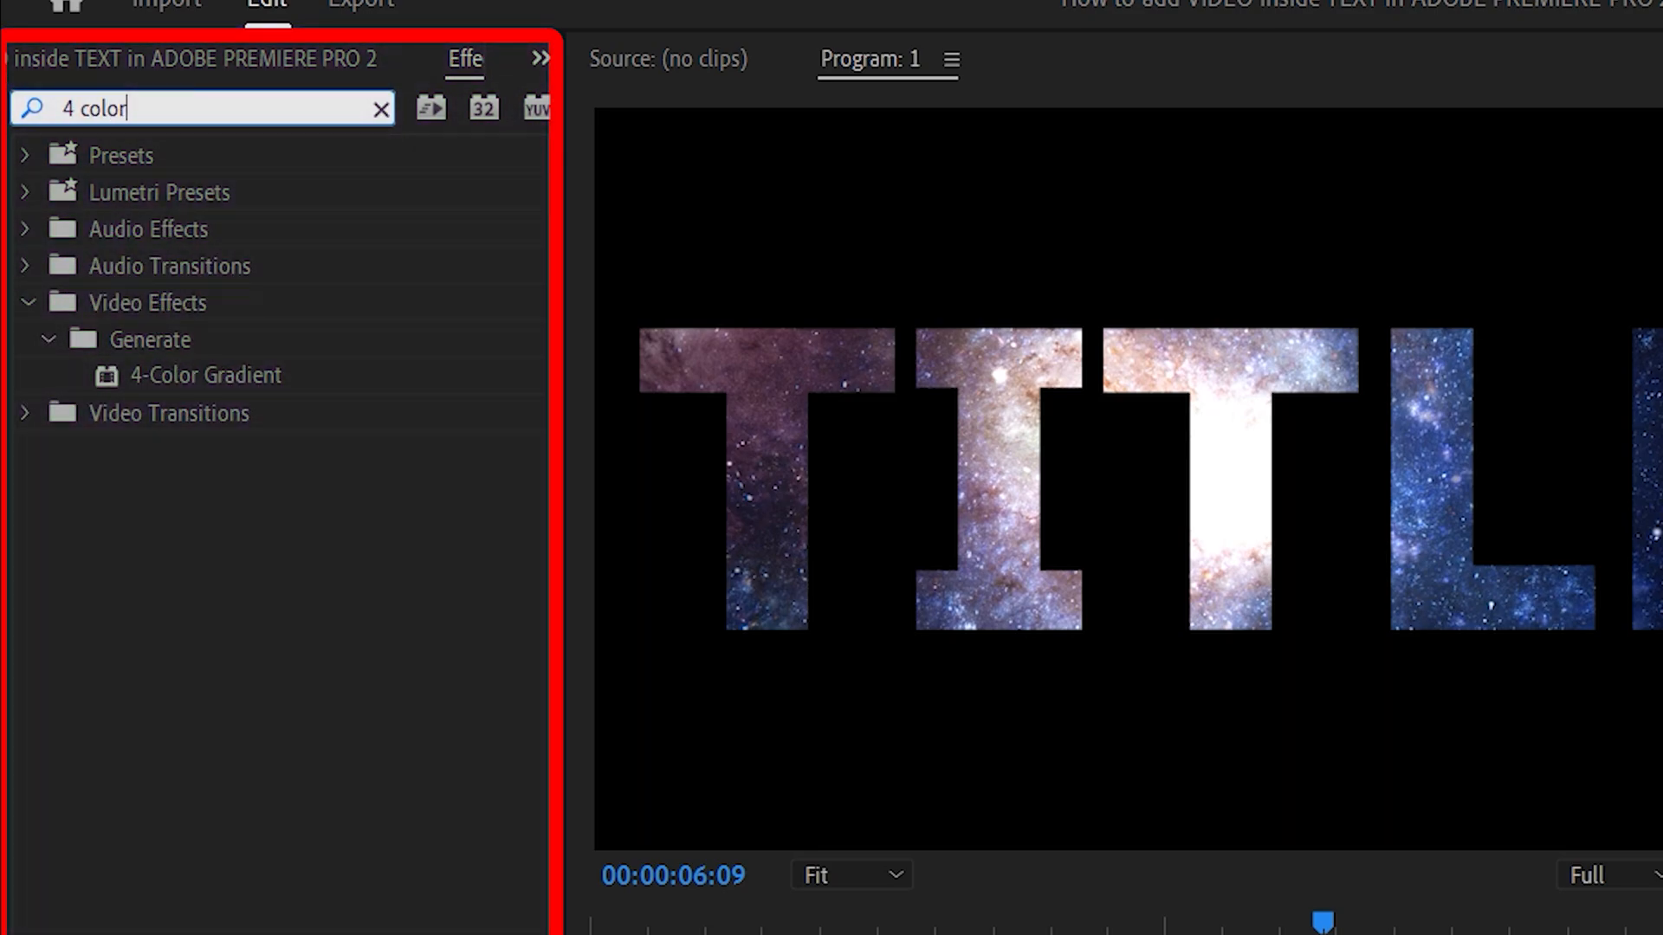
left_click_drag(342, 390, 1114, 934)
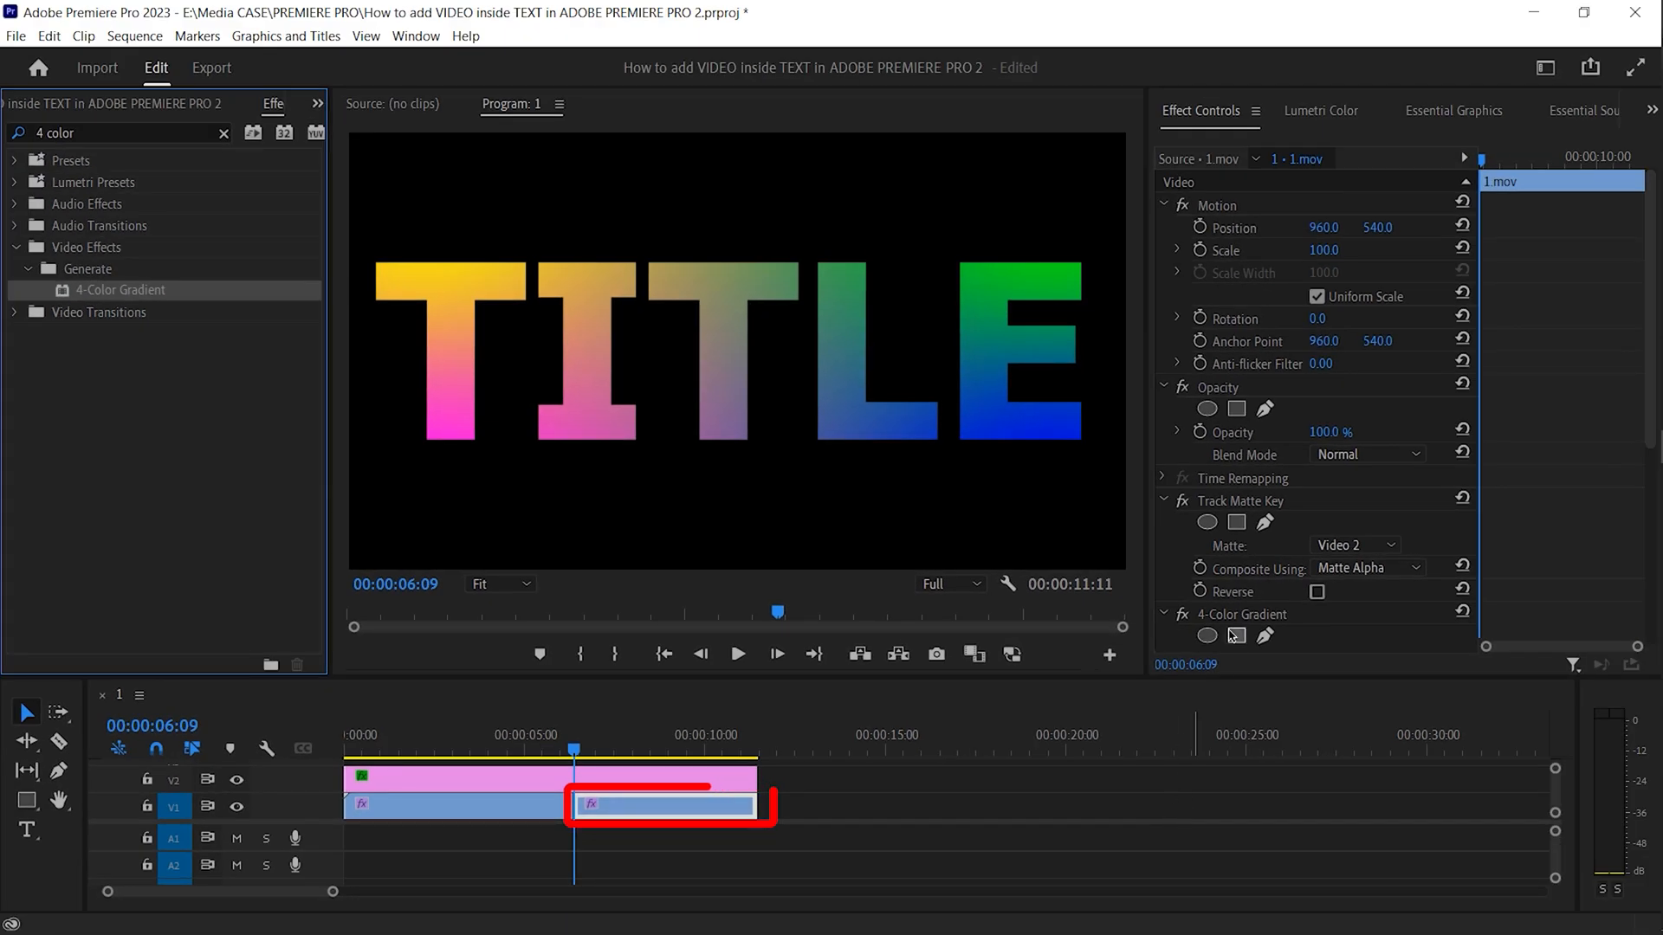
Enable keyframing for Point 1, Point 2, Point 3 and Point 4 of the 4-Color Gradient at 00:00:06:09.
scroll(1655, 350, "down", 2)
scroll(1654, 350, "down", 6)
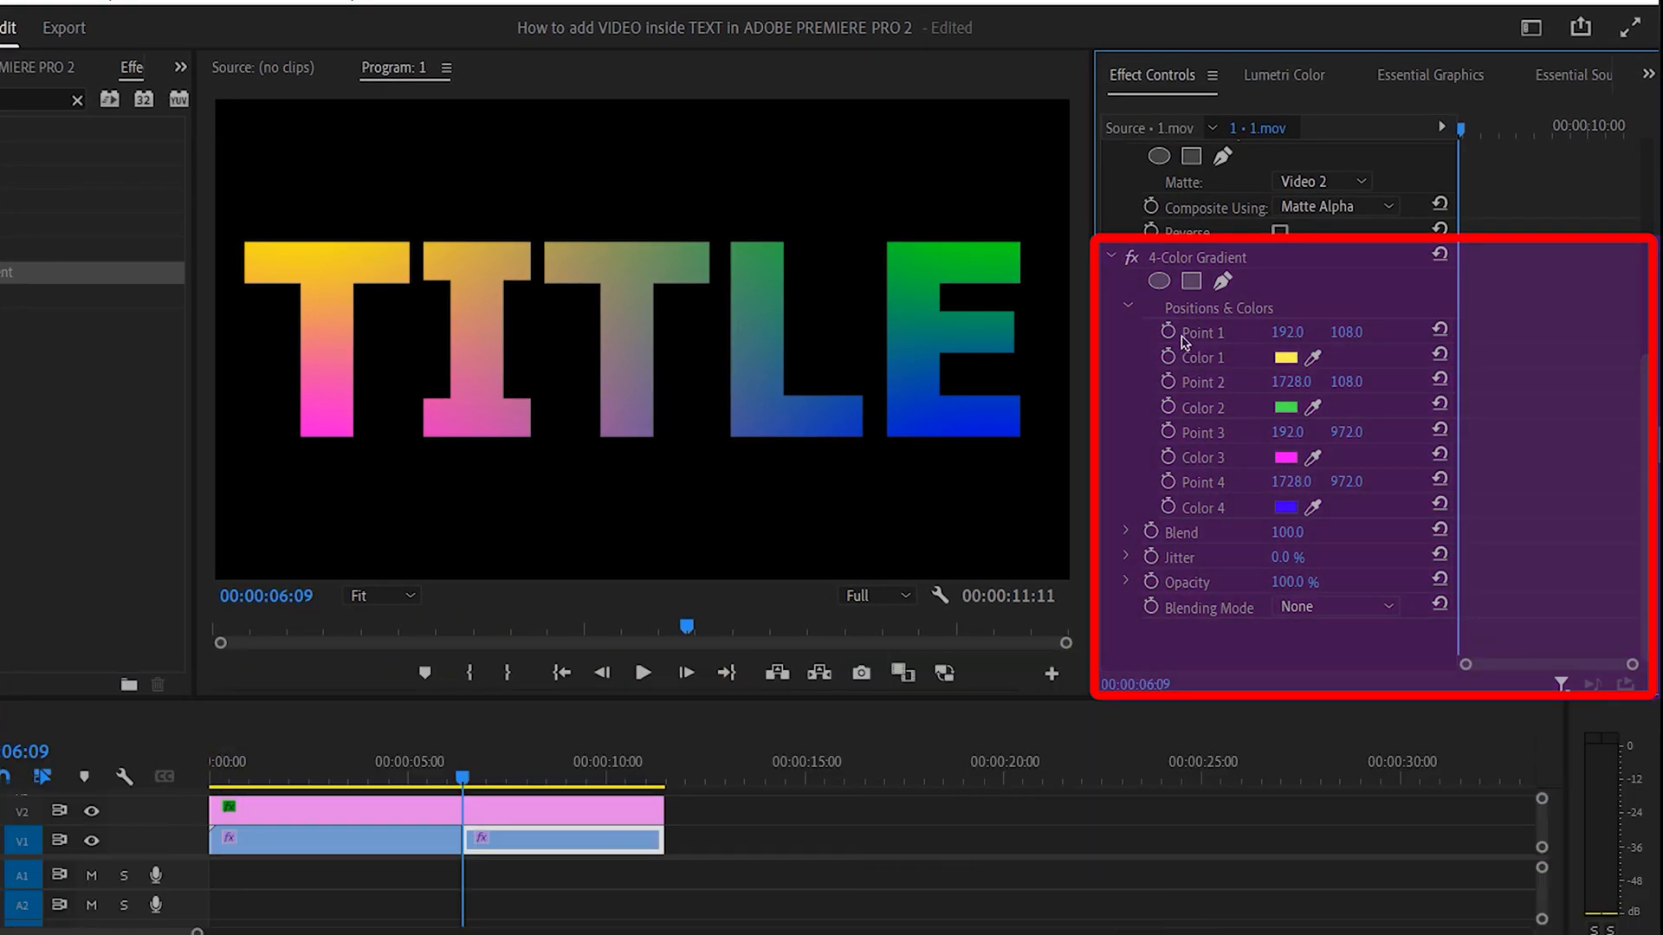
left_click(1168, 332)
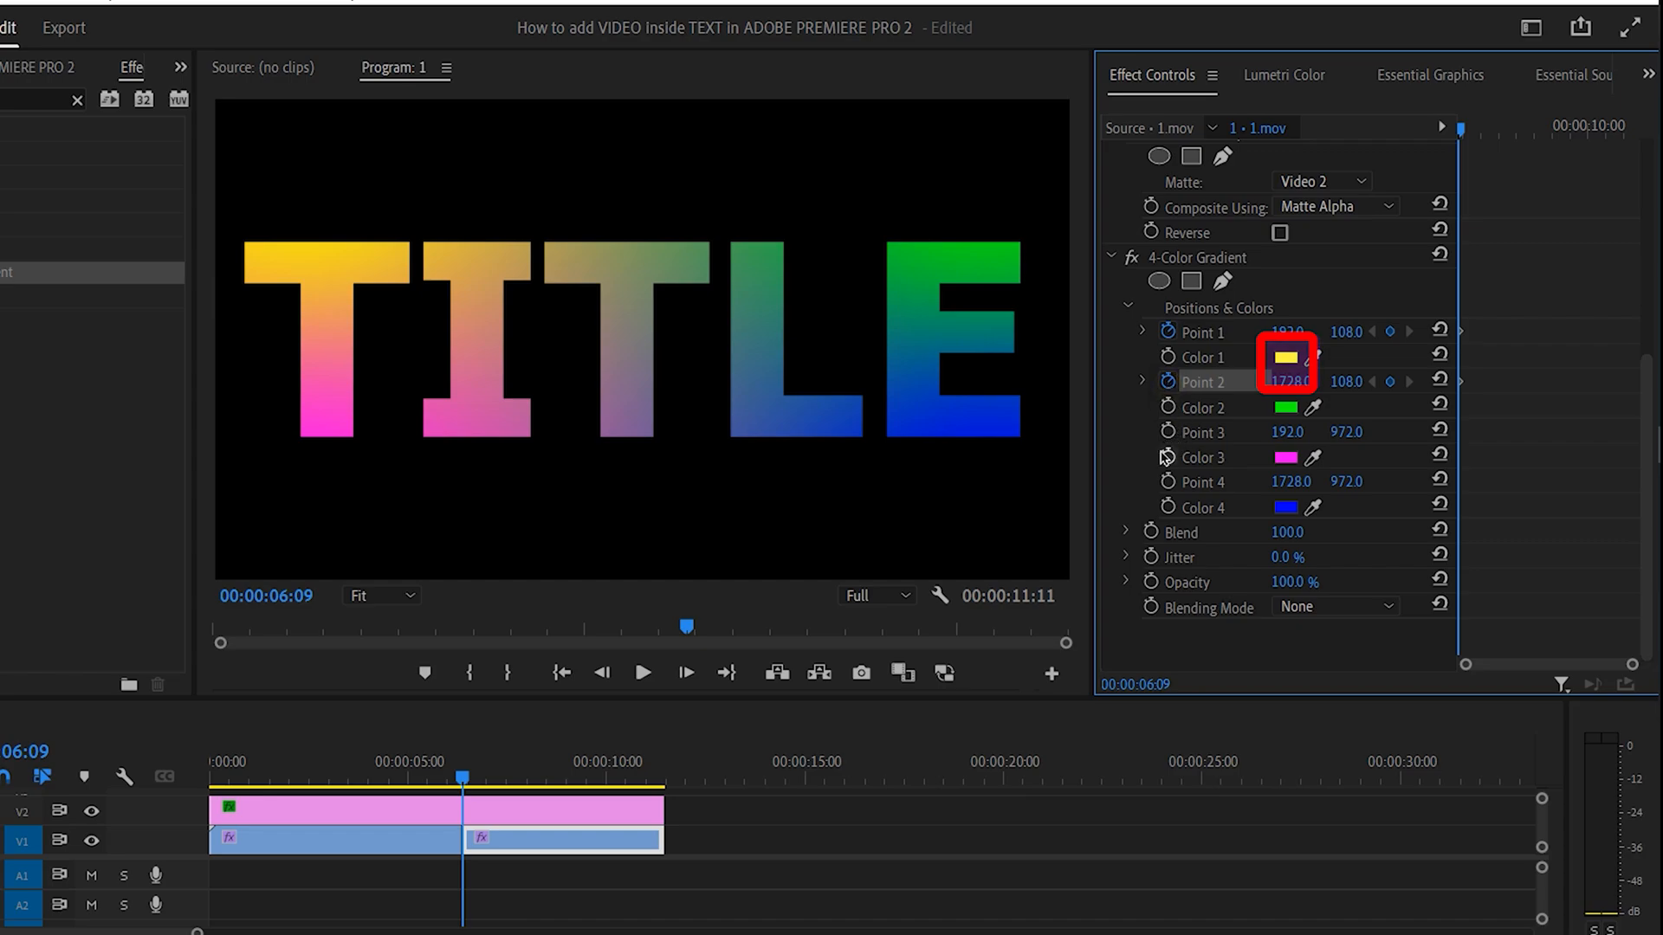
left_click(1168, 482)
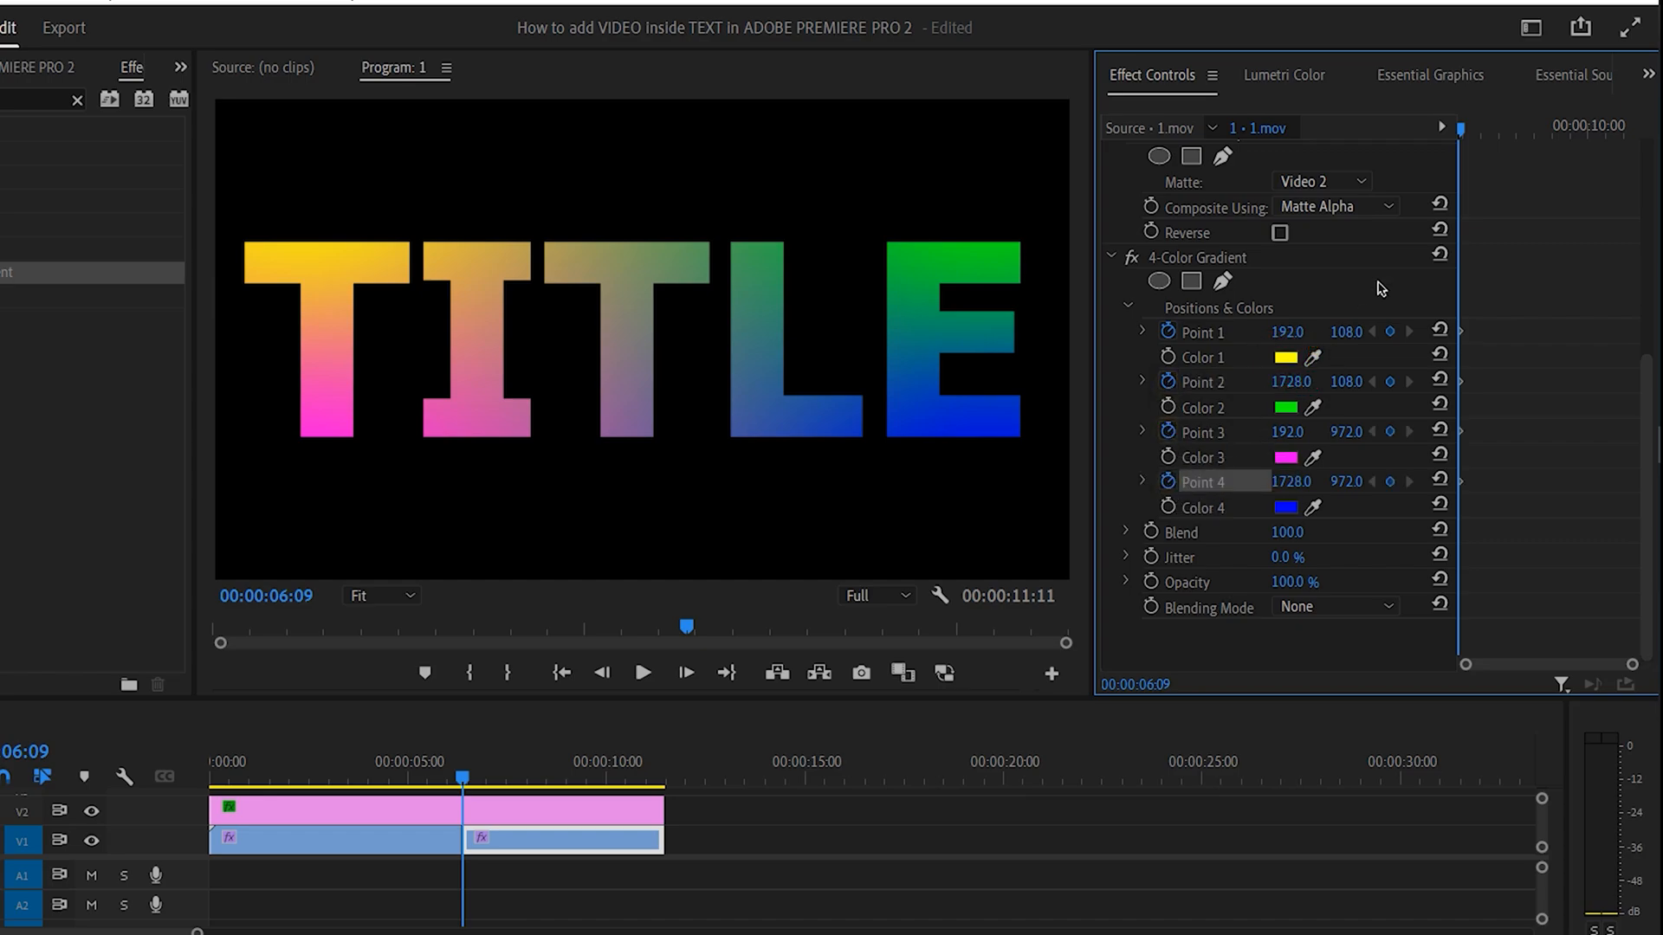
At 00:00:08:00, set gradient Point 1 to 1859, 848, Point 2 to 3528, -2427, Point 3 to -2629, -178 and Point 4 to -254, -711.
mouse_move(1527, 128)
left_mouse_down()
mouse_move(1496, 134)
mouse_move(1520, 147)
left_mouse_up()
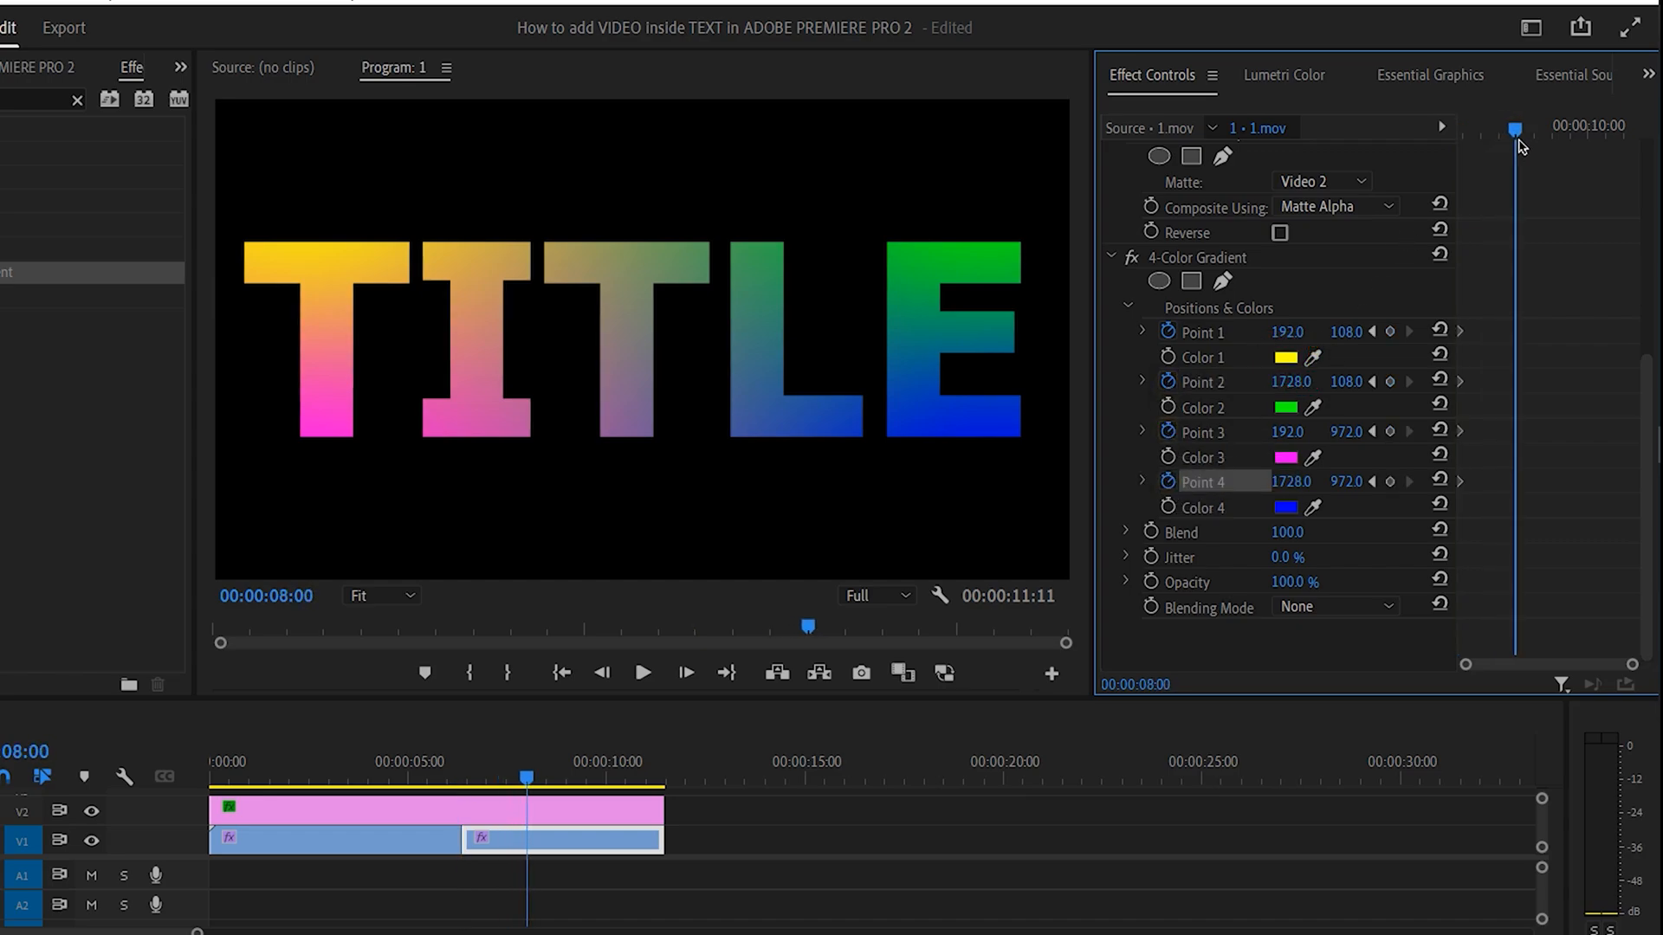
left_click_drag(1288, 332, 1628, 332)
left_click_drag(1345, 334, 1558, 334)
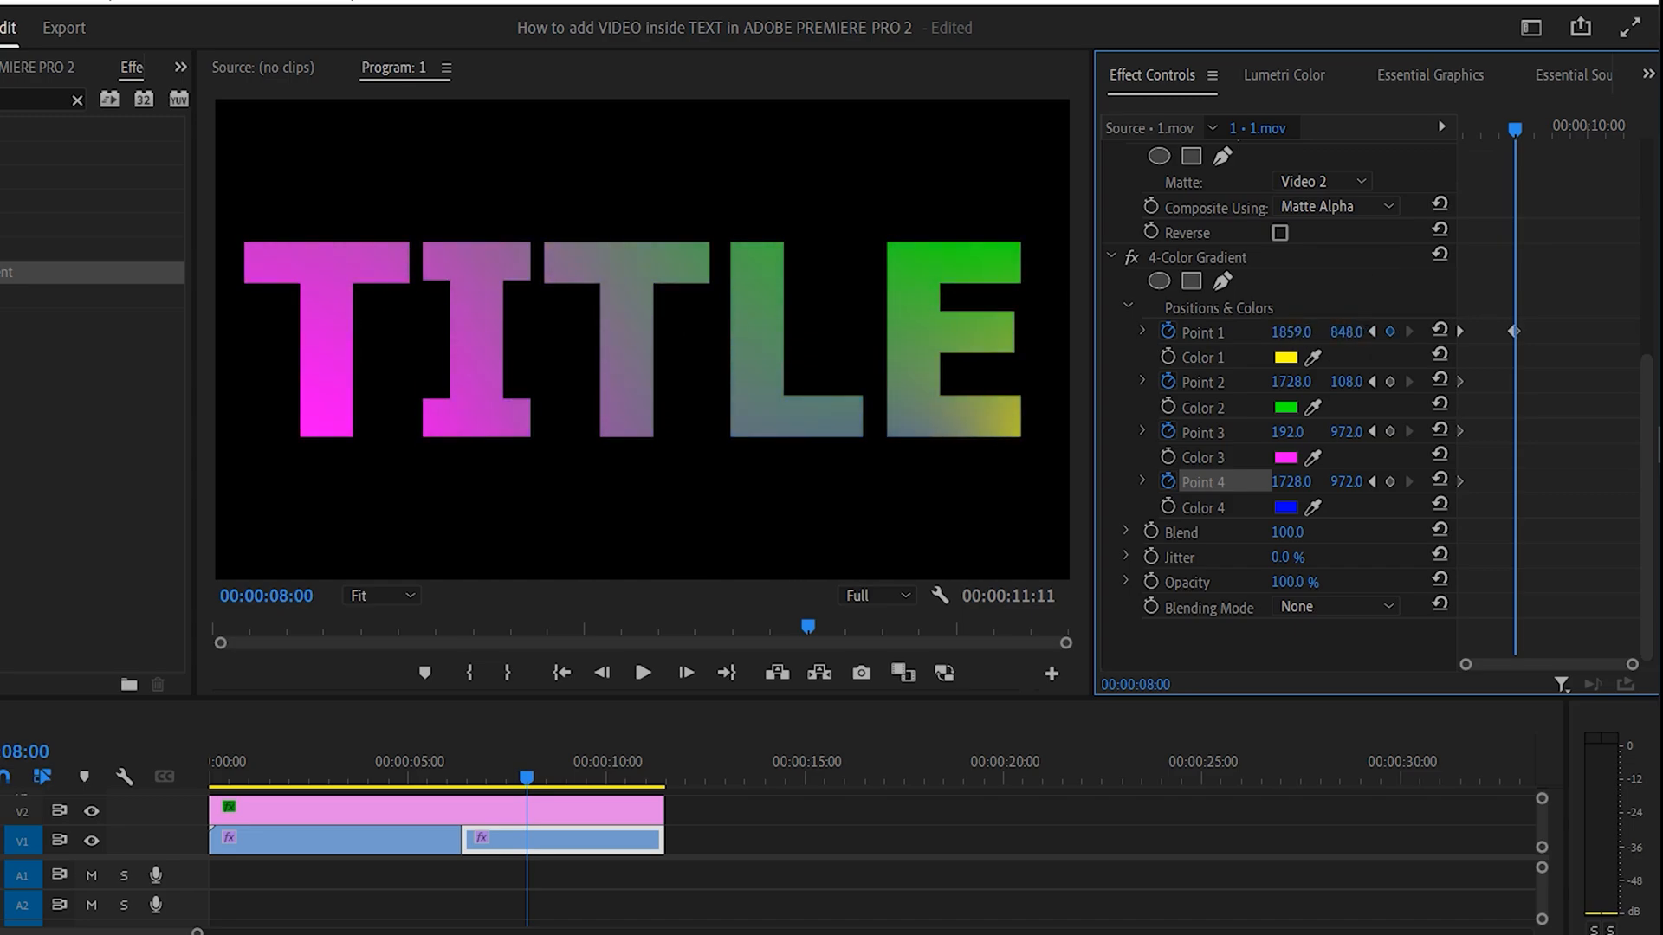
left_click_drag(1290, 382, 1420, 382)
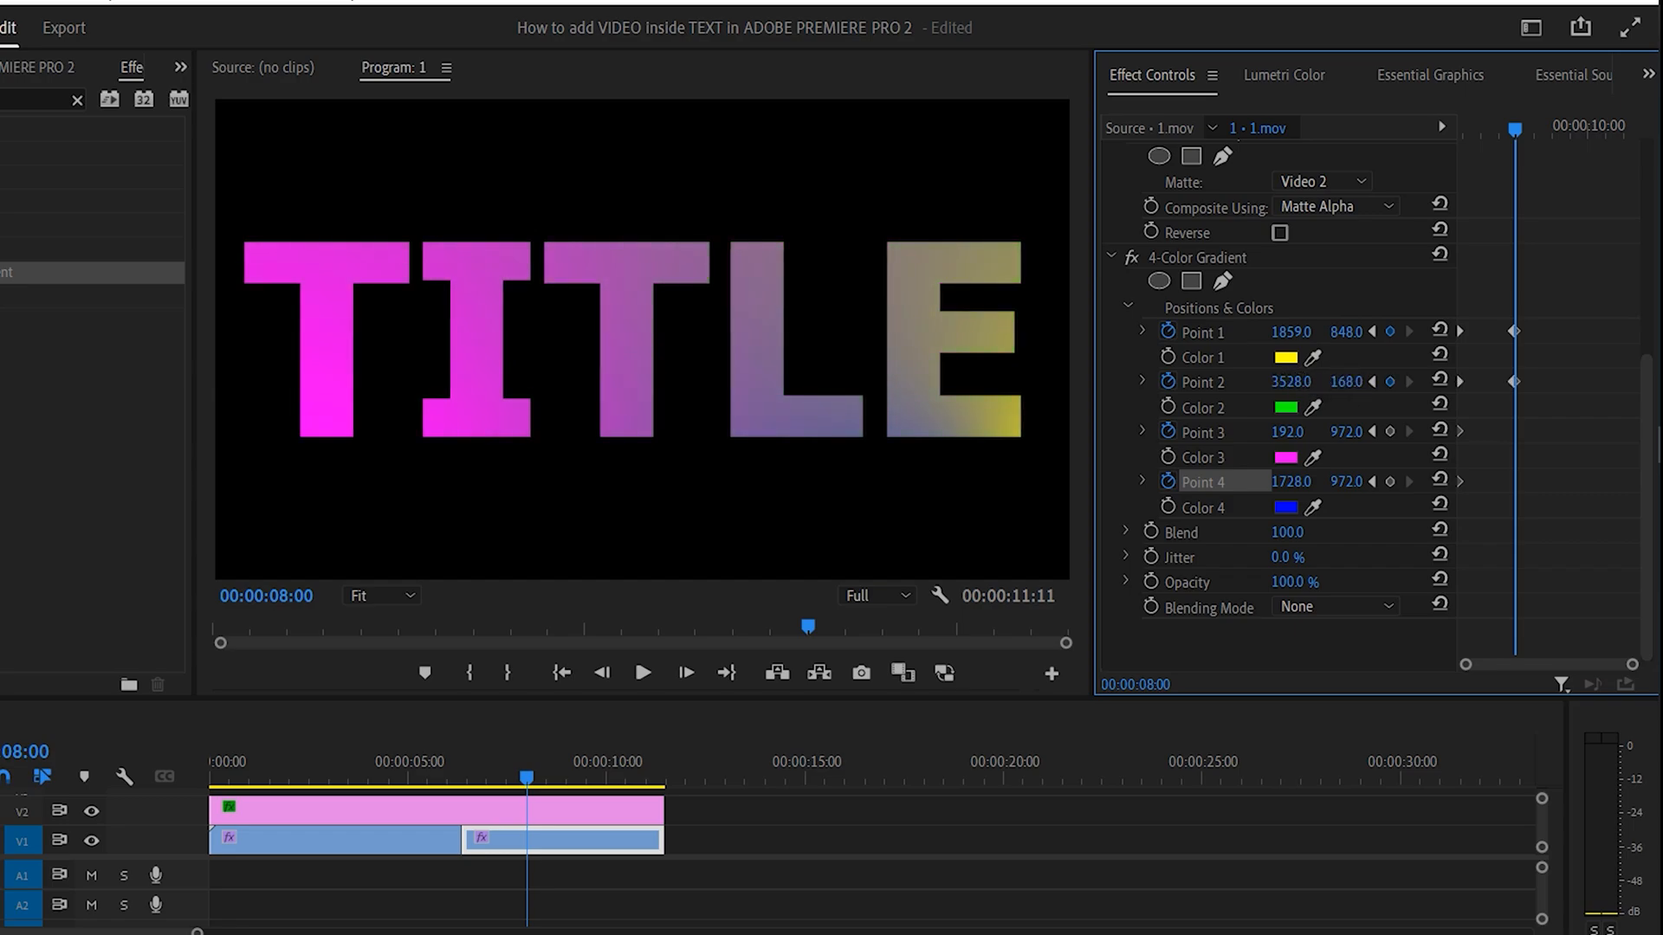
left_click_drag(1287, 431, 1403, 431)
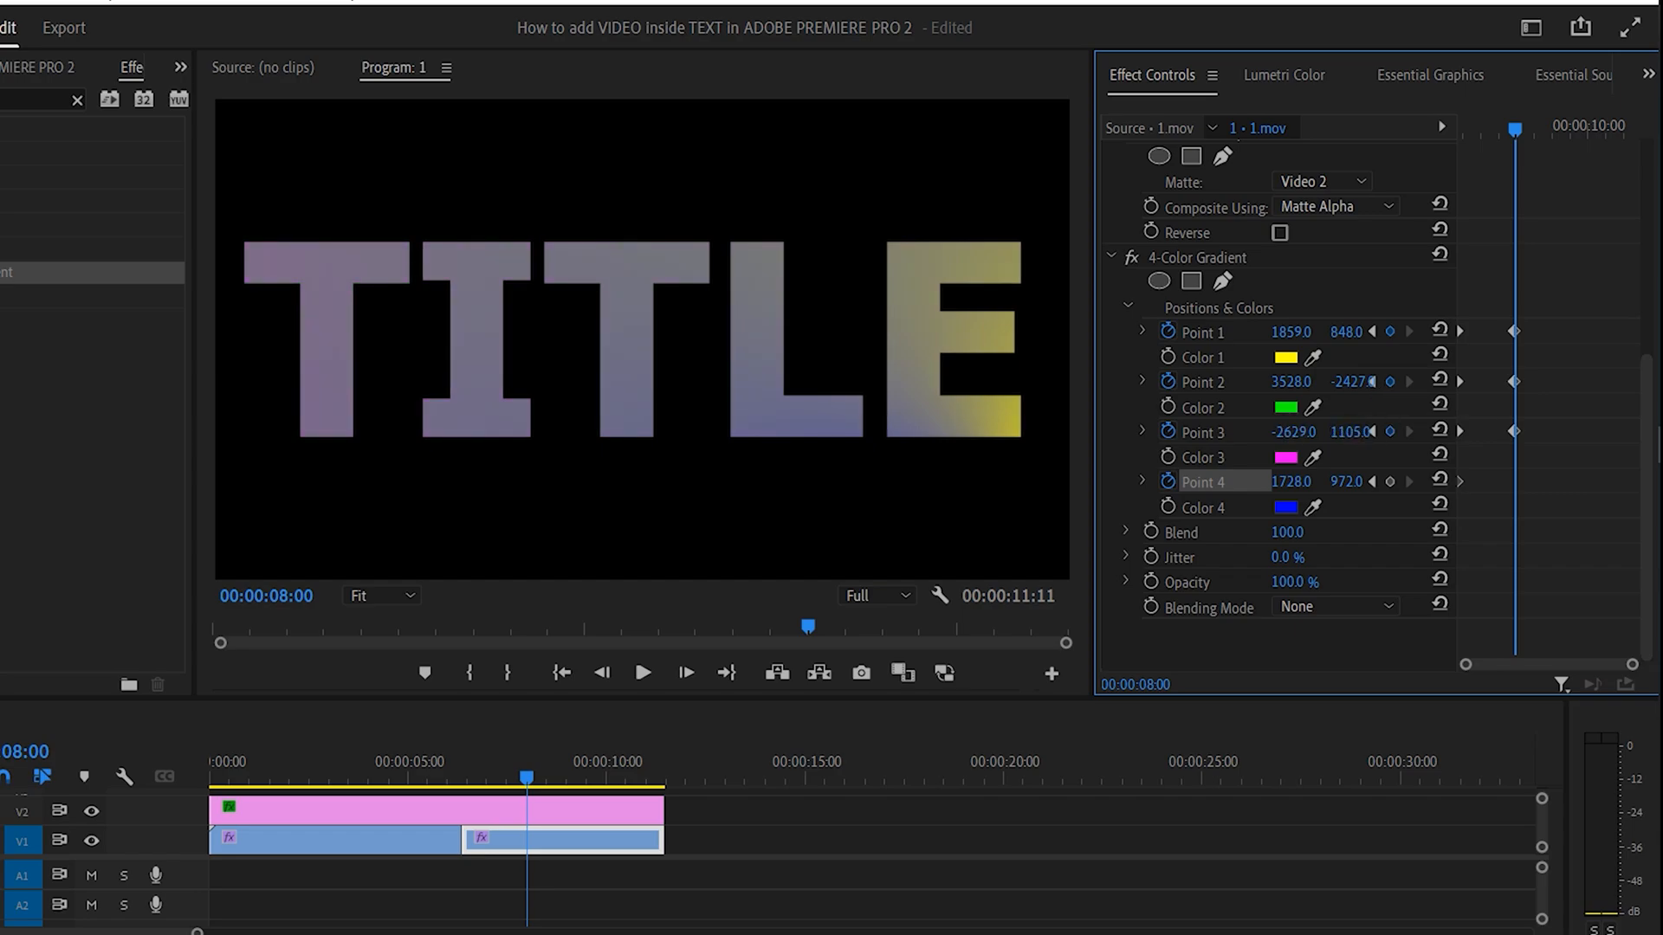
left_click_drag(1302, 481, 1217, 481)
mouse_move(1352, 490)
left_mouse_down()
mouse_move(1281, 490)
mouse_move(1359, 483)
left_mouse_up()
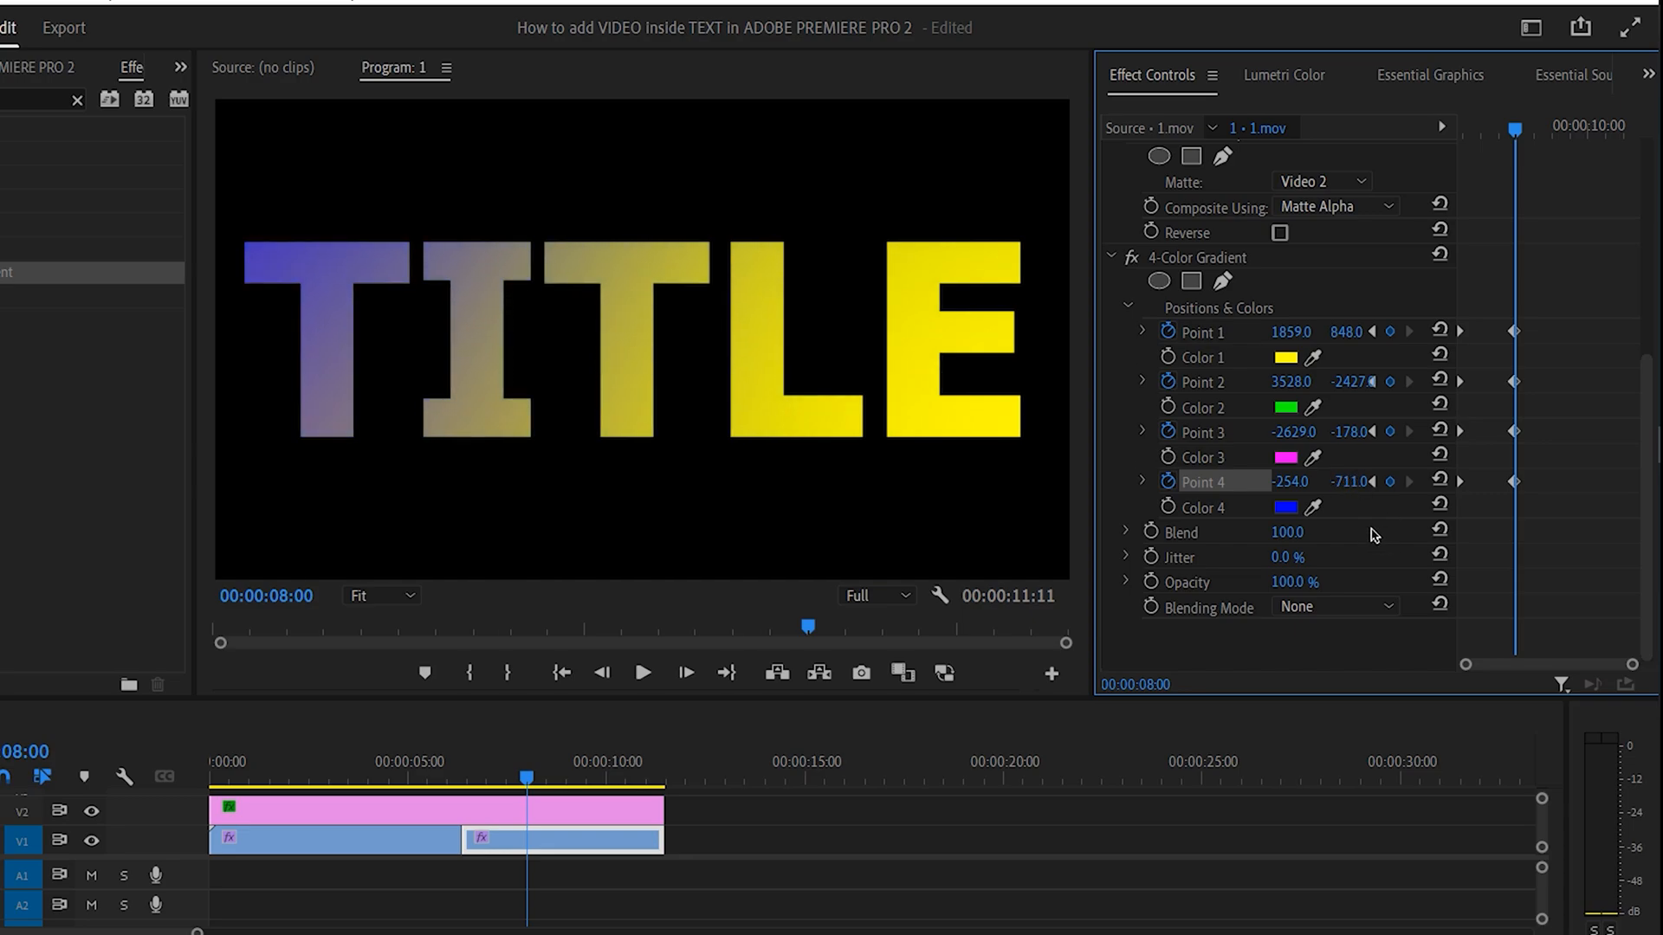
Play back the gradient animation from the start of the second clip to about 00:00:08:00.
left_click_drag(1516, 128, 1461, 141)
key("space")
key("space")
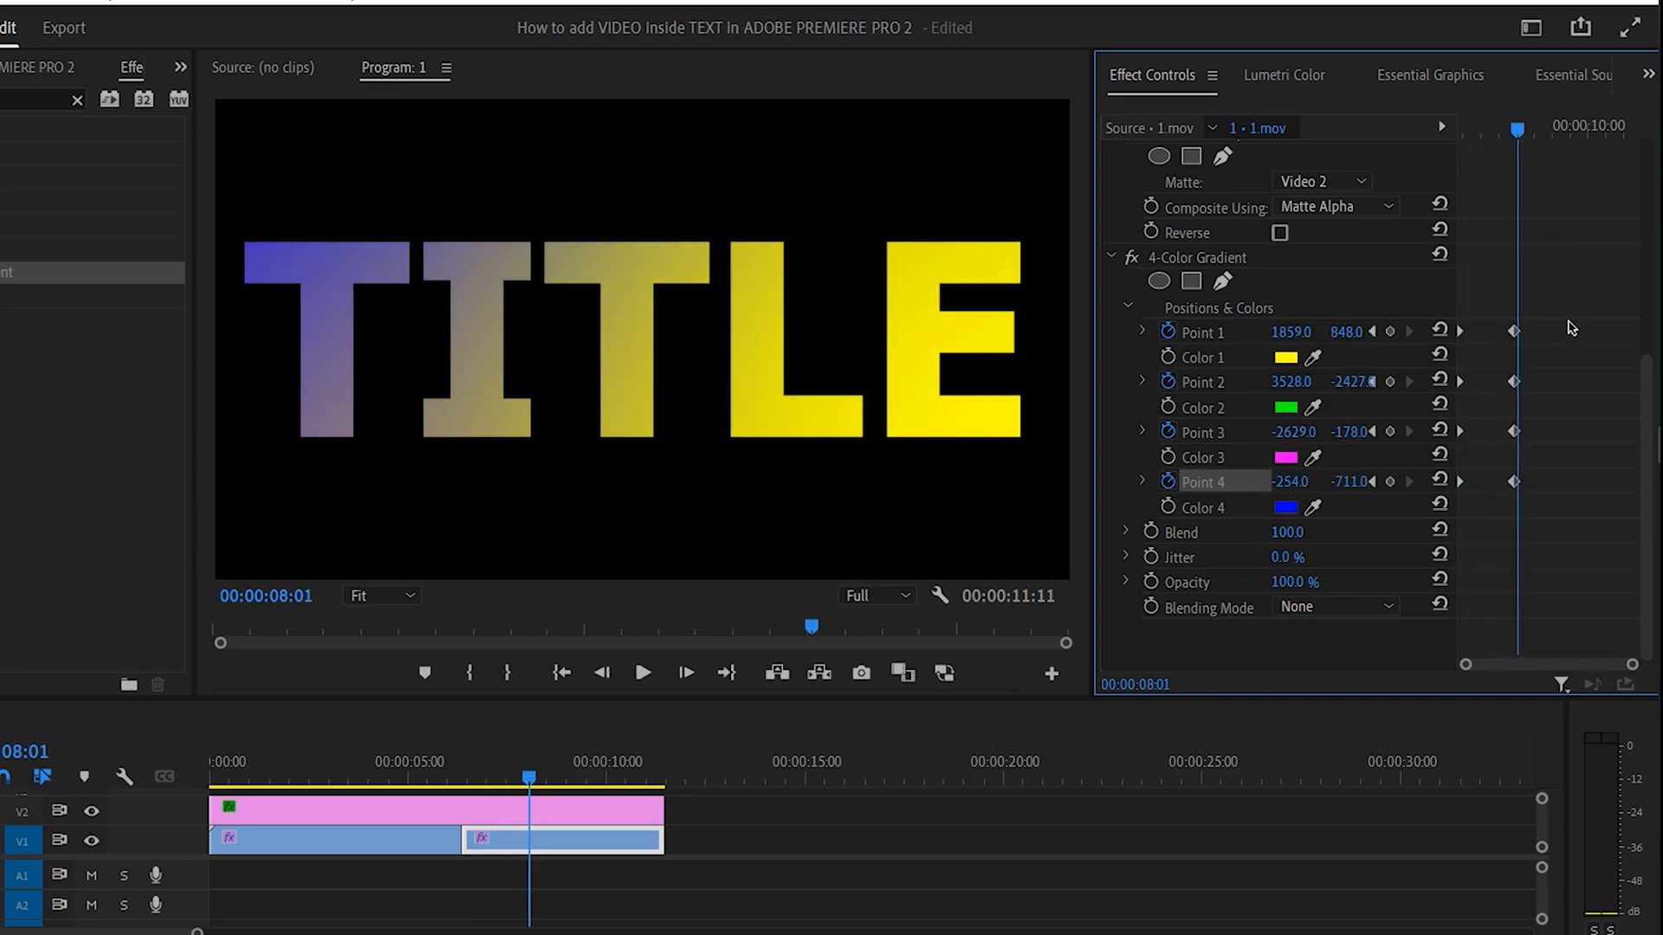
Copy all keyframes of the four gradient points and paste them at 00:00:09:18.
mouse_move(1517, 129)
left_mouse_down()
mouse_move(1500, 130)
mouse_move(1576, 163)
left_mouse_up()
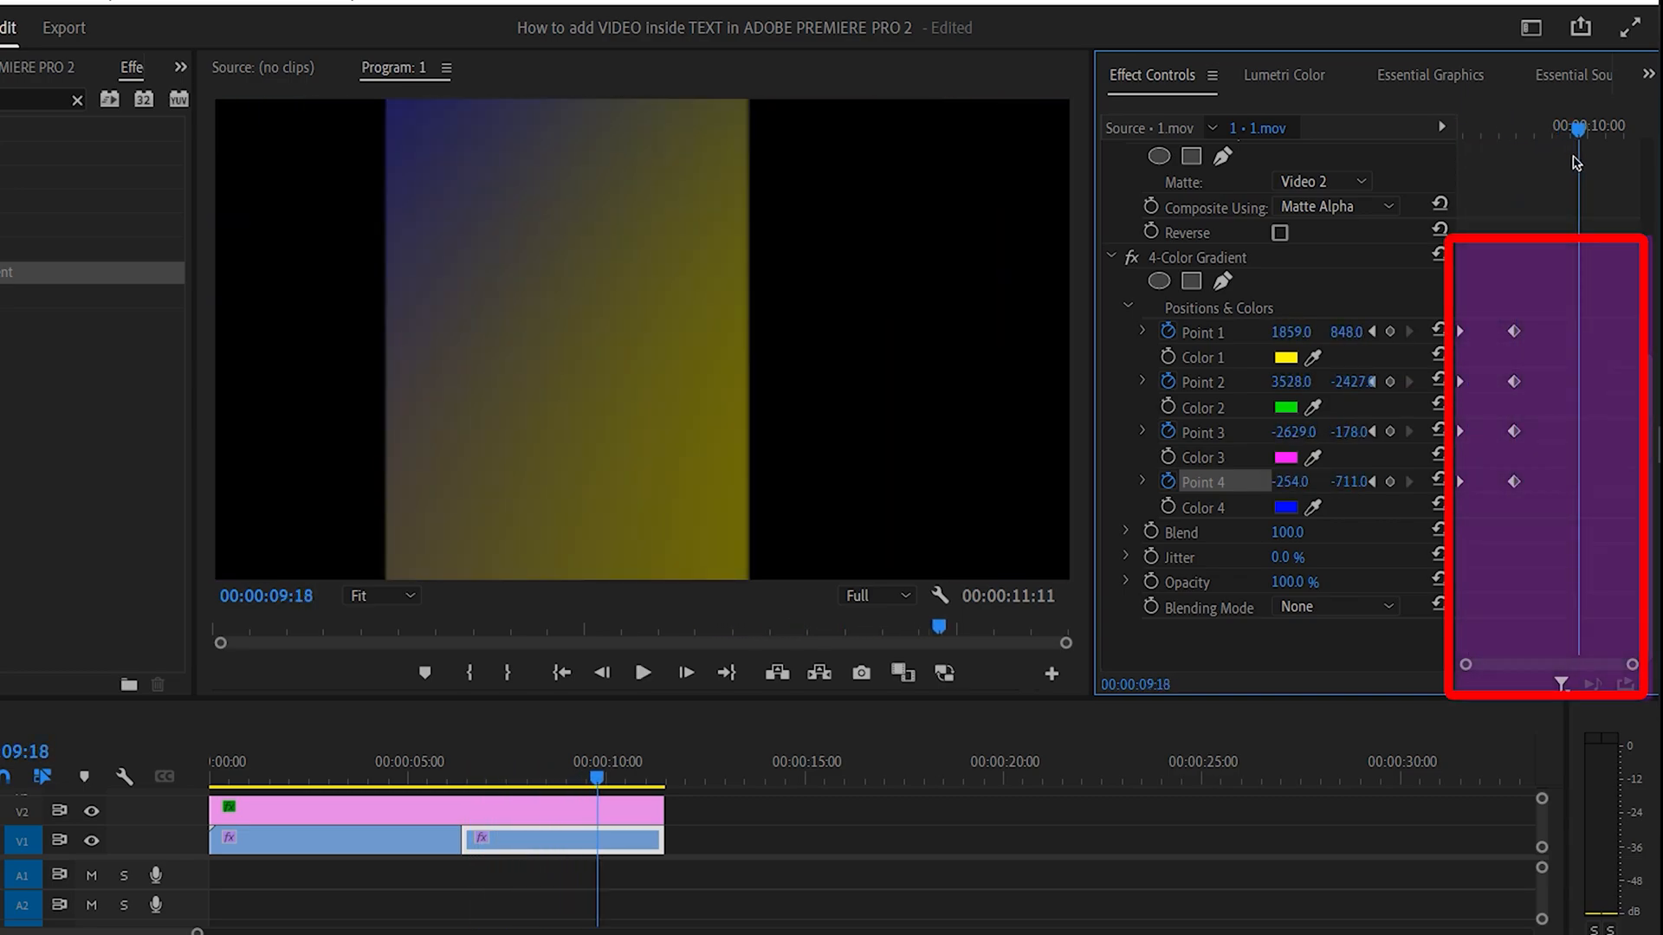
left_click_drag(1530, 371, 1354, 596)
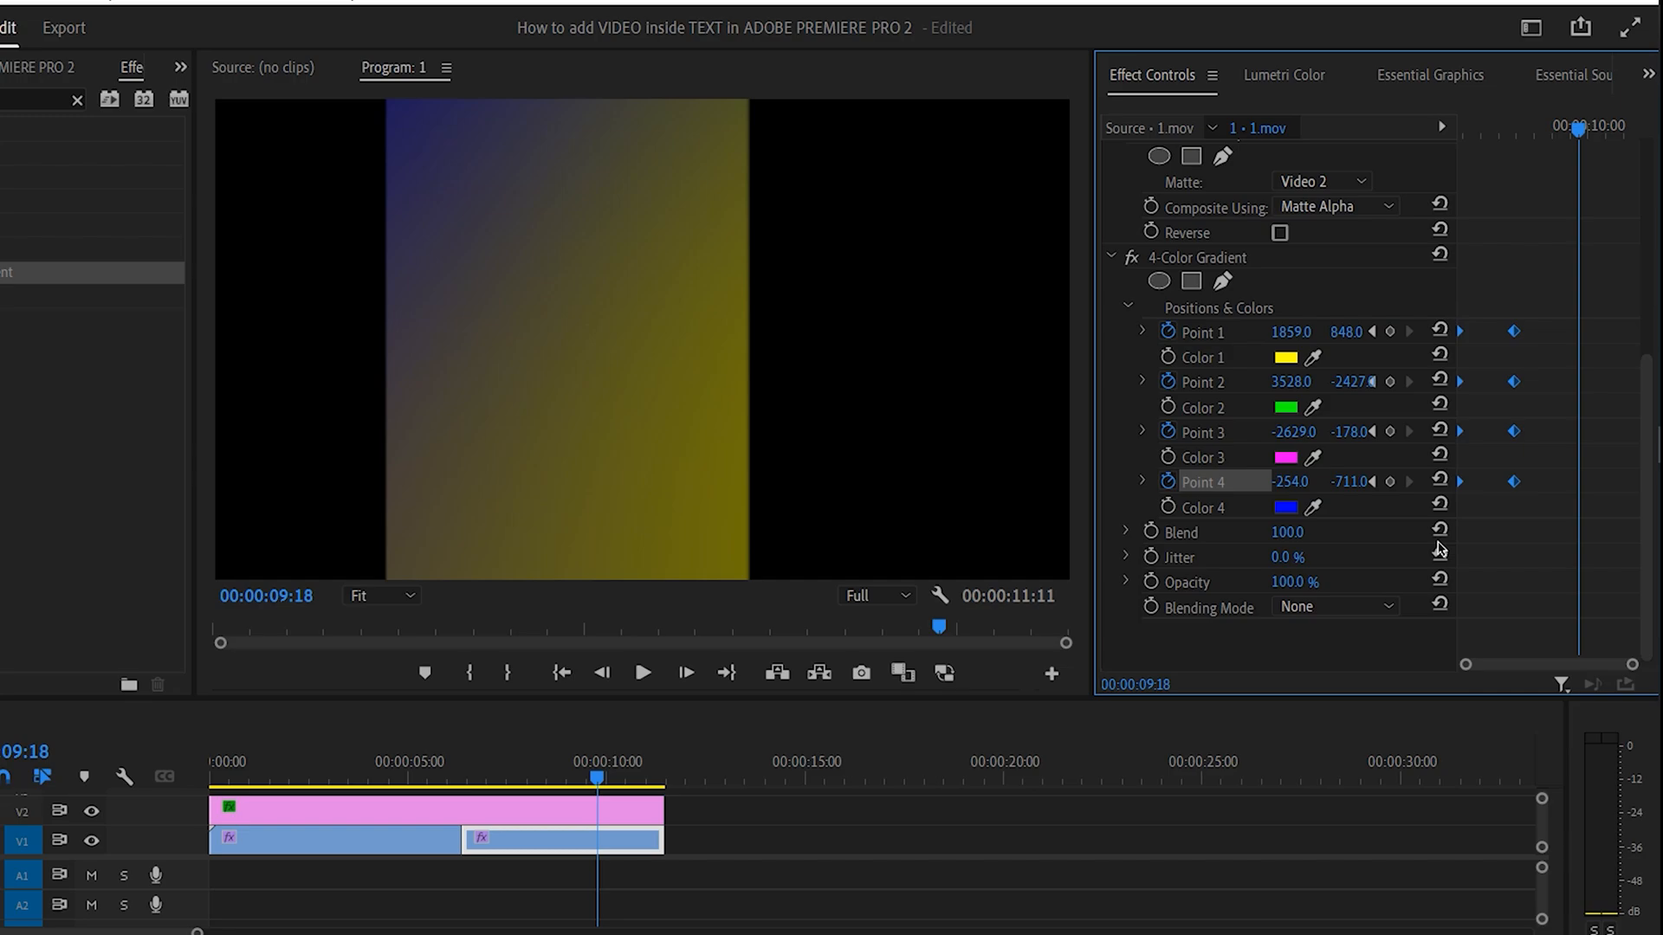
key("ctrl+v")
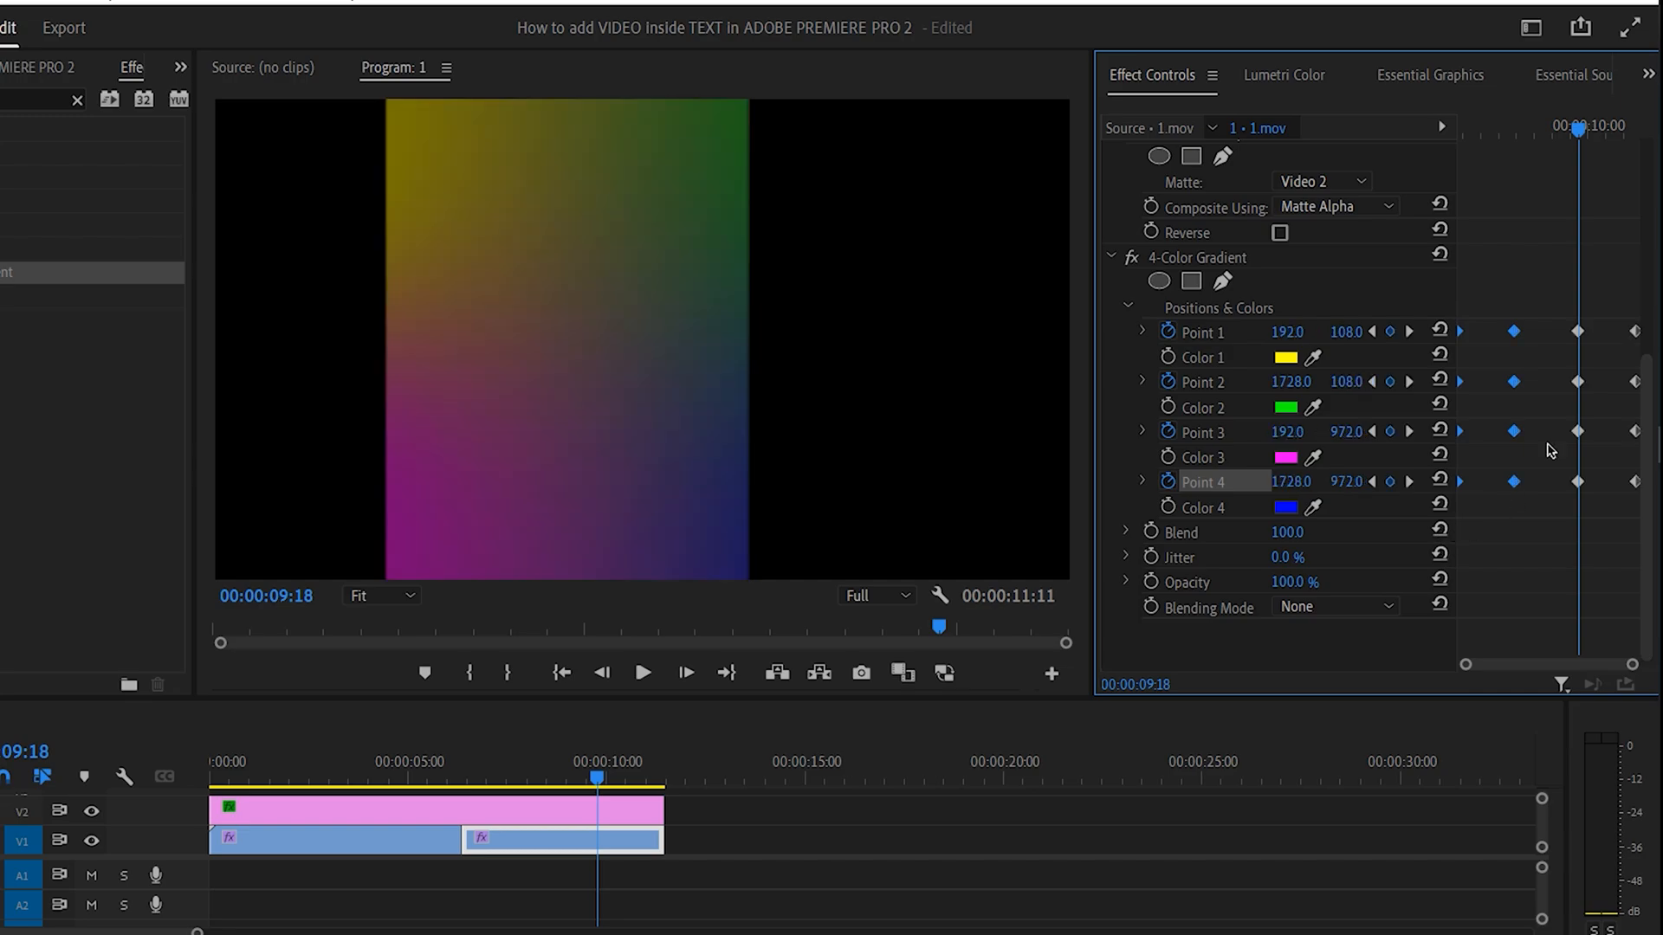
Play back the repeated gradient animation from near the start of the second clip through the title's closing zoom.
left_click_drag(1579, 148, 1491, 205)
key("space")
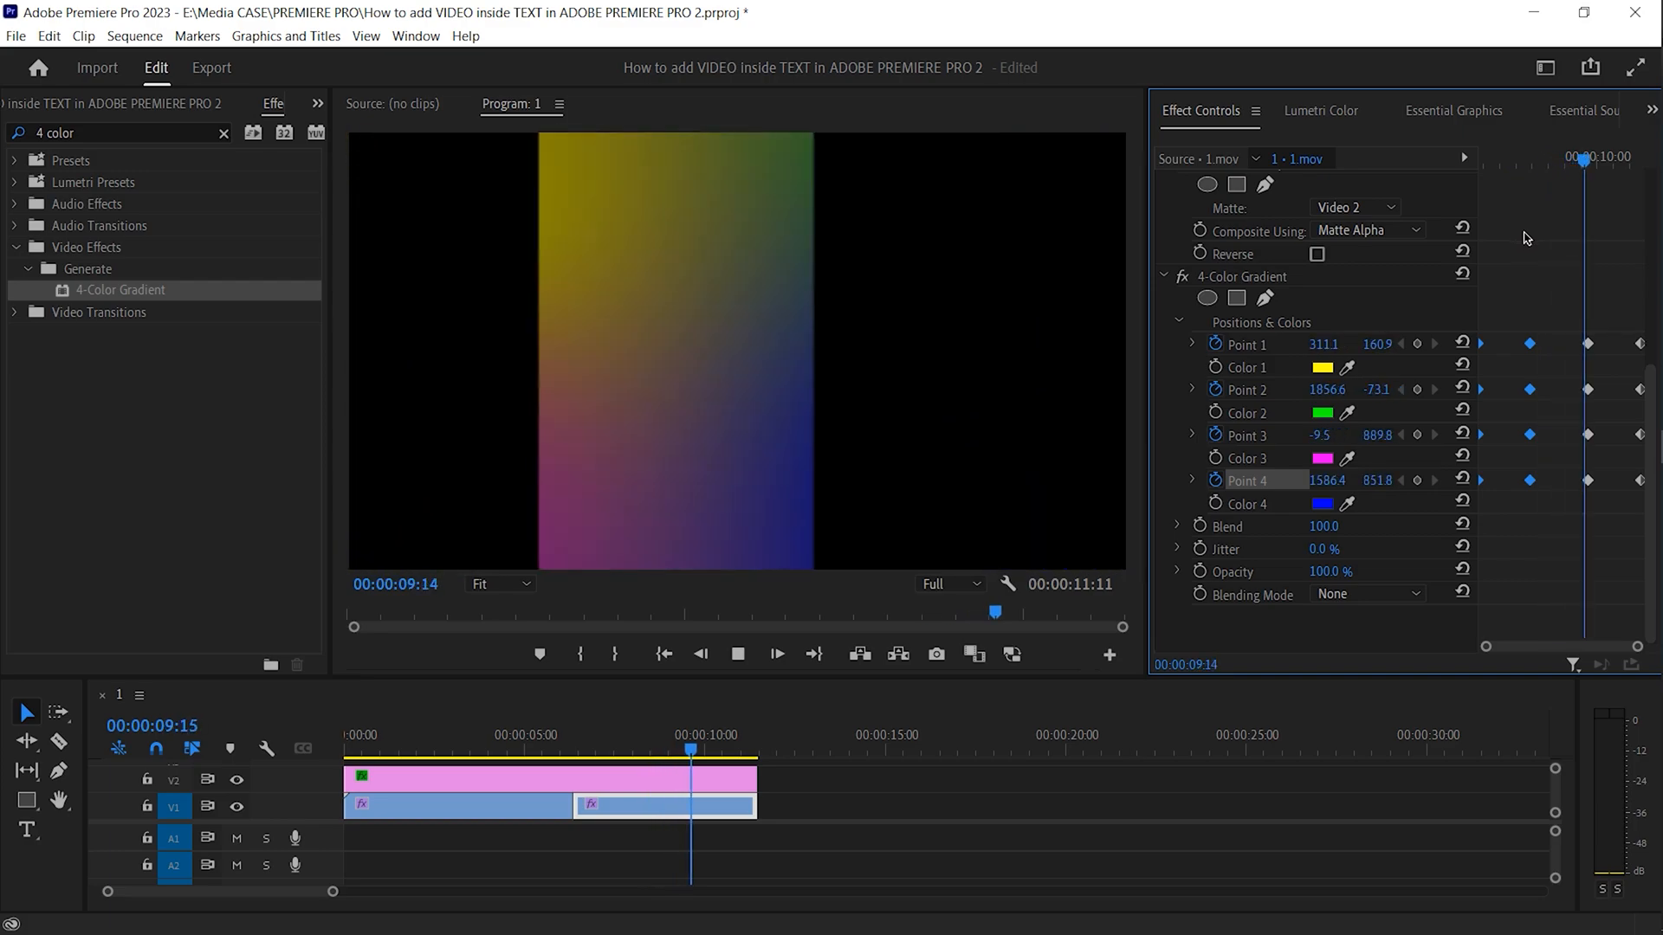
key("space")
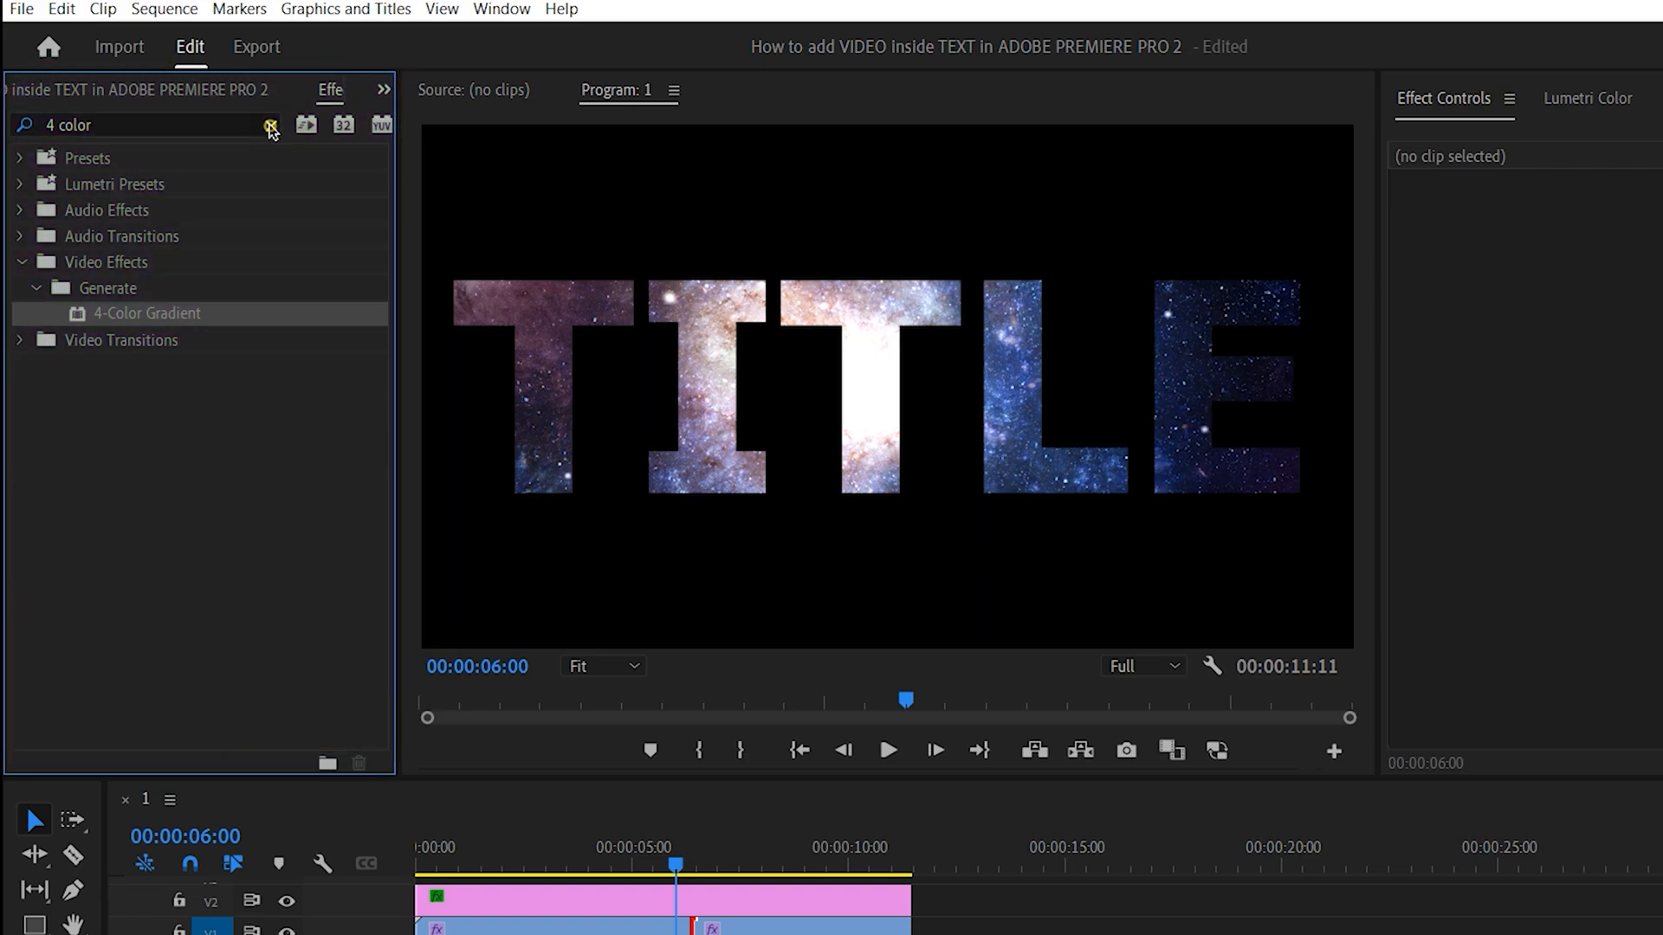
Clear the effects search and add a Cross Dissolve transition at the cut between the two V1 clips.
left_click(272, 126)
left_click(21, 289)
left_click(35, 313)
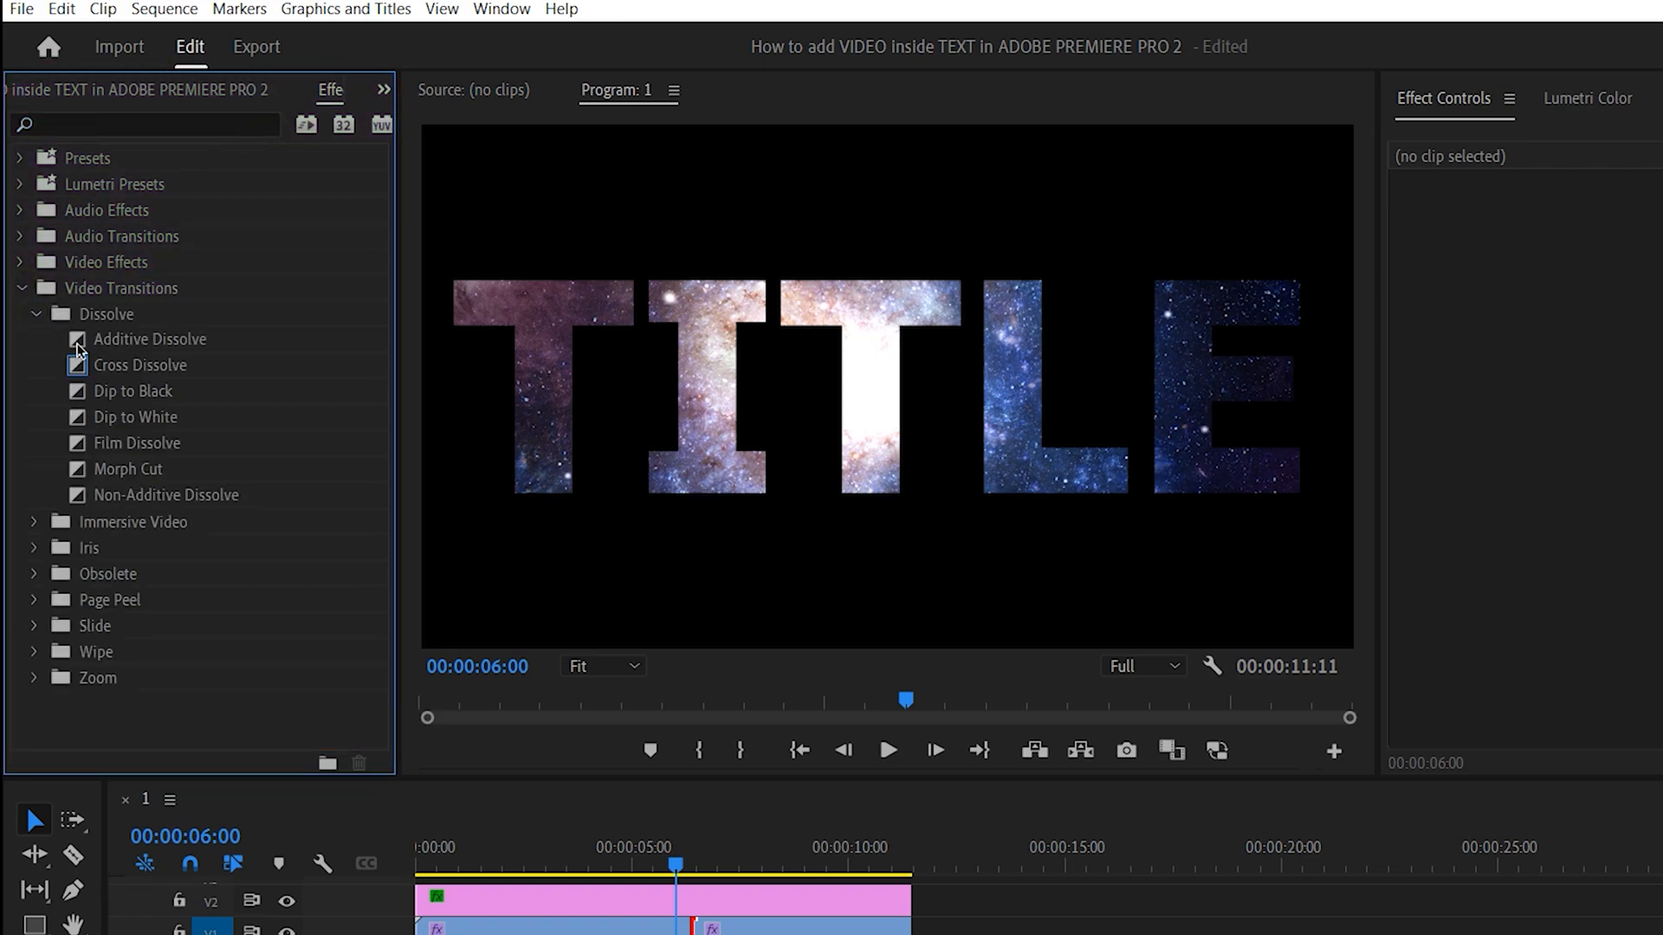
left_click(183, 366)
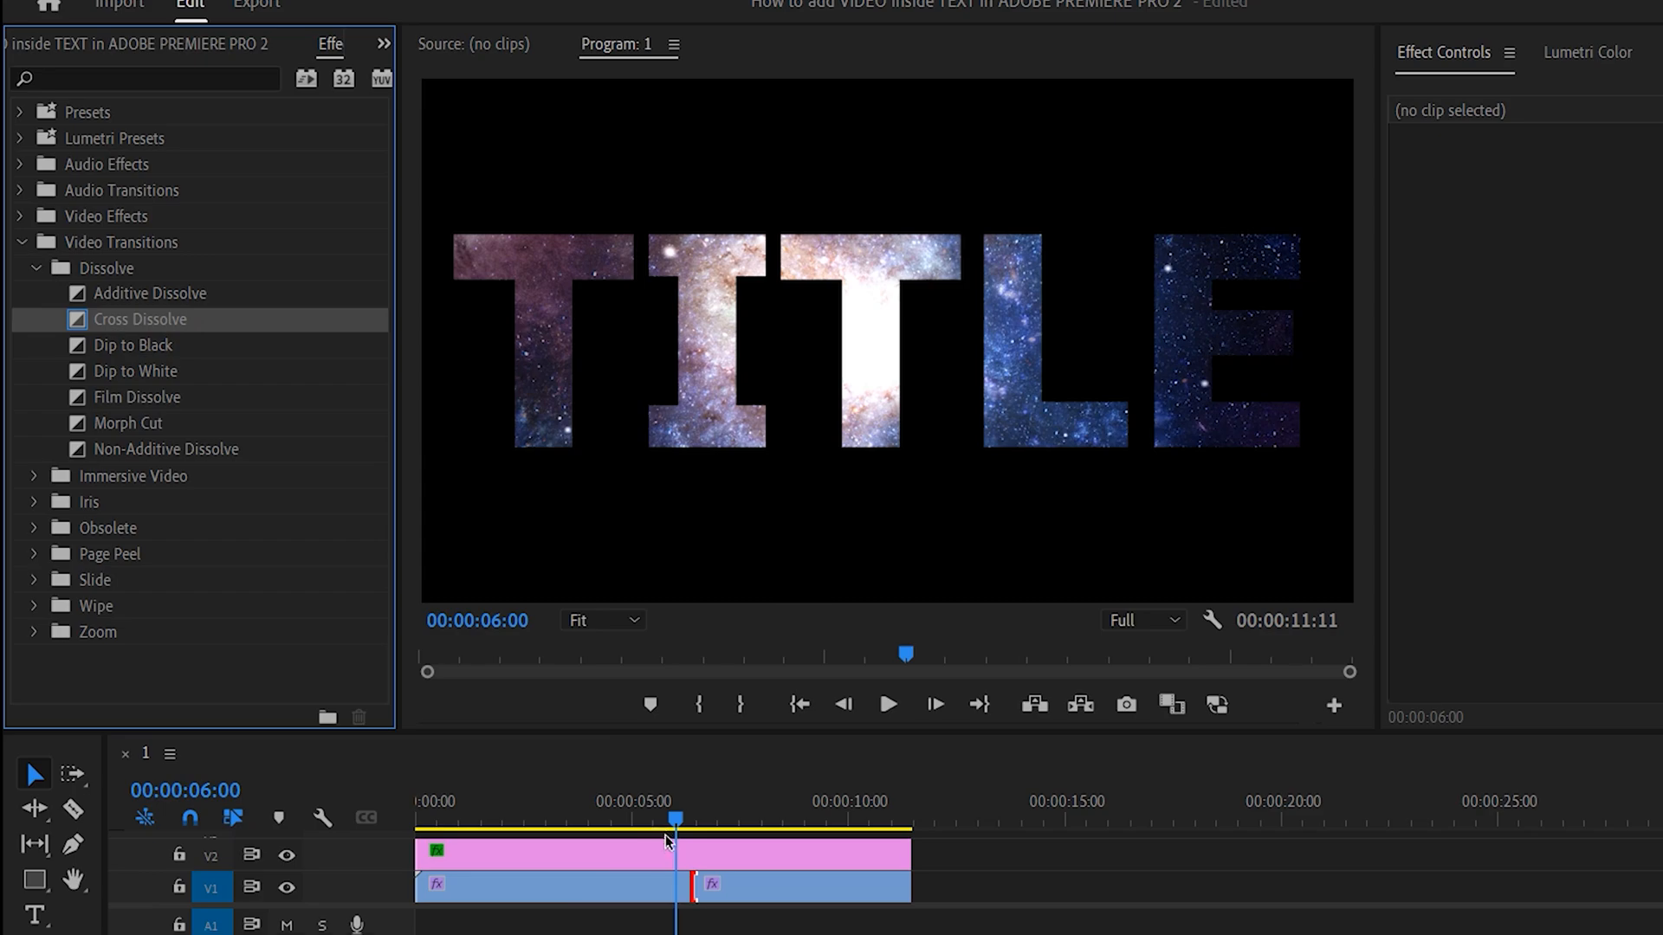
left_click_drag(666, 840, 695, 885)
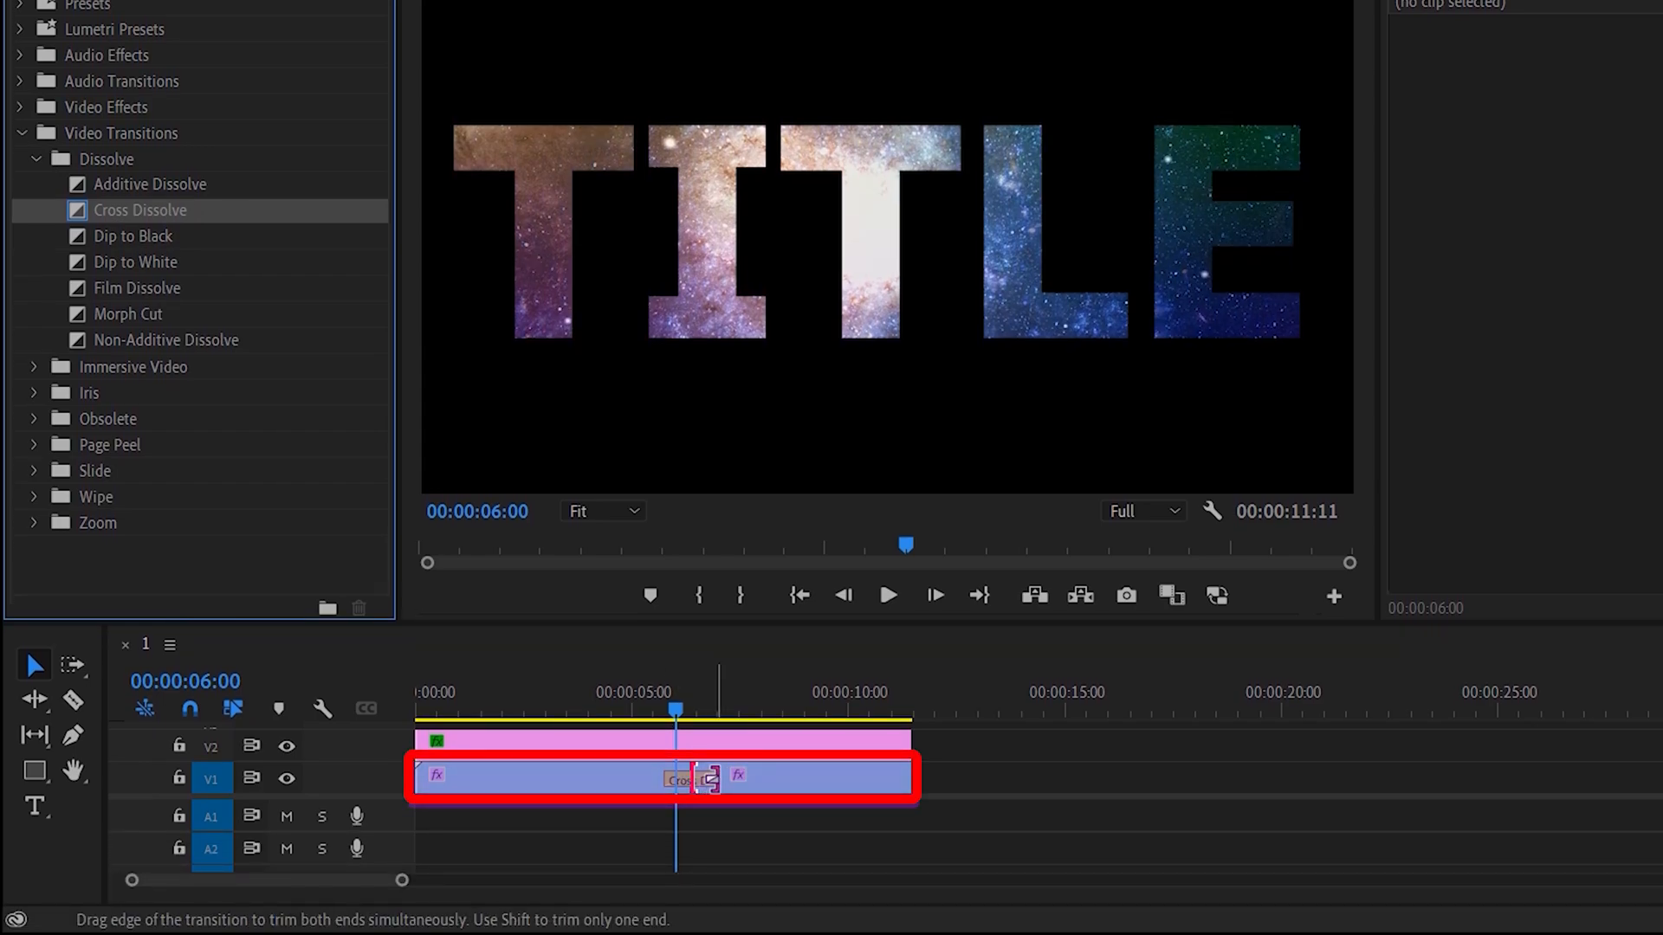
Lengthen the Cross Dissolve to about 10 seconds across both V1 clips and play back the sequence from 00:00:00:00.
left_click_drag(706, 779, 953, 809)
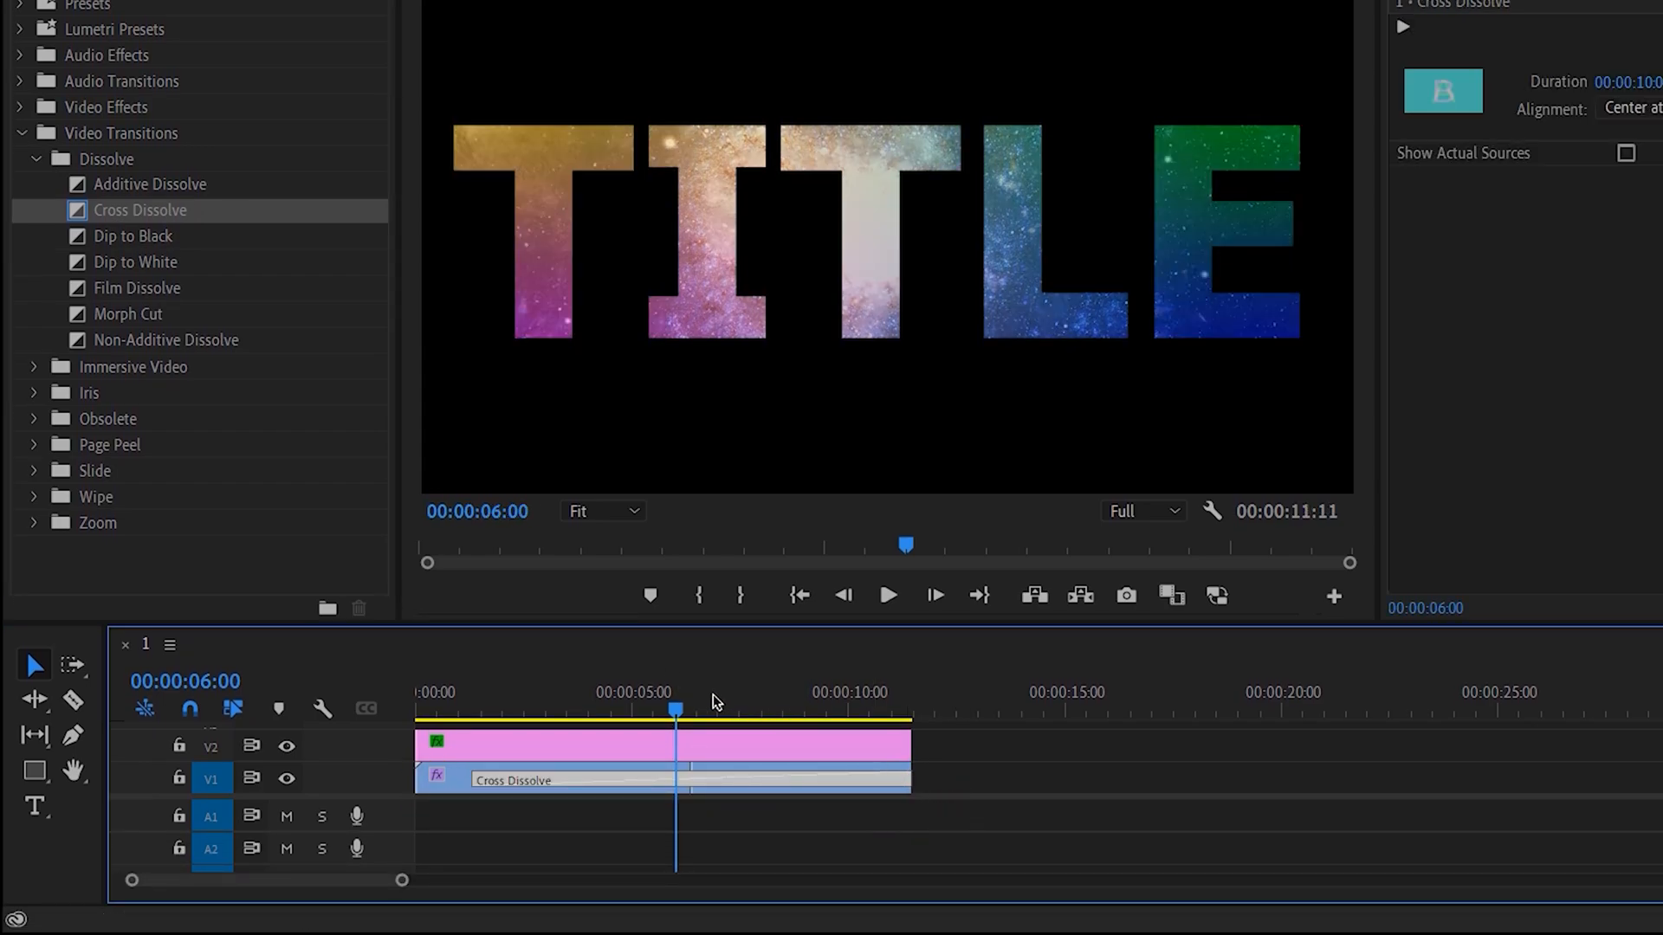
left_click_drag(690, 703, 452, 777)
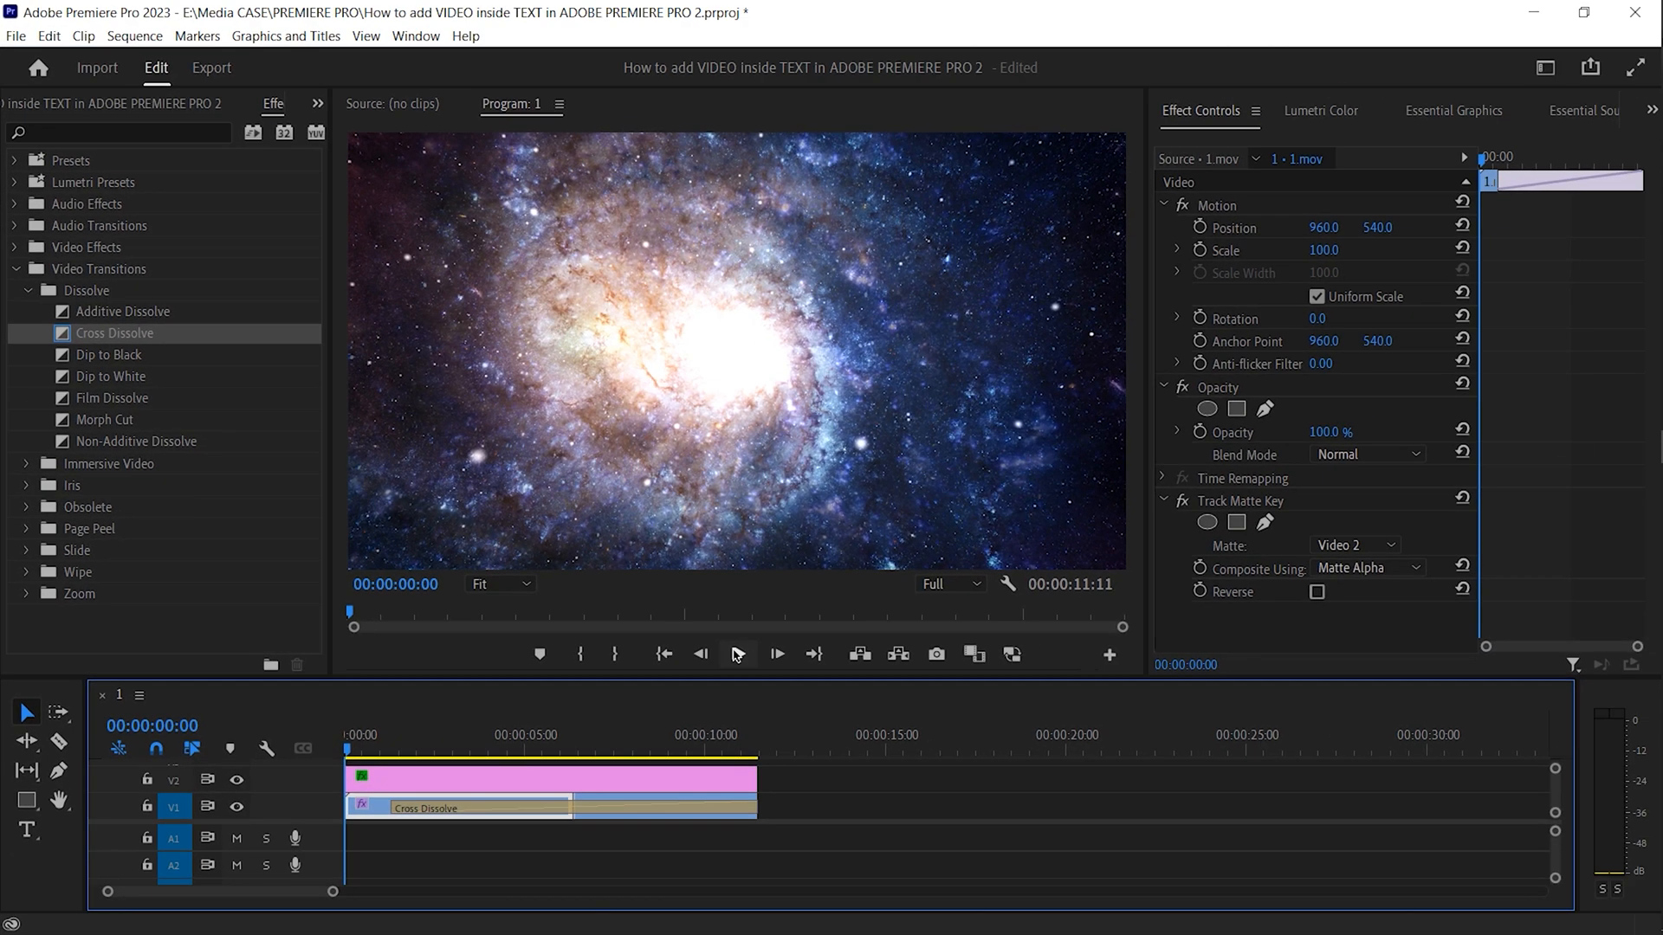
key("space")
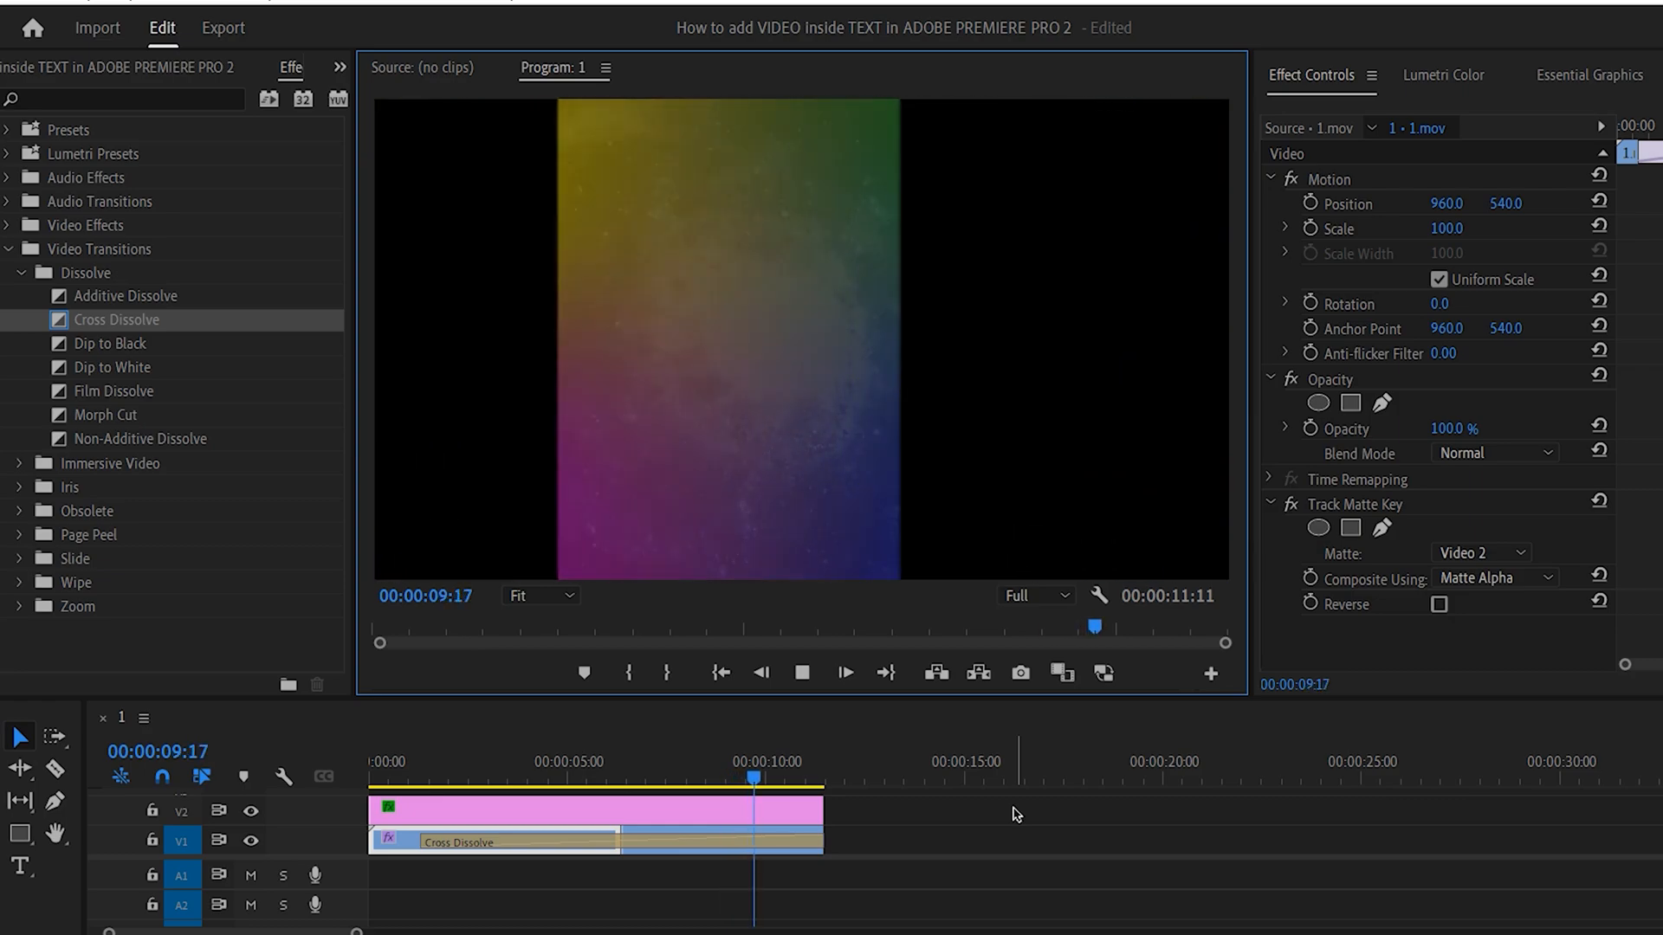
key("space")
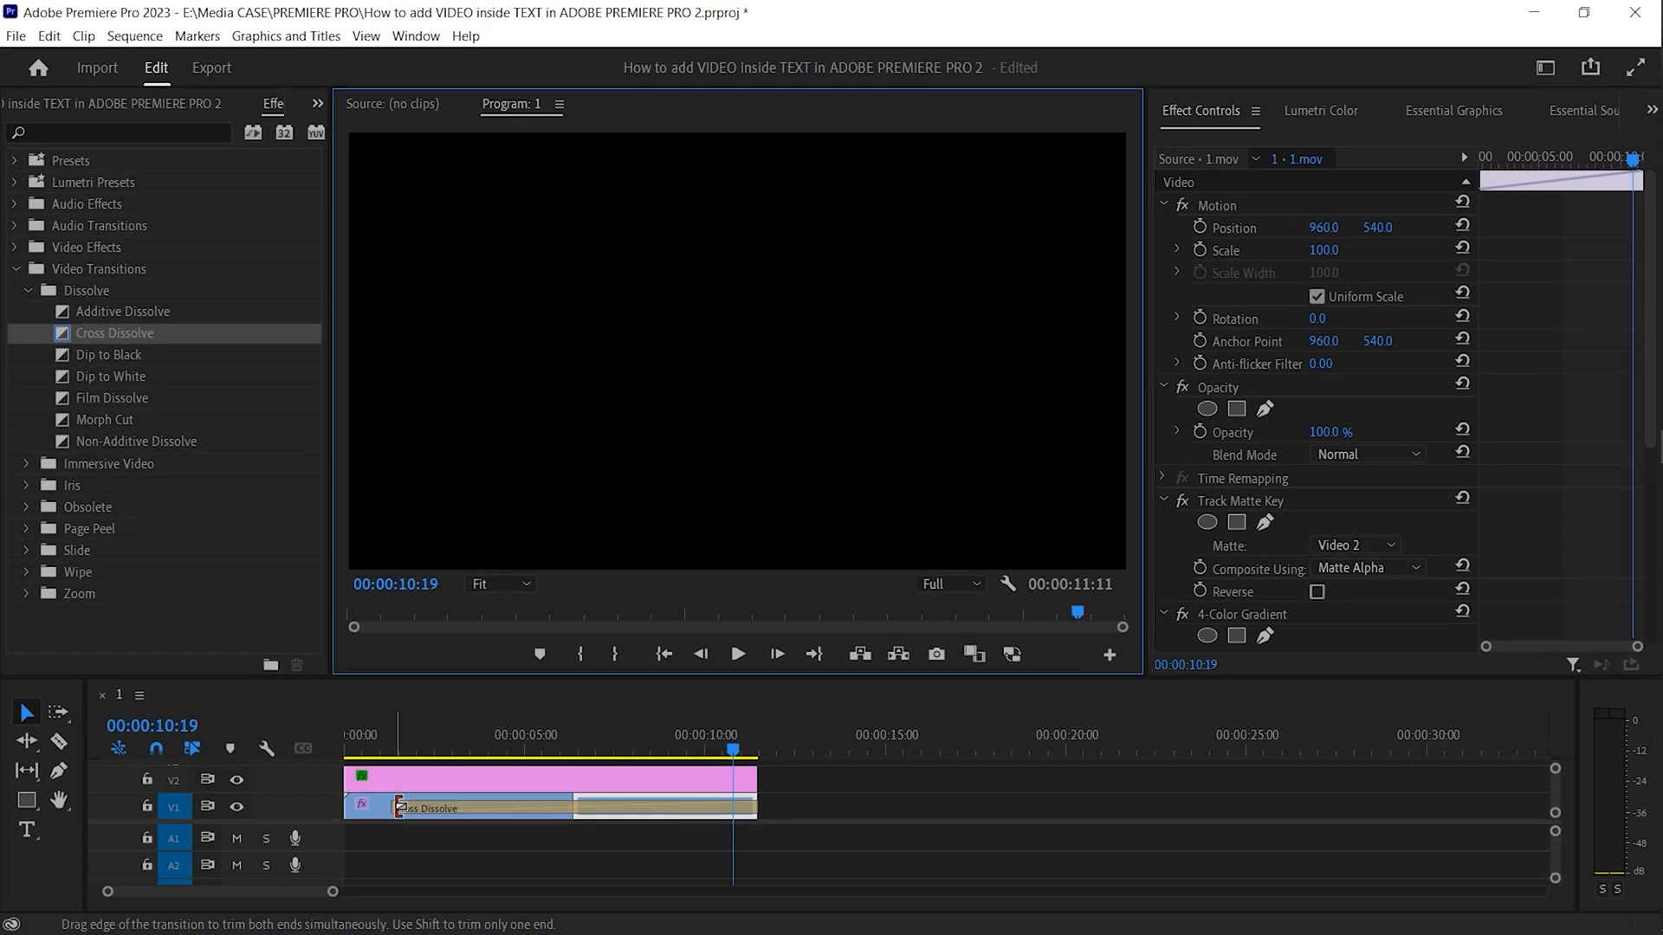
Shorten the Cross Dissolve to run from about 4.5 to 8 seconds, play back the result and return to 00:00:00:00.
left_click_drag(399, 807, 512, 814)
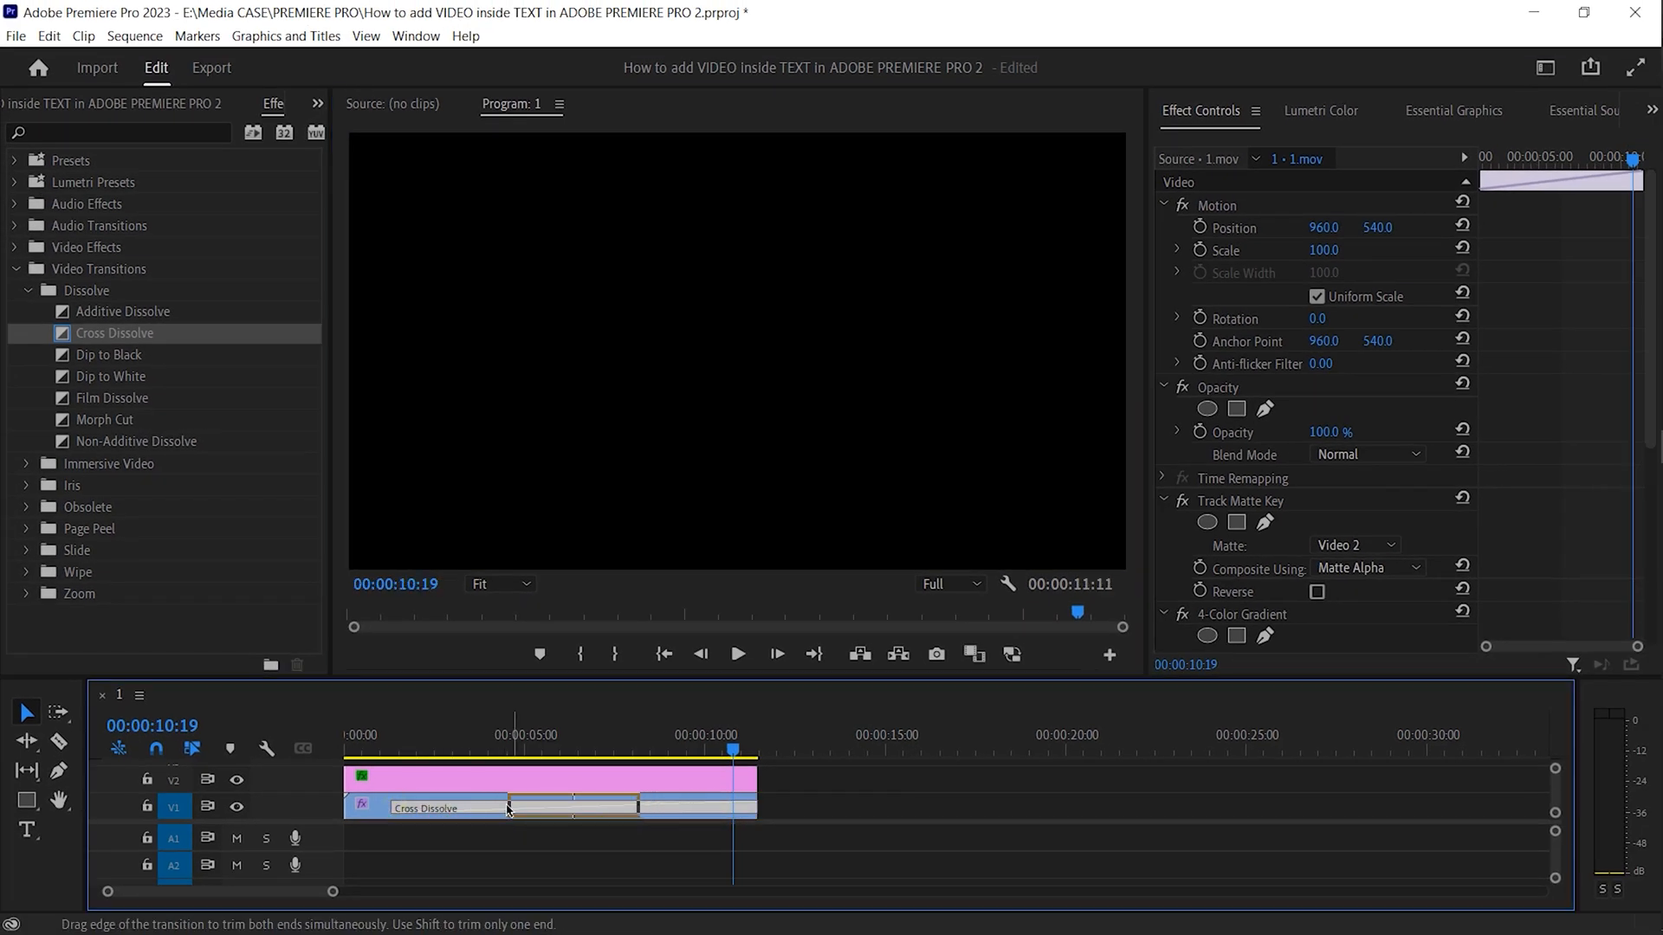
left_click(493, 729)
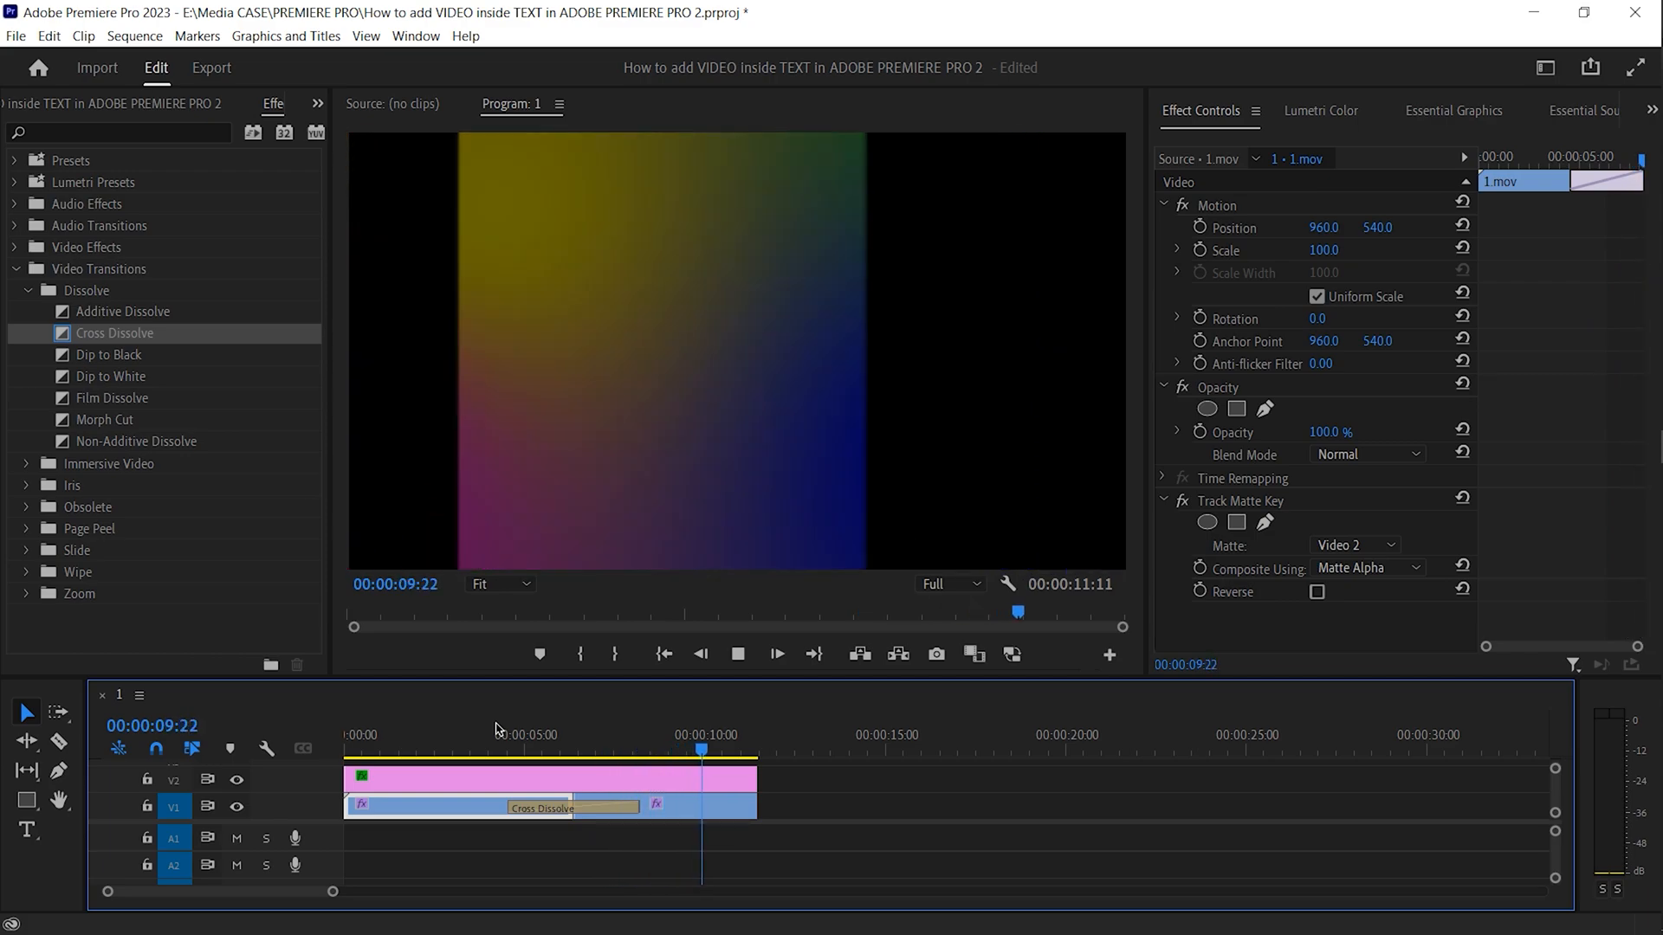
key("space")
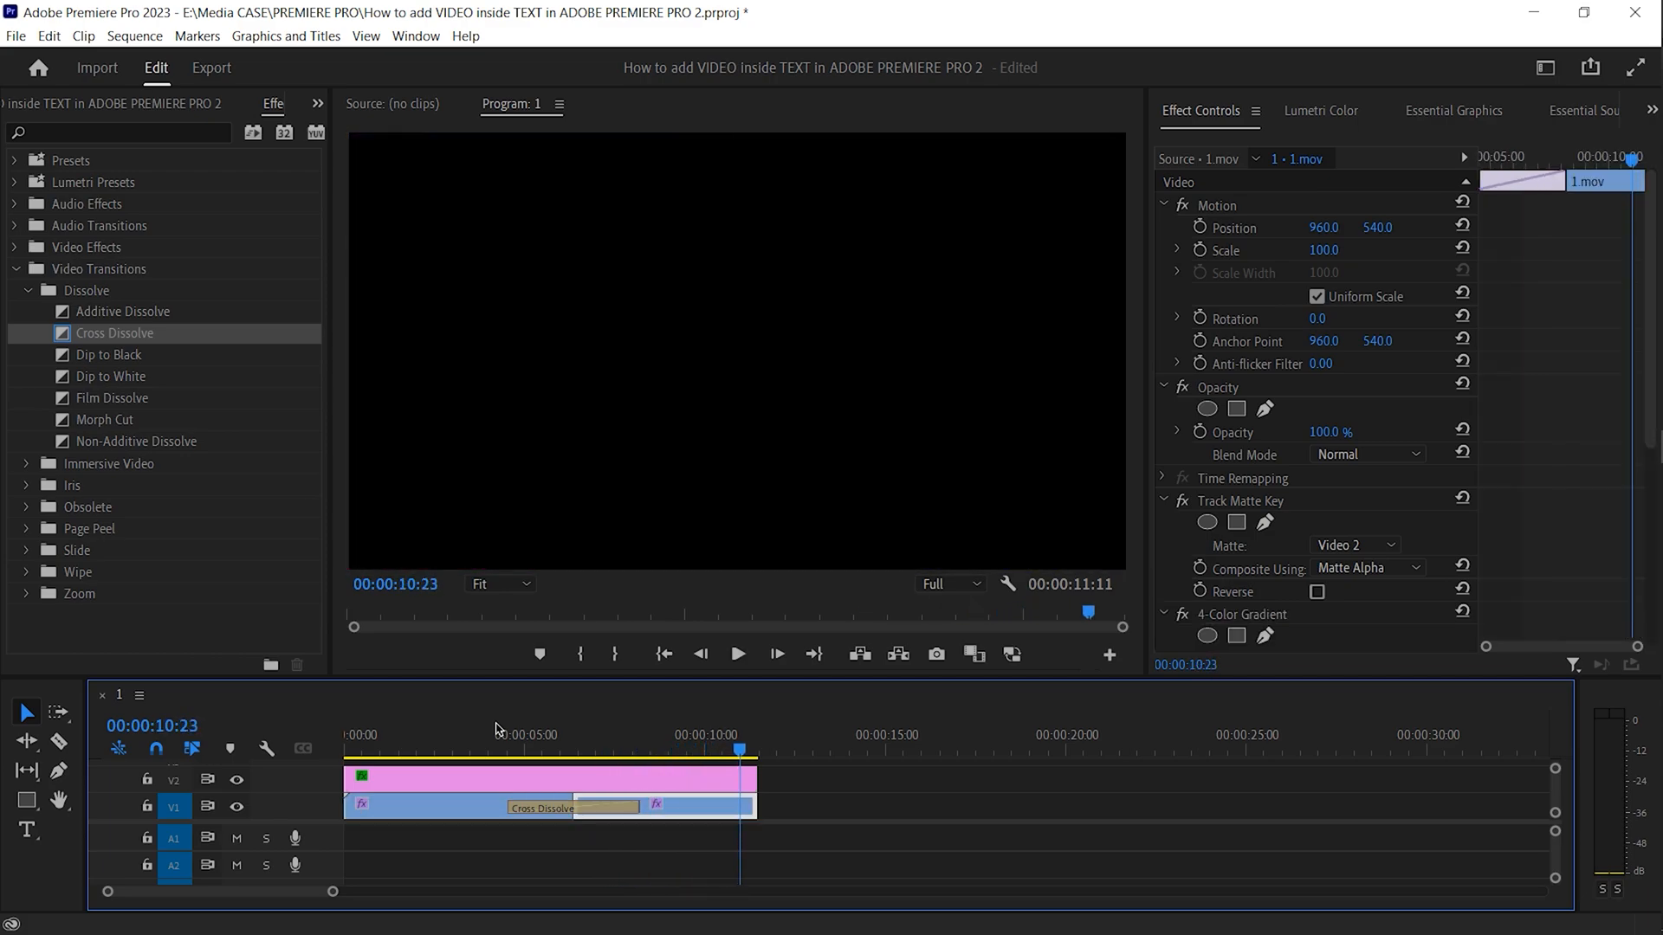
left_click_drag(382, 723, 277, 864)
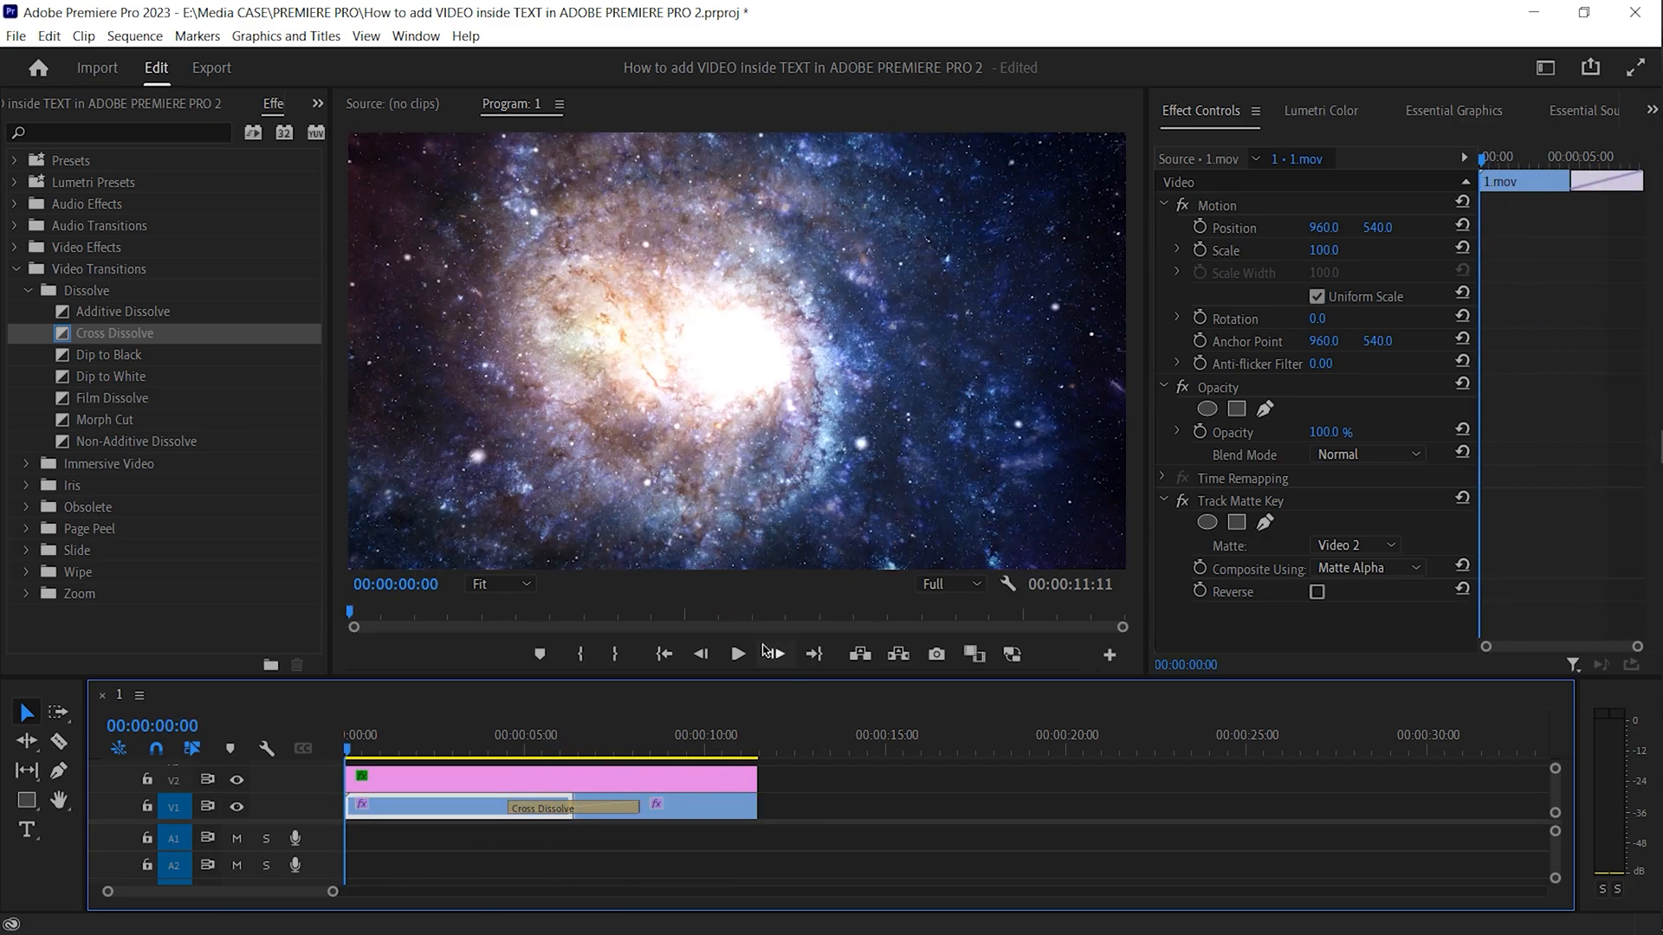